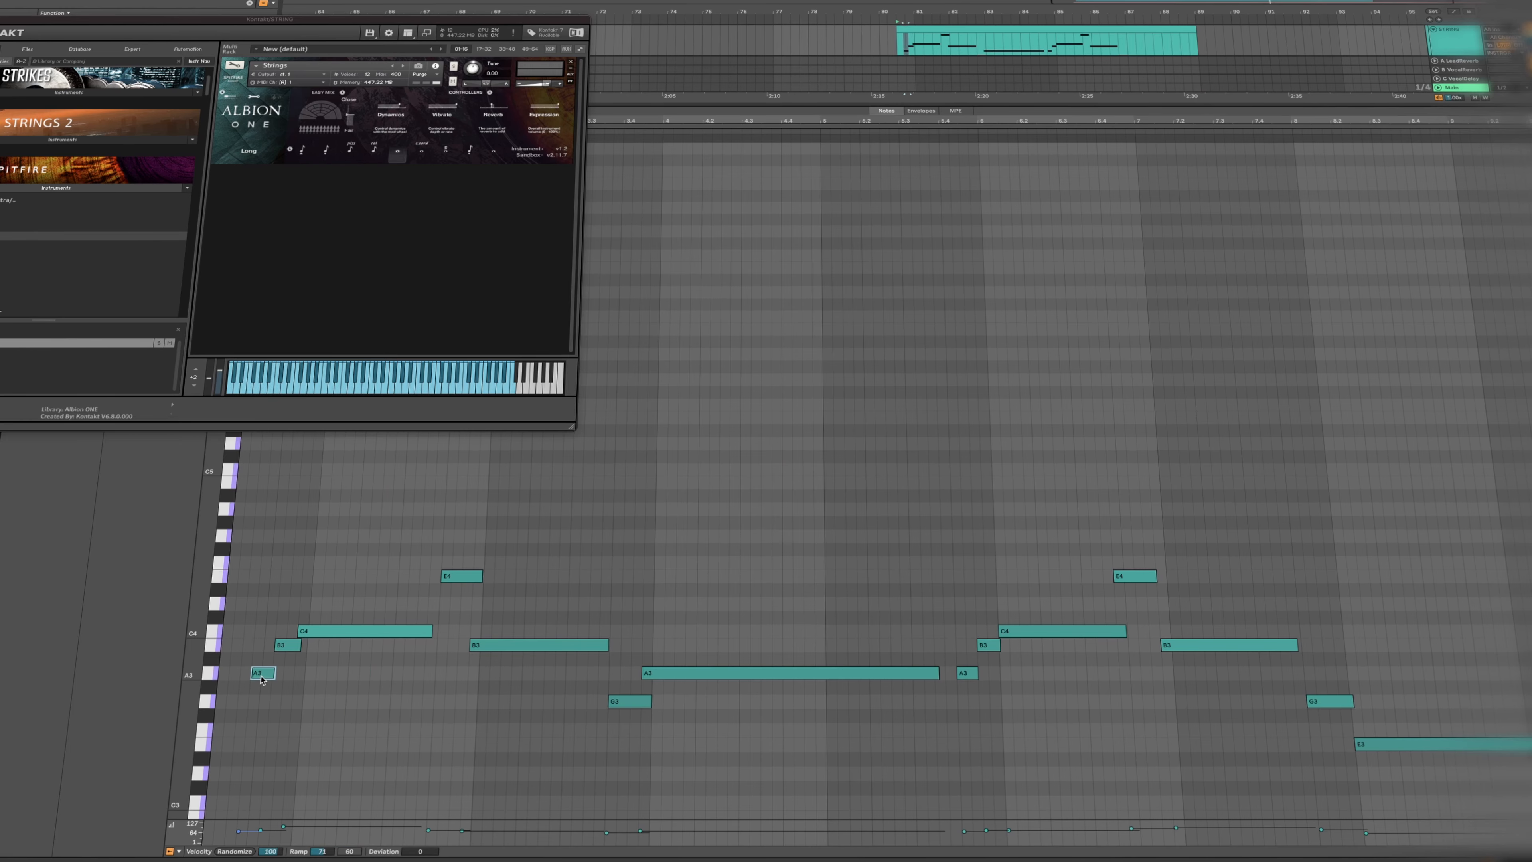
# Shift the opening A3 and B3 notes of the strings clip slightly later and close the Kontakt window.
pyautogui.click(275, 657)
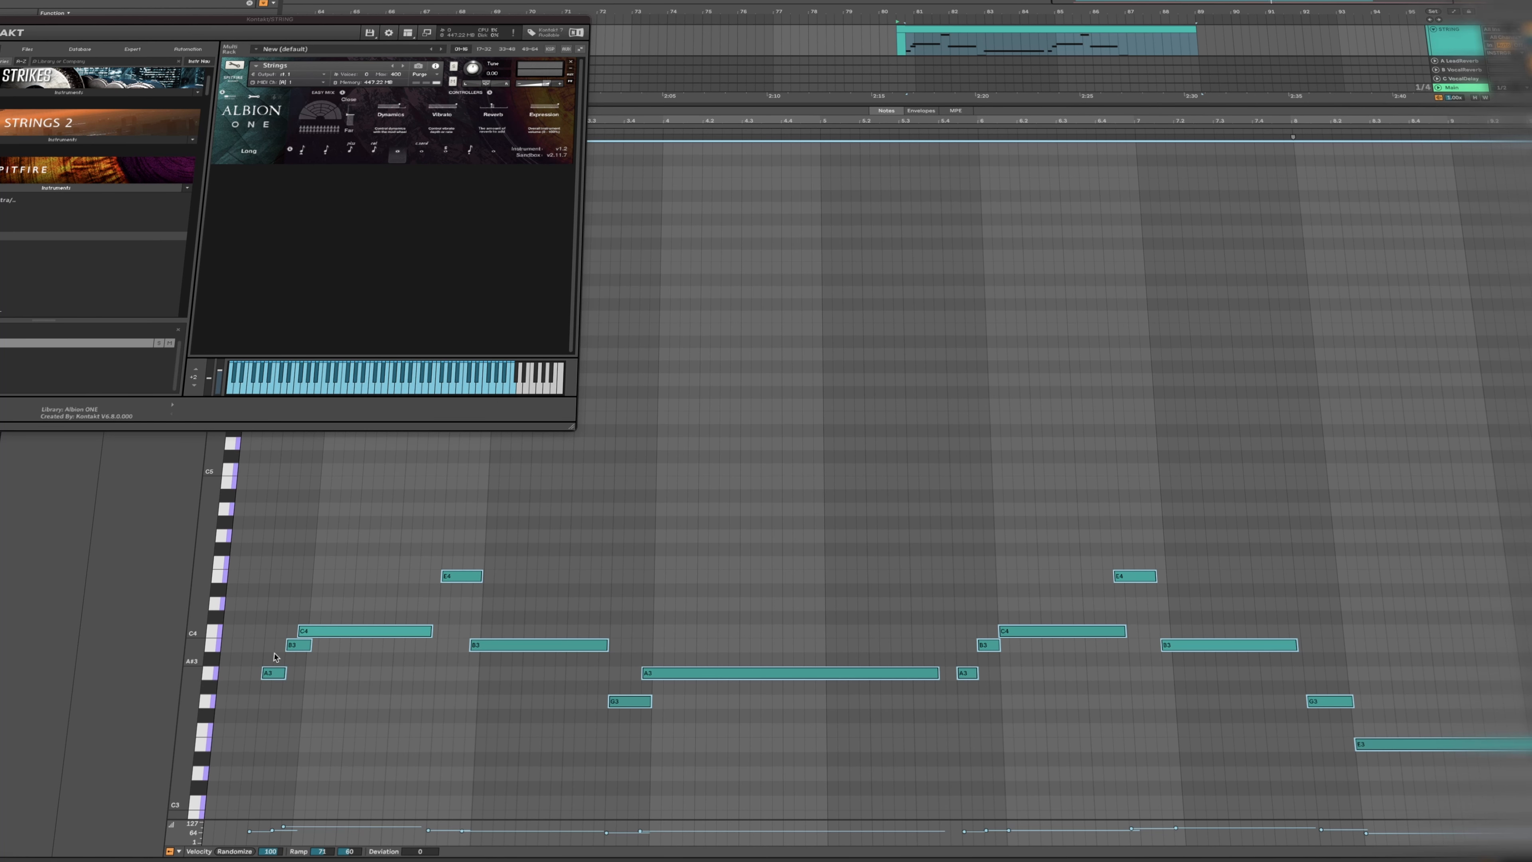
pyautogui.press('super+w')
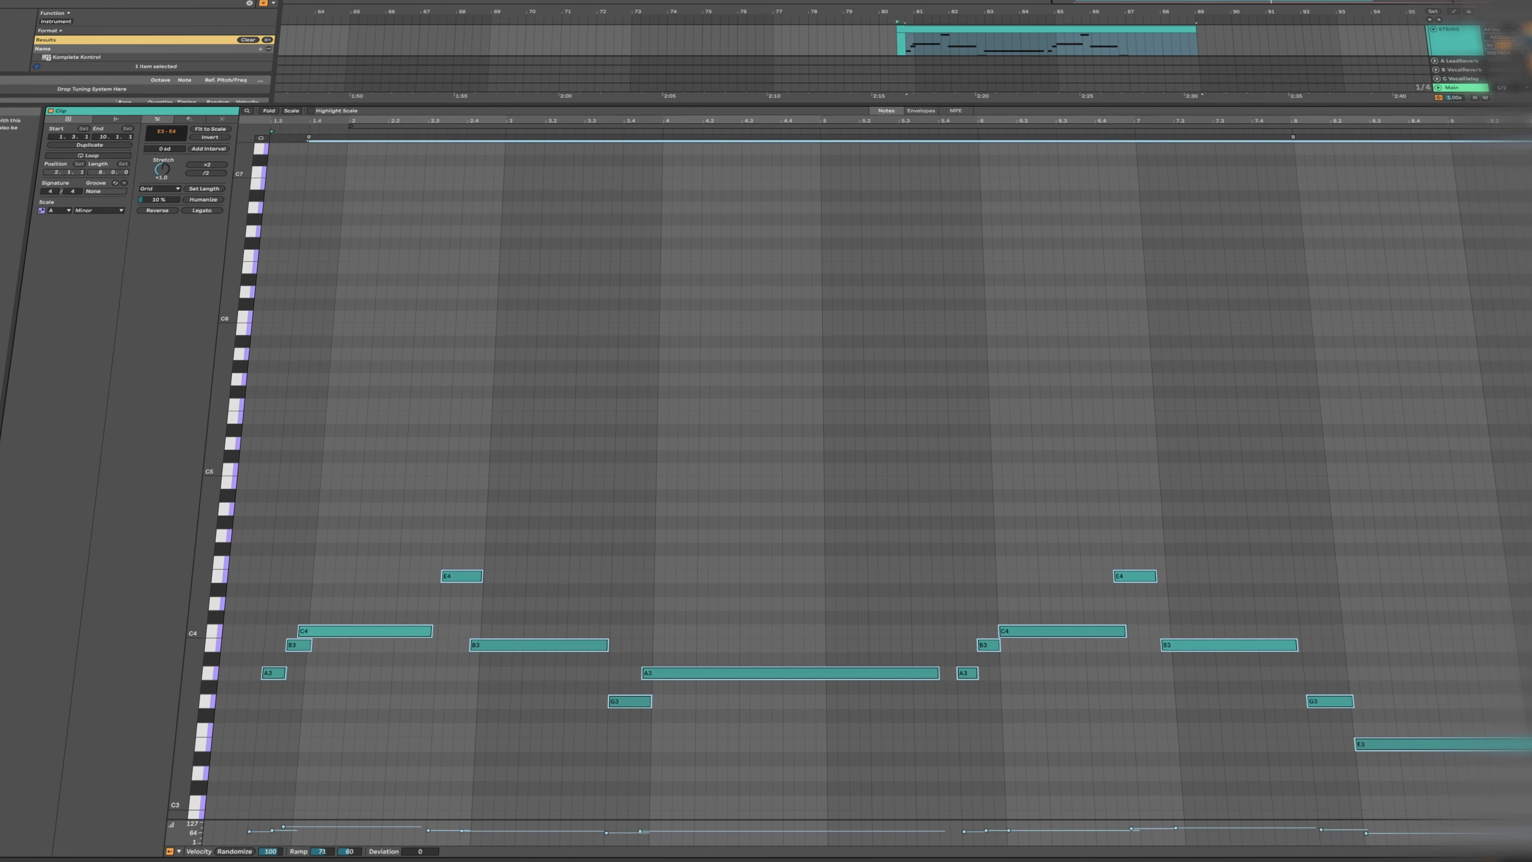
pyautogui.rightClick(326, 344)
pyautogui.press('Escape')
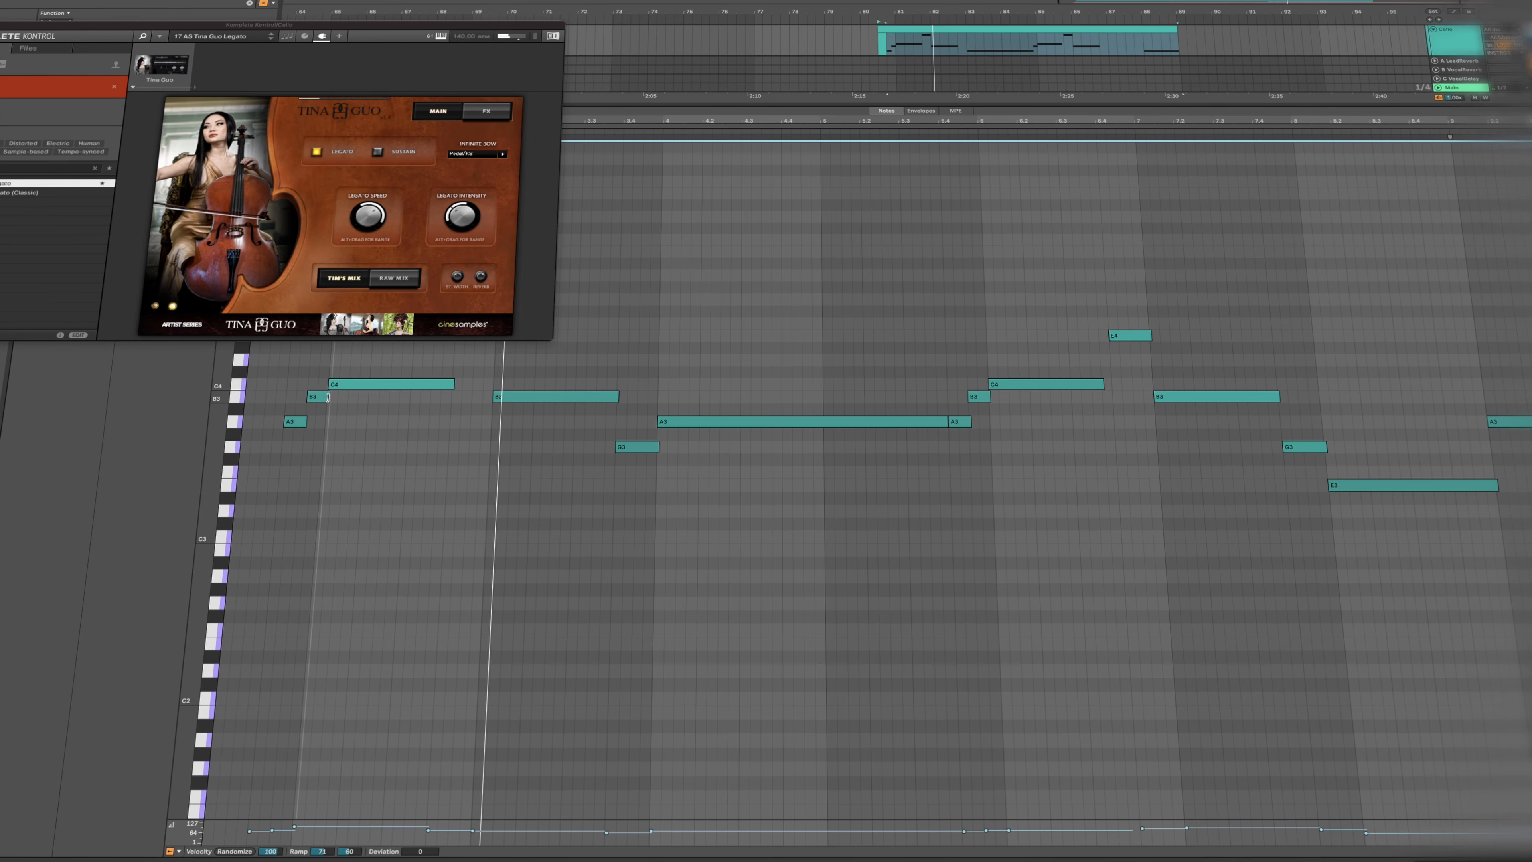
# Transpose all notes of the Cello clip down an octave.
pyautogui.hotkey('shift', 'Down')
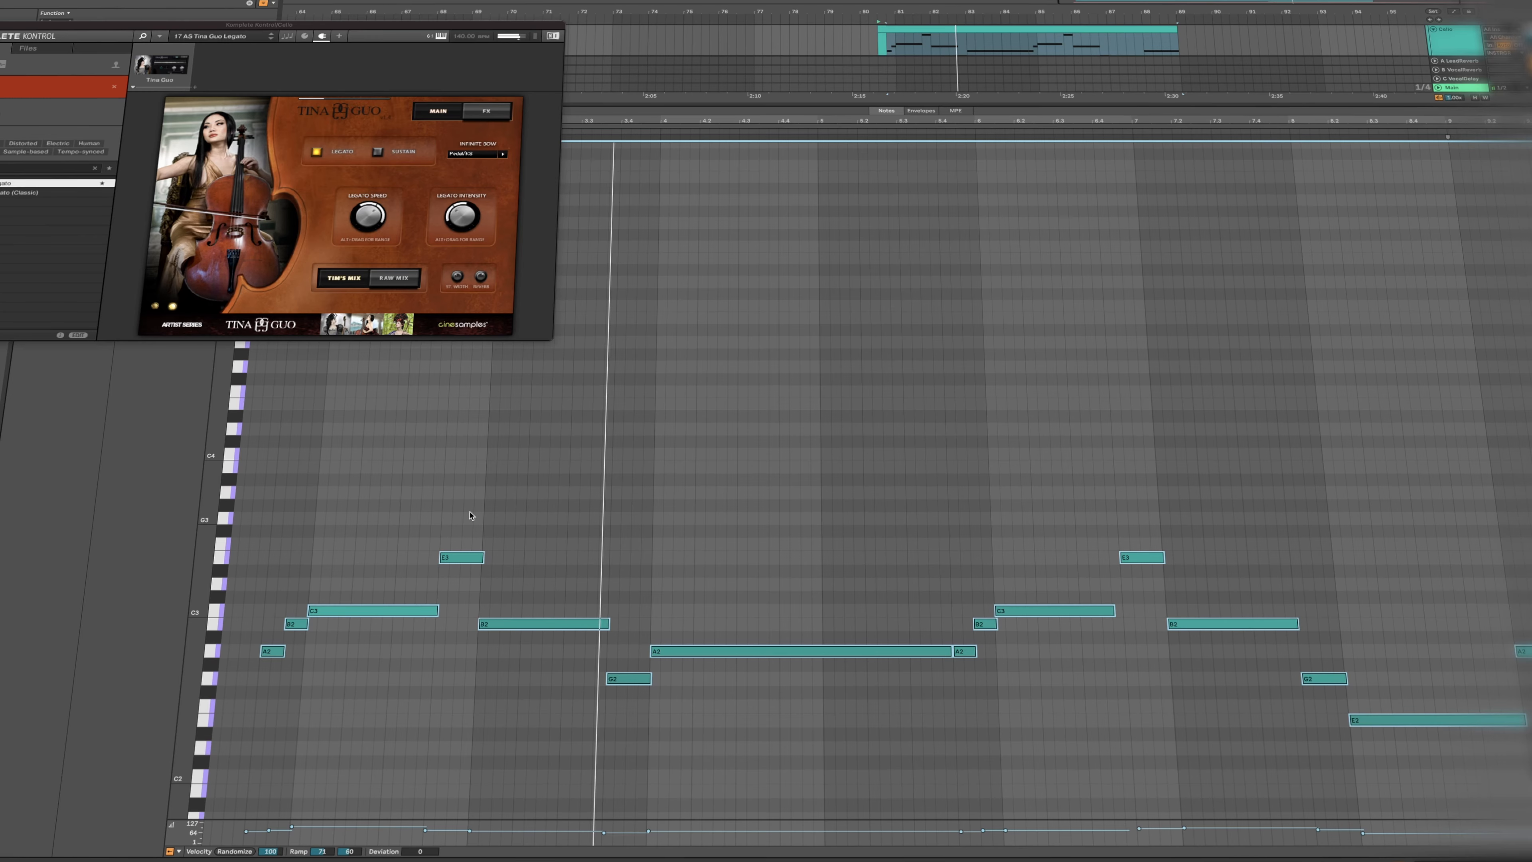
pyautogui.click(910, 669)
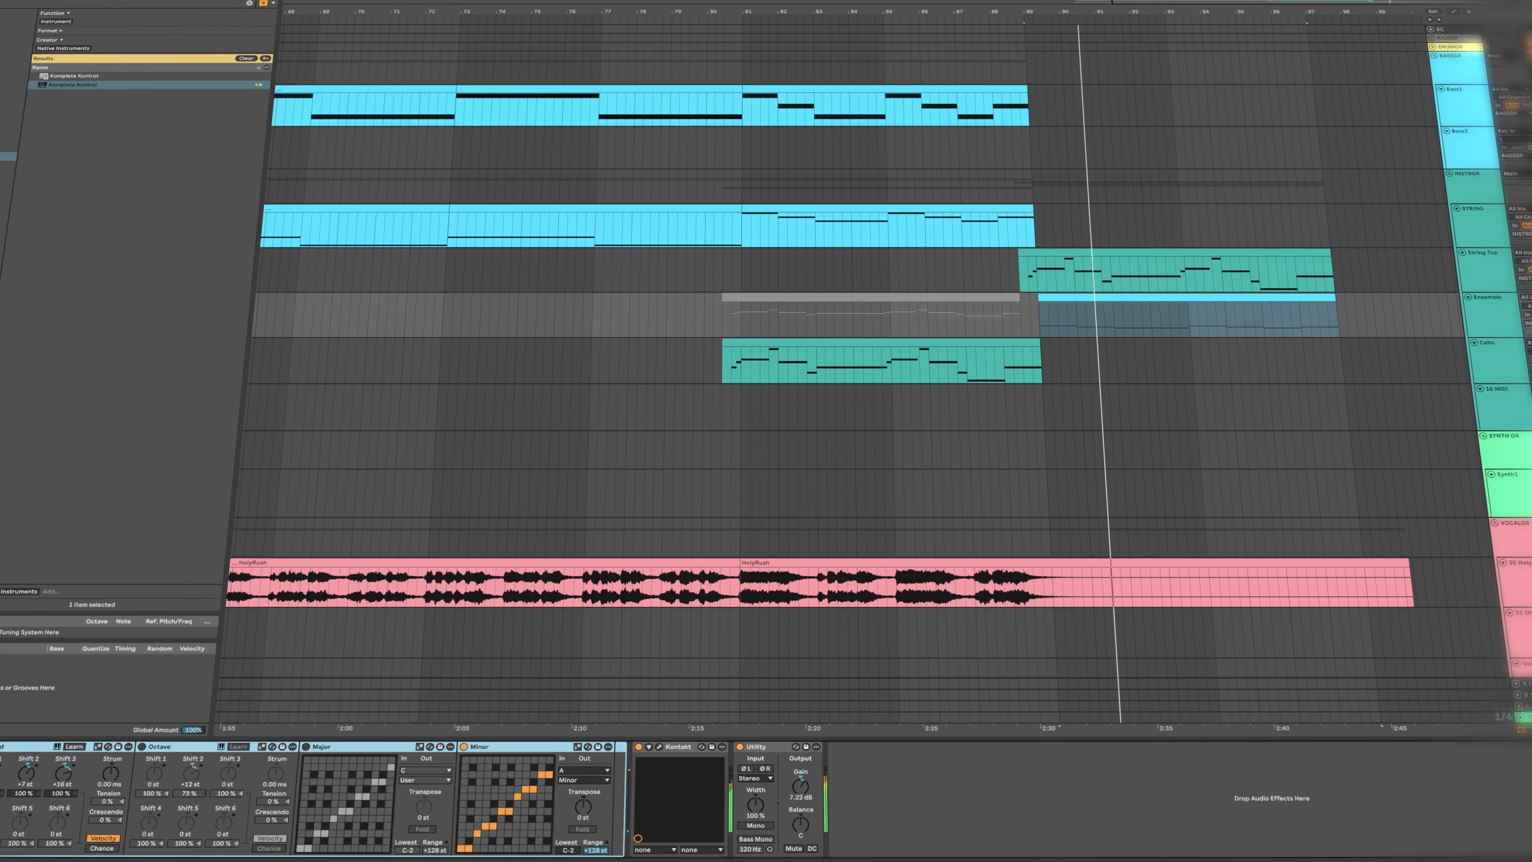
# Adjust the Ensemble track's Utility gain and add a Reverb with its dry/wet at 40 %.
pyautogui.click(1, 774)
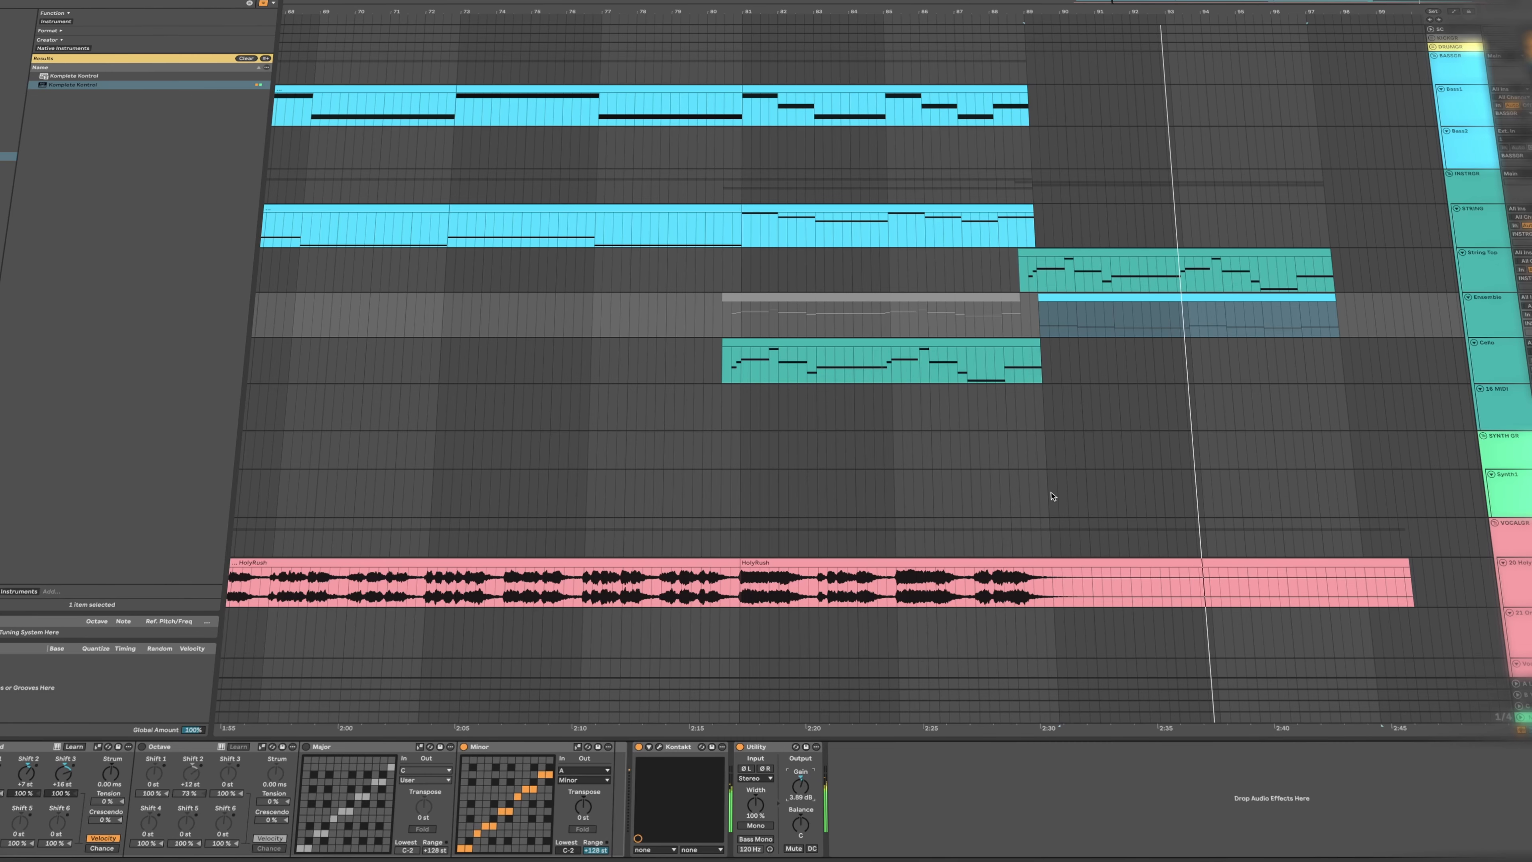
pyautogui.moveTo(1140, 839); pyautogui.dragTo(1139, 822)
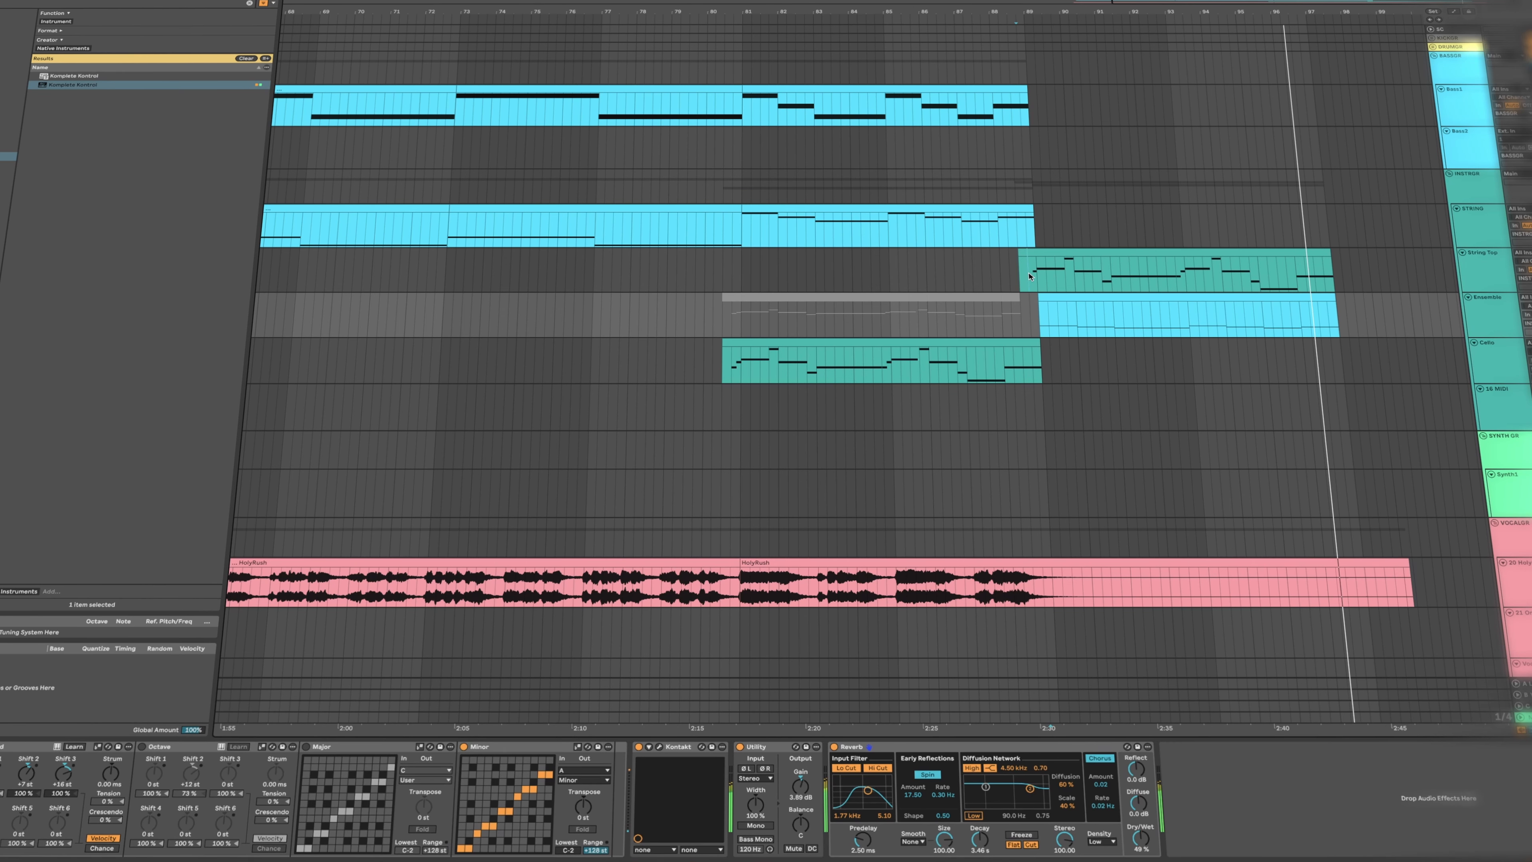
# Assign the instruments group's teal track color to all its grouped tracks and clips.
pyautogui.click(1466, 188)
pyautogui.rightClick(1466, 189)
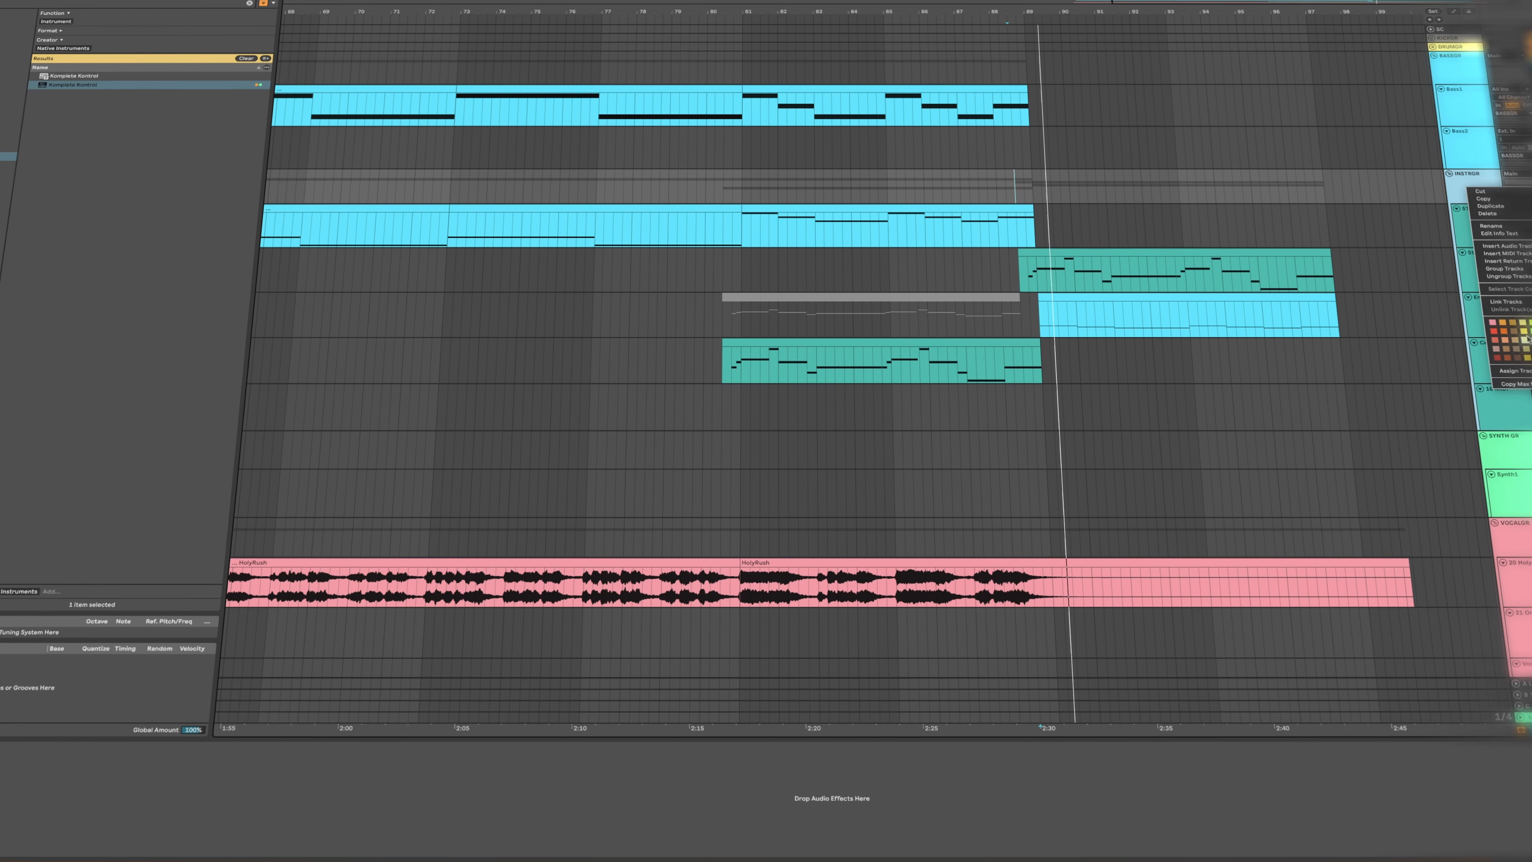
pyautogui.click(1513, 373)
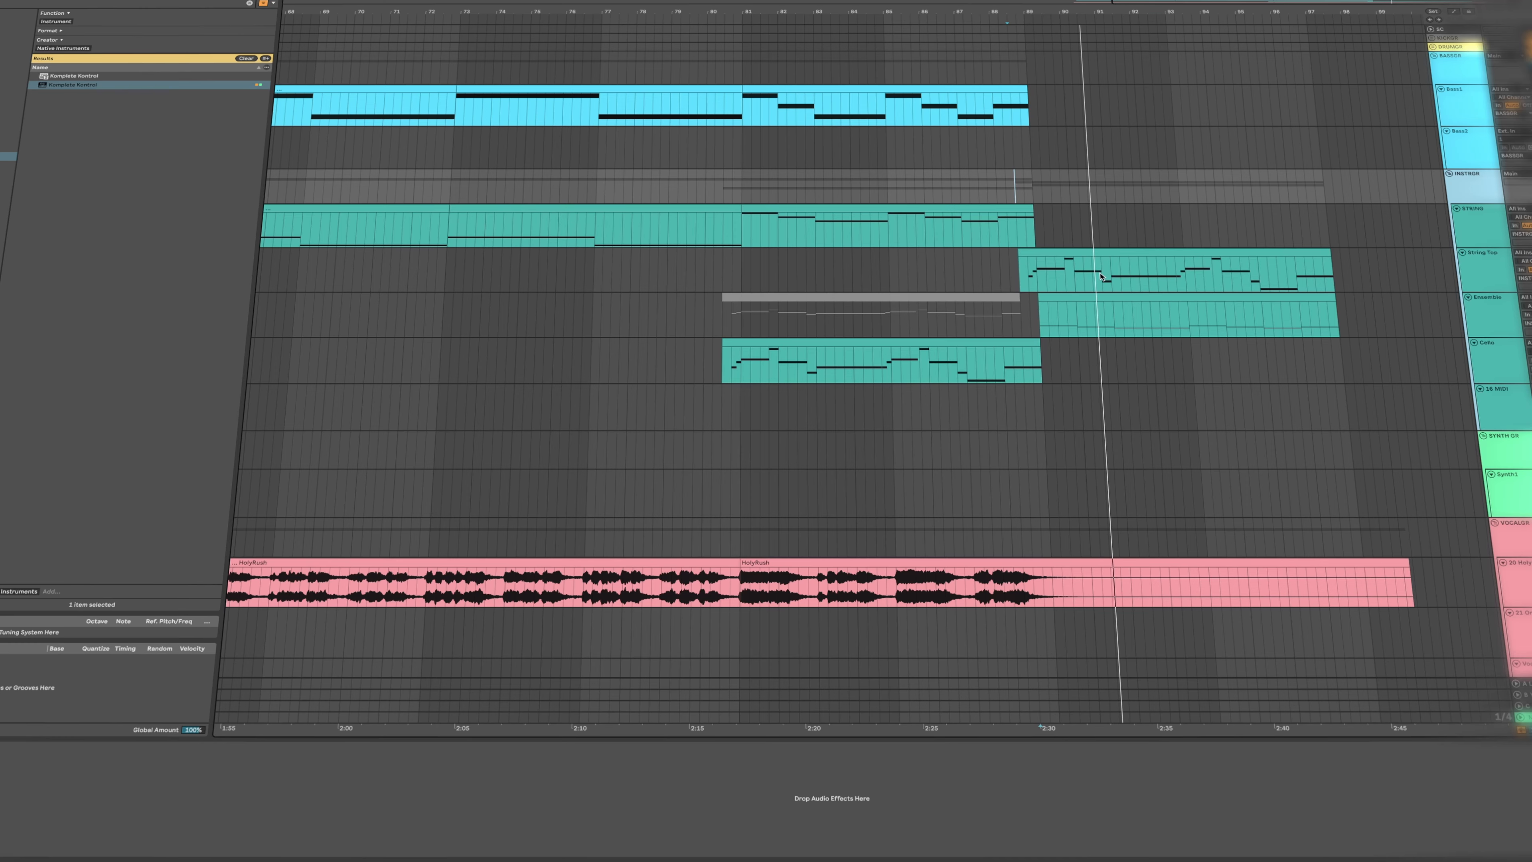
# Set the dry/wet of the Ensemble track's Reverb to 56 %.
pyautogui.click(1108, 299)
pyautogui.click(1126, 826)
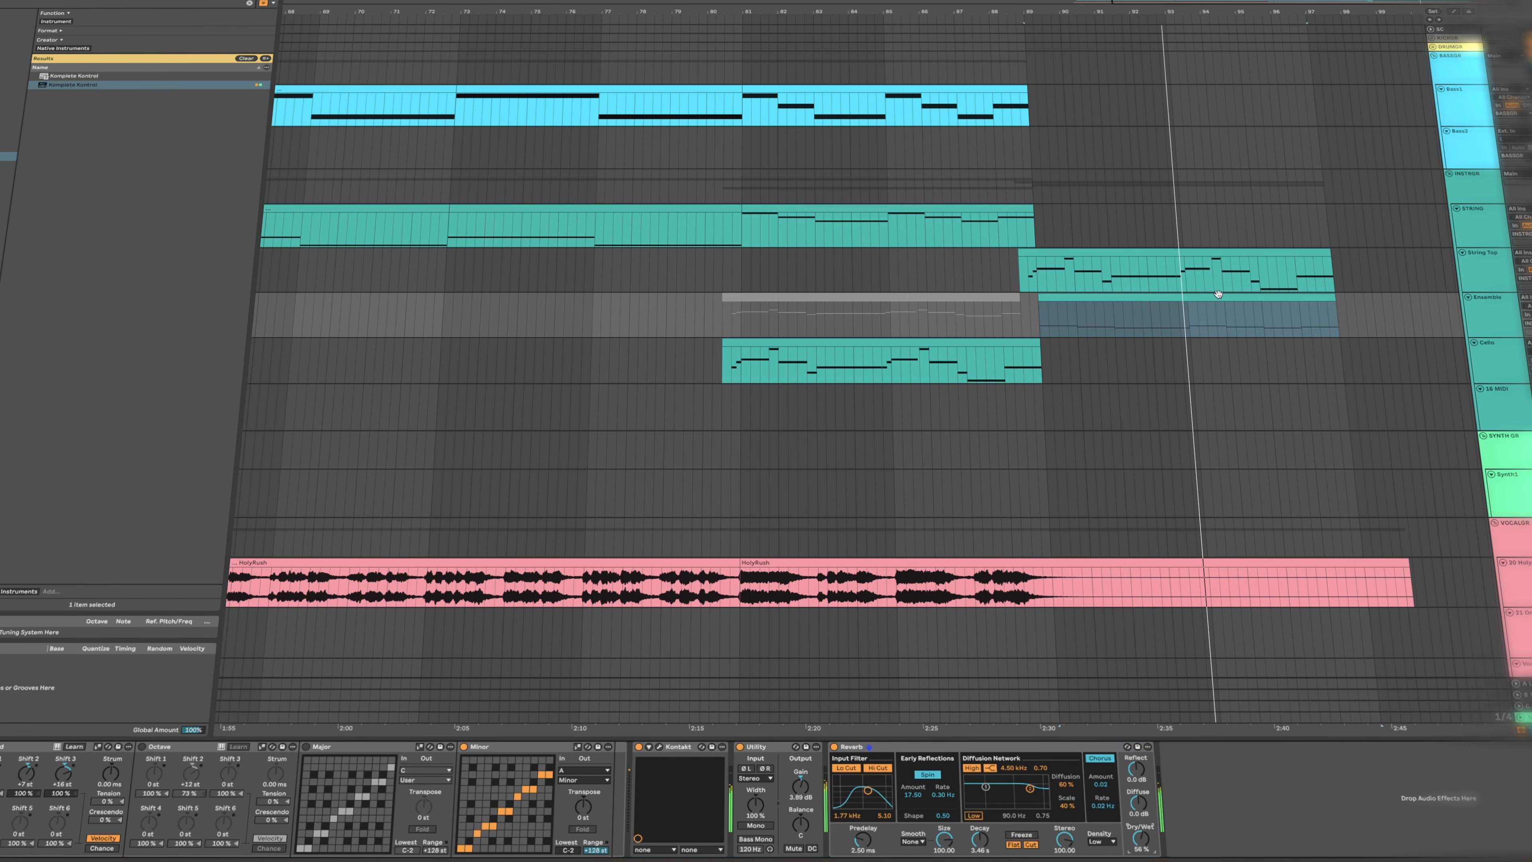
# Duplicate the String Top clip so the copy directly follows it.
pyautogui.click(1229, 249)
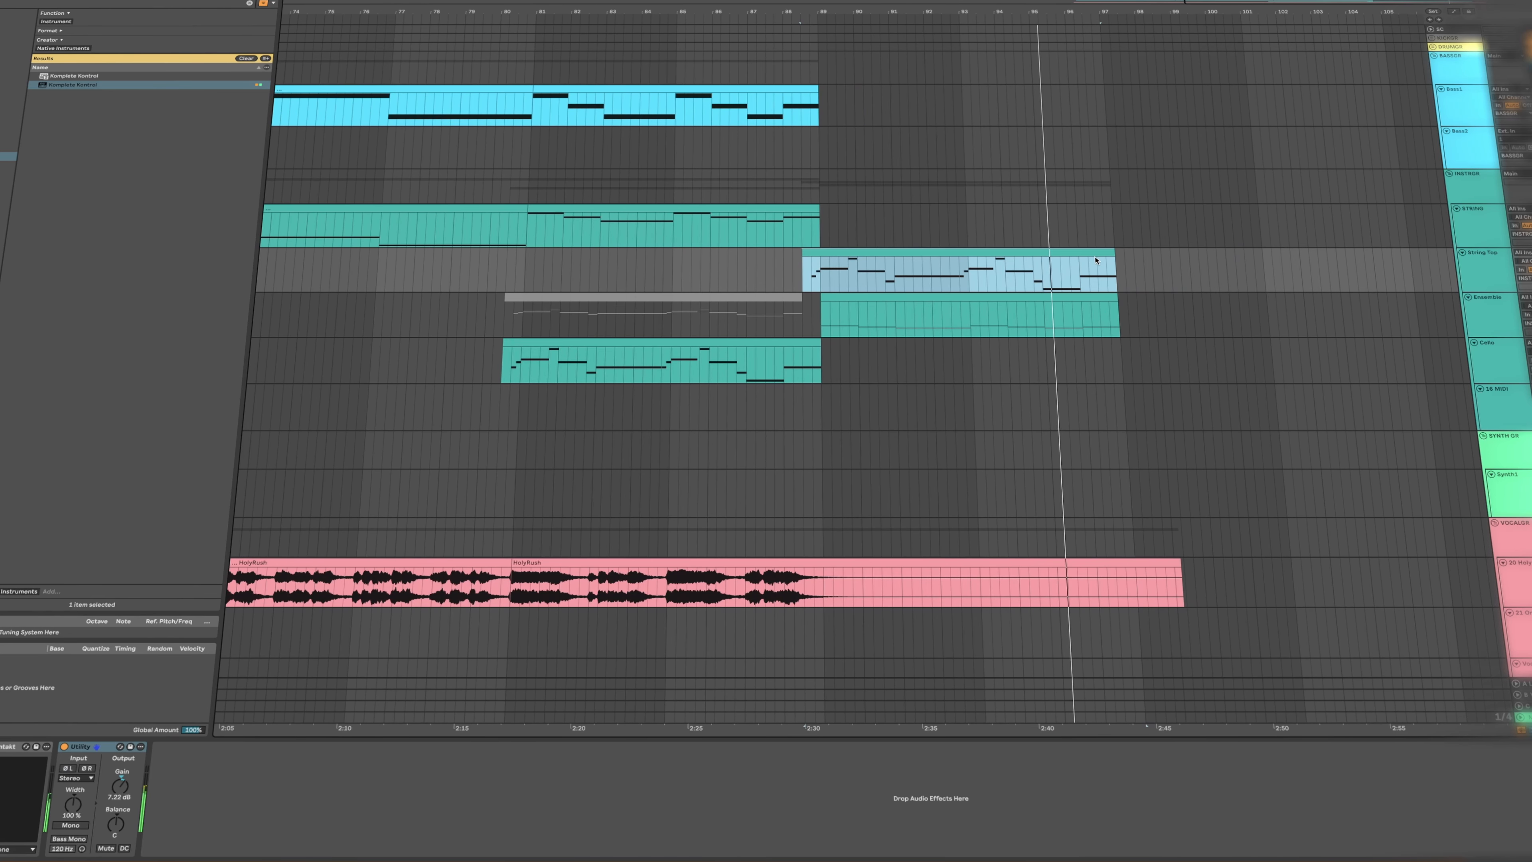
pyautogui.hotkey('ctrl', 'd')
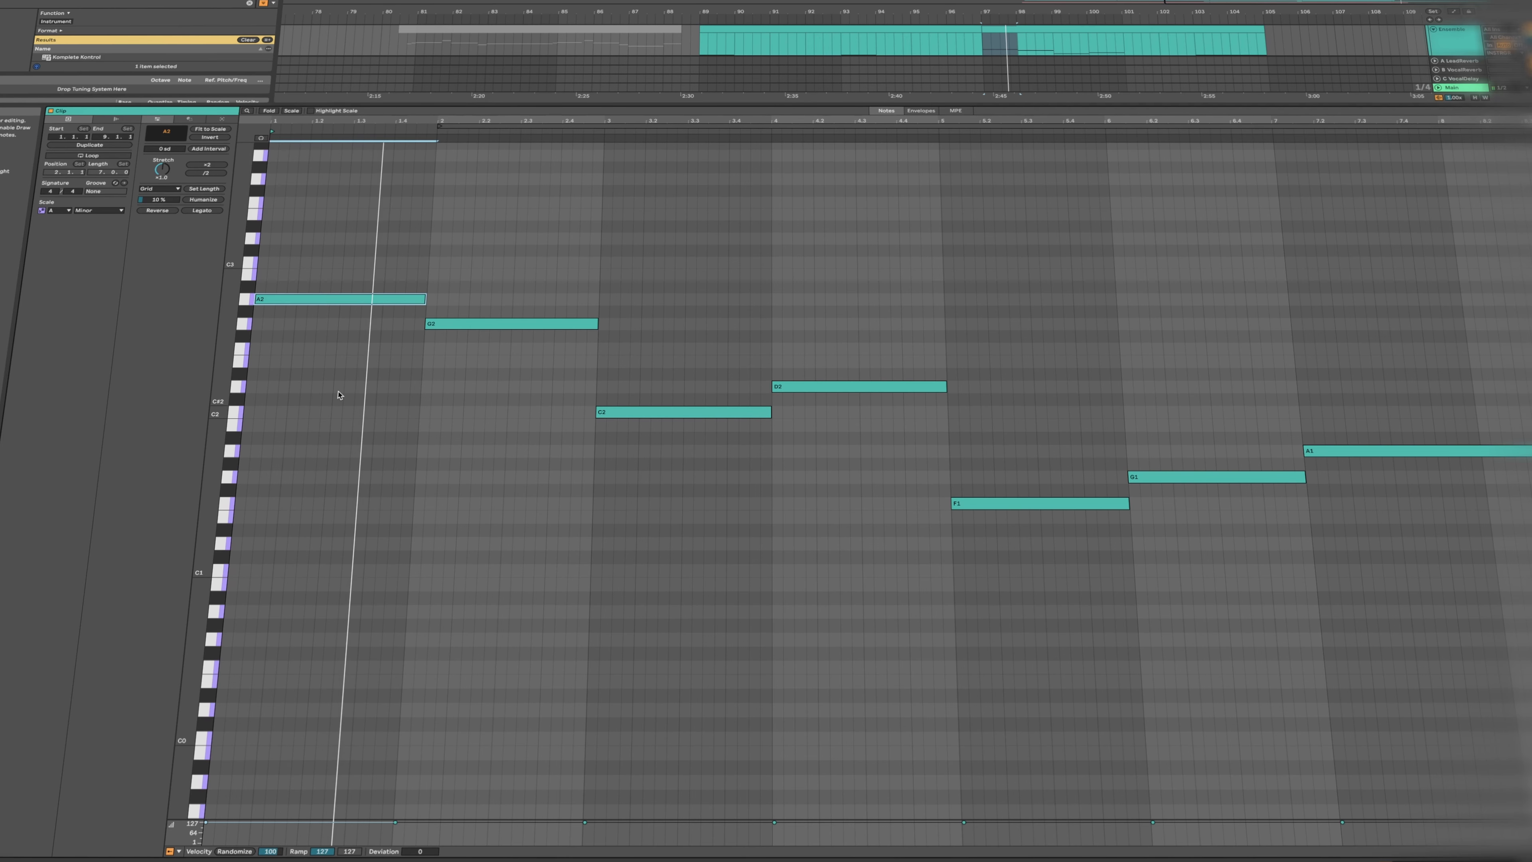
# Transpose the lower notes from C2 onward up an octave in the ensemble clip and return to the arrangement.
pyautogui.moveTo(620, 345); pyautogui.dragTo(1357, 423)
pyautogui.hotkey('shift', 'Up')
pyautogui.hotkey('shift', 'Up')
pyautogui.click(1526, 857)
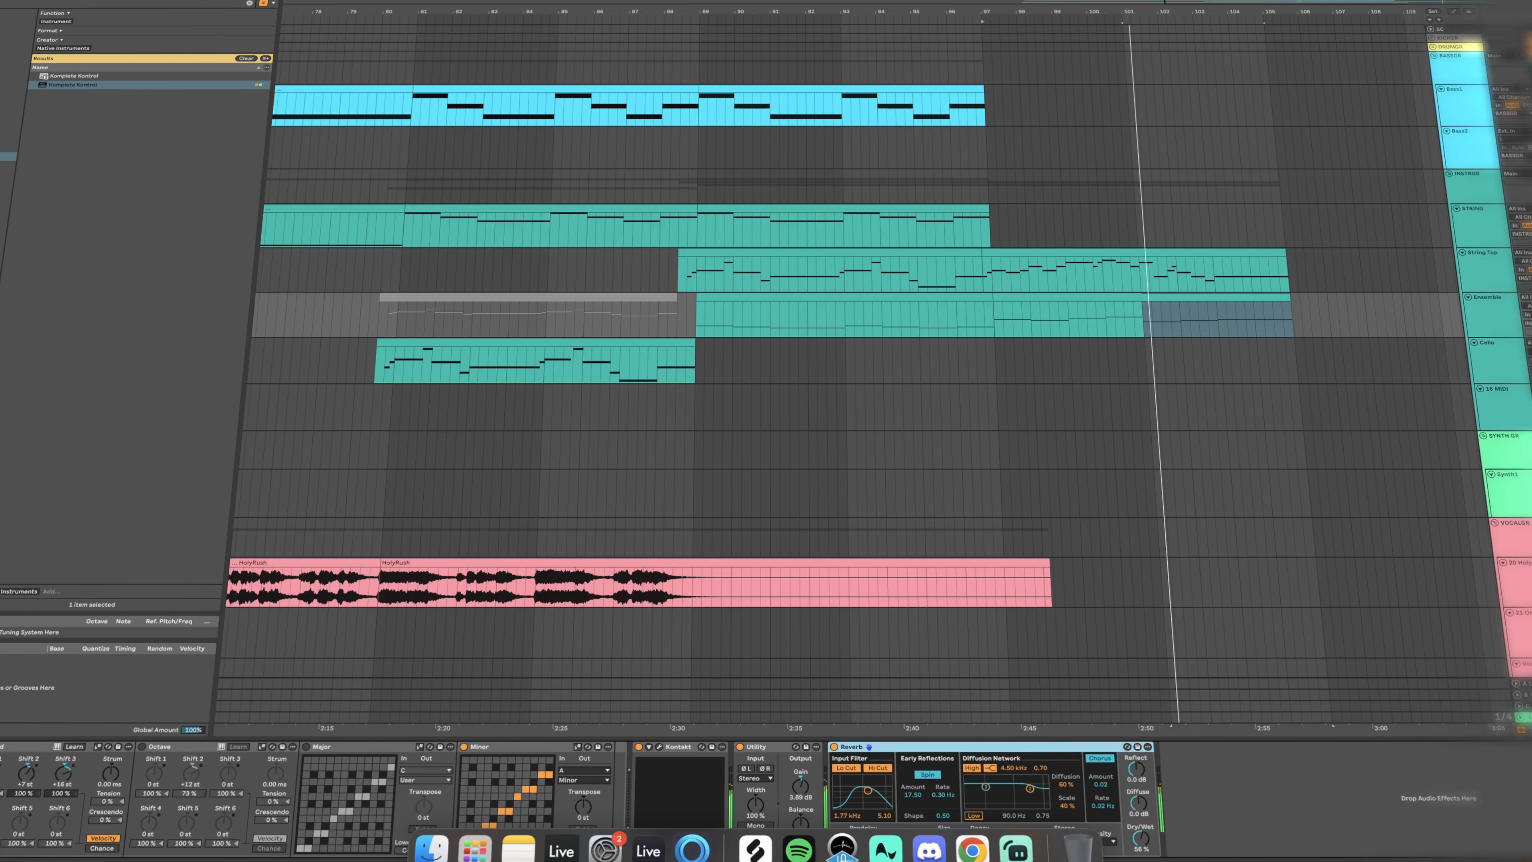
# Play the transition into the new section and copy its ensemble clip onto the first bass track.
pyautogui.click(956, 311)
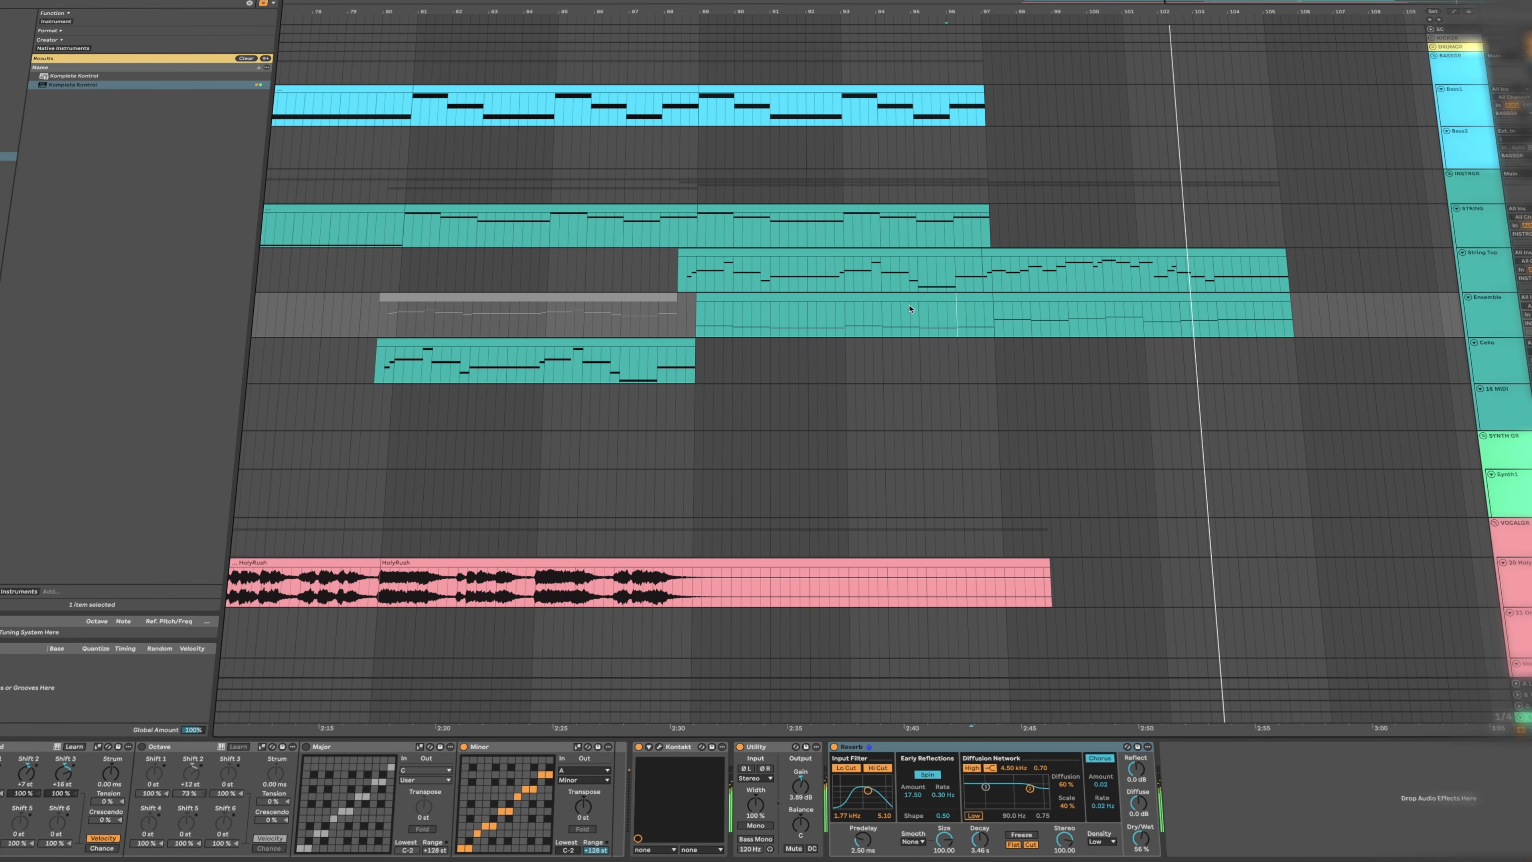
pyautogui.press('space')
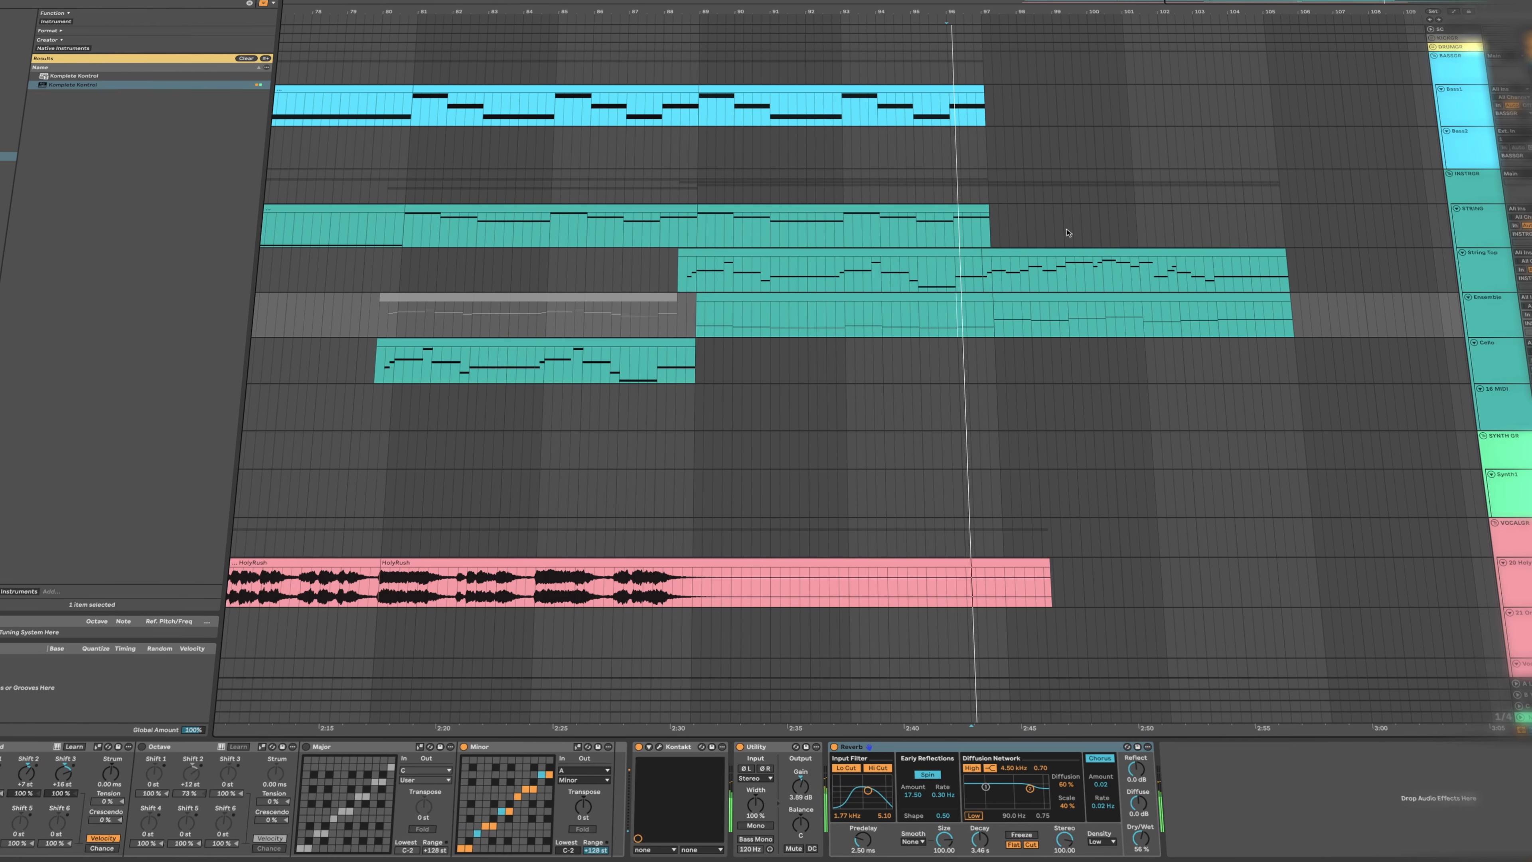
pyautogui.moveTo(1033, 294); pyautogui.dragTo(1032, 115)
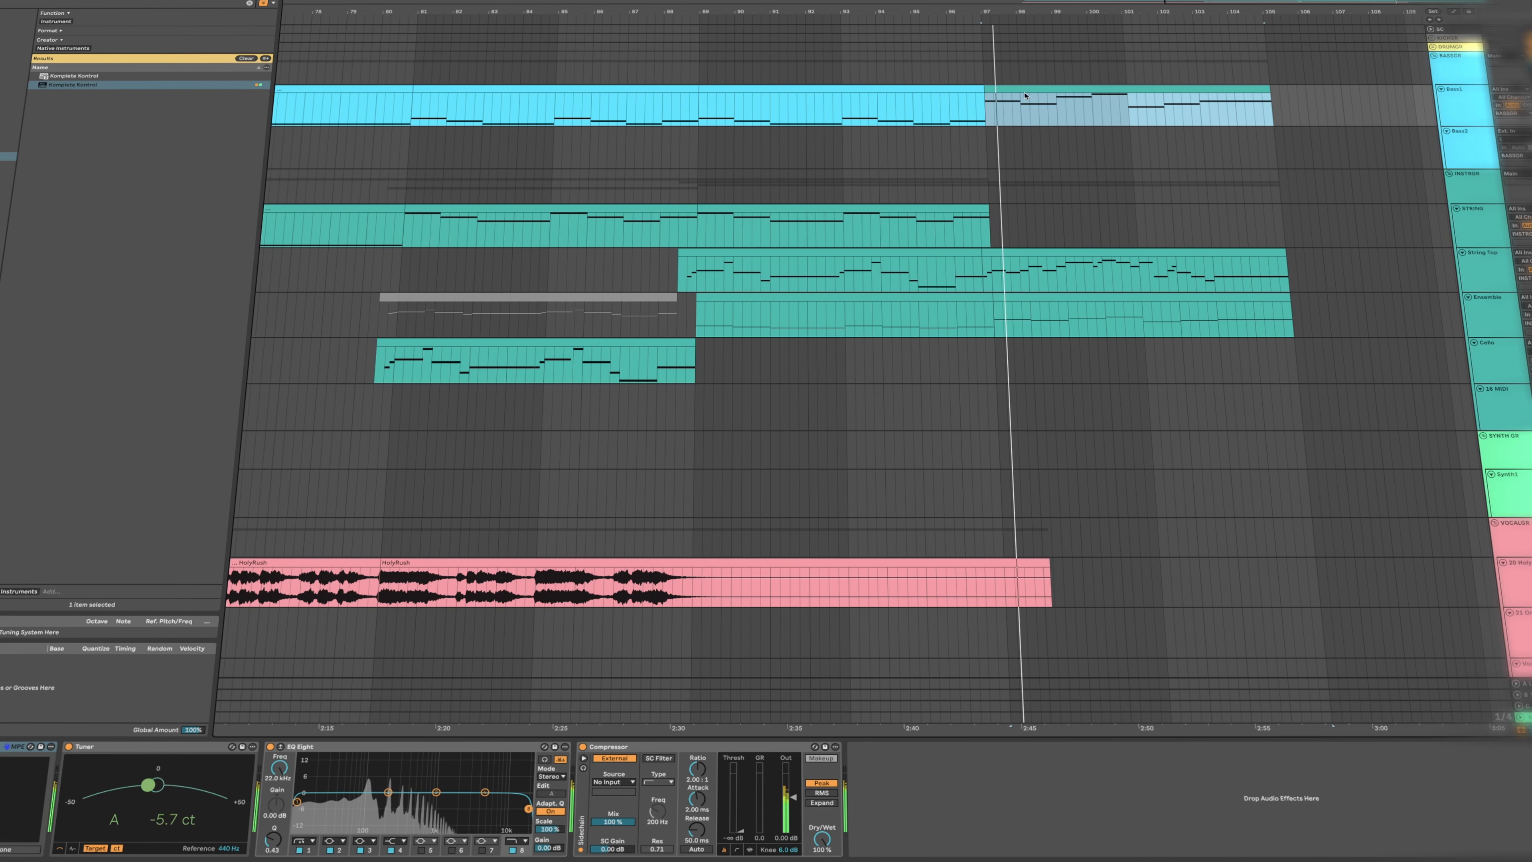
# Transpose all notes of the copied bass clip down an octave.
pyautogui.doubleClick(1024, 88)
pyautogui.hotkey('ctrl', 'a')
pyautogui.hotkey('shift', 'Down')
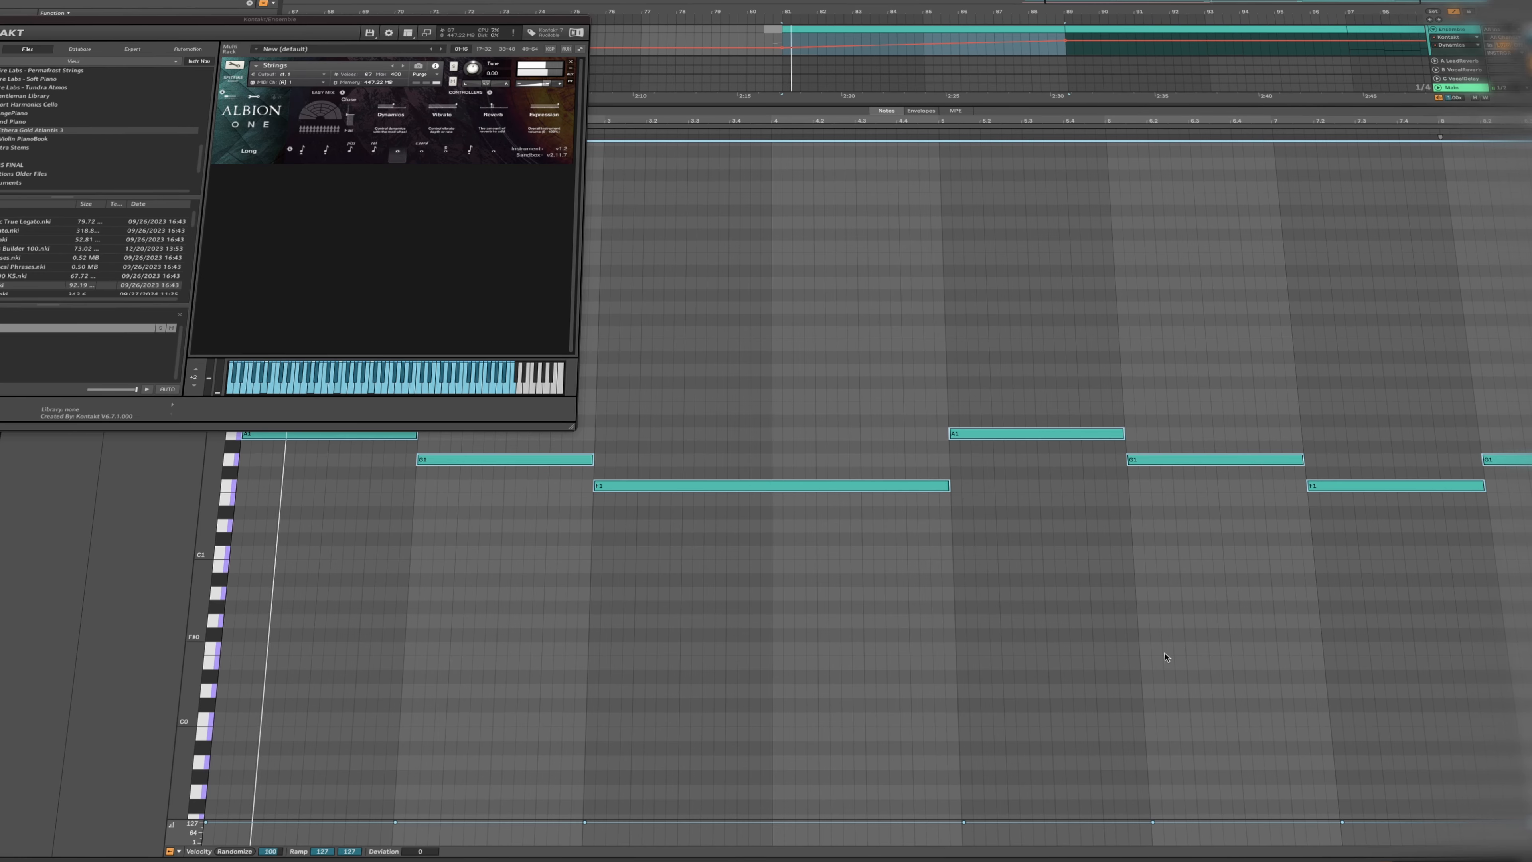
# Close the Kontakt window and insert a new MIDI track between the Ensemble and Cello tracks.
pyautogui.hotkey('shift', 'Tab')
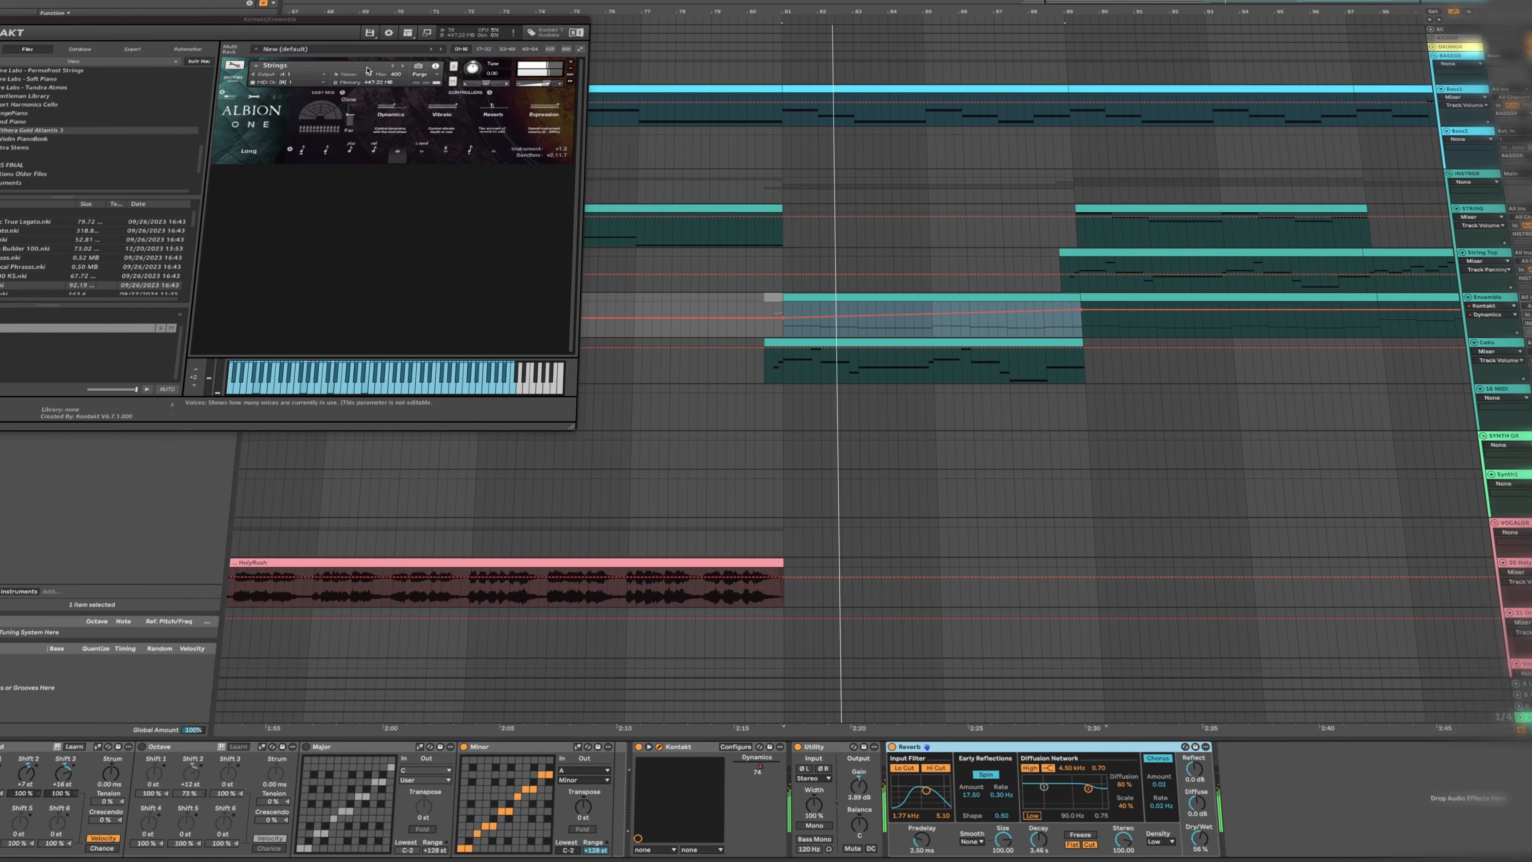
pyautogui.click(2, 19)
pyautogui.moveTo(559, 268); pyautogui.dragTo(729, 219)
pyautogui.hscroll(3, 1282, 240)
pyautogui.click(1483, 253)
pyautogui.click(1002, 294)
pyautogui.click(1005, 295)
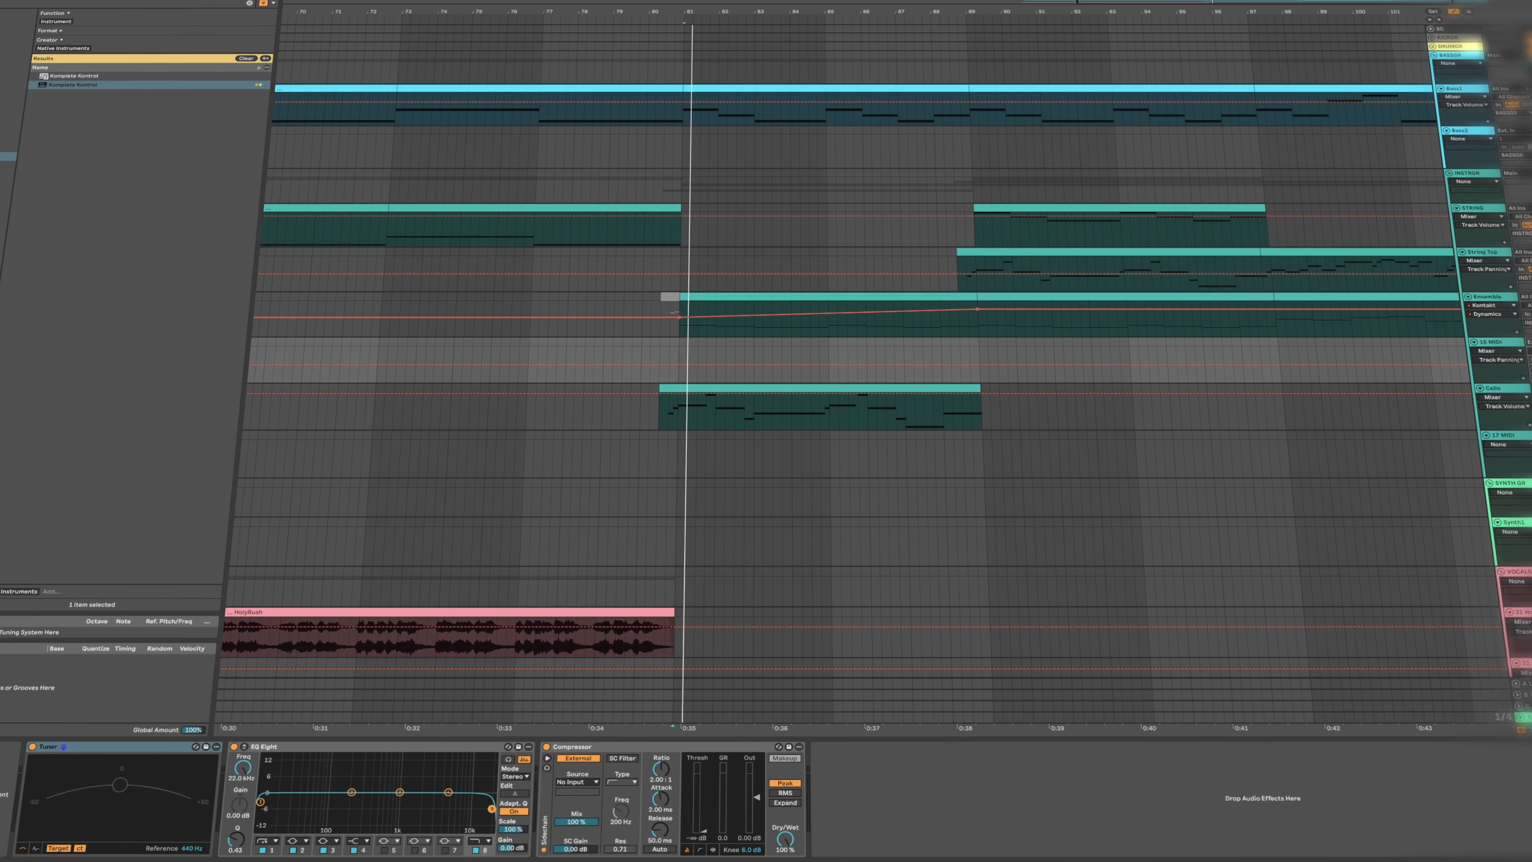
# Record the Ensemble track's generated chords onto the new MIDI track from the start of the ensemble clip.
pyautogui.click(678, 352)
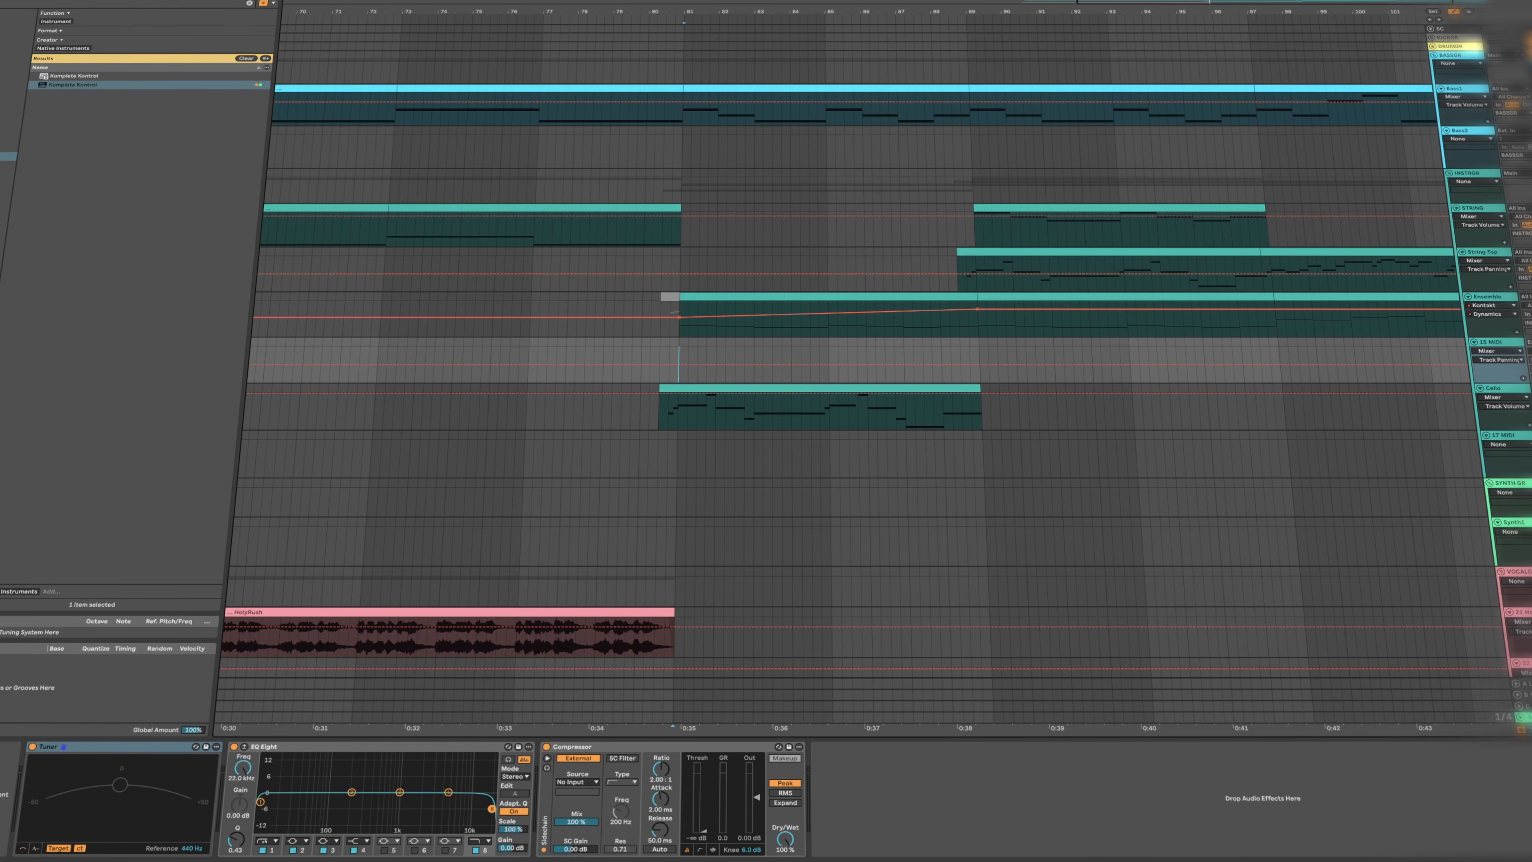
pyautogui.press('F9')
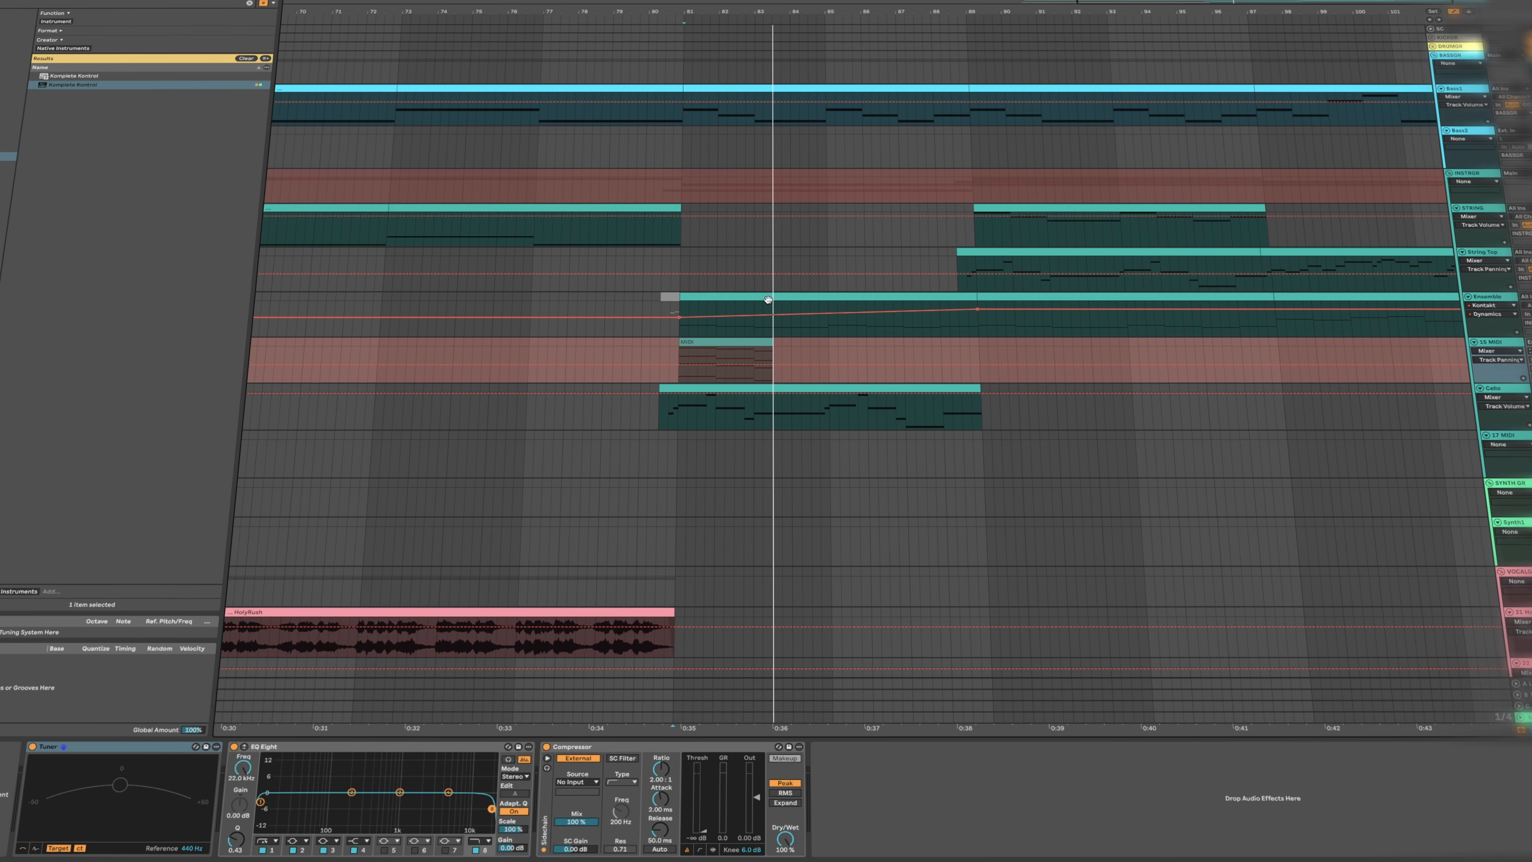
pyautogui.hscroll(4, 1068, 554)
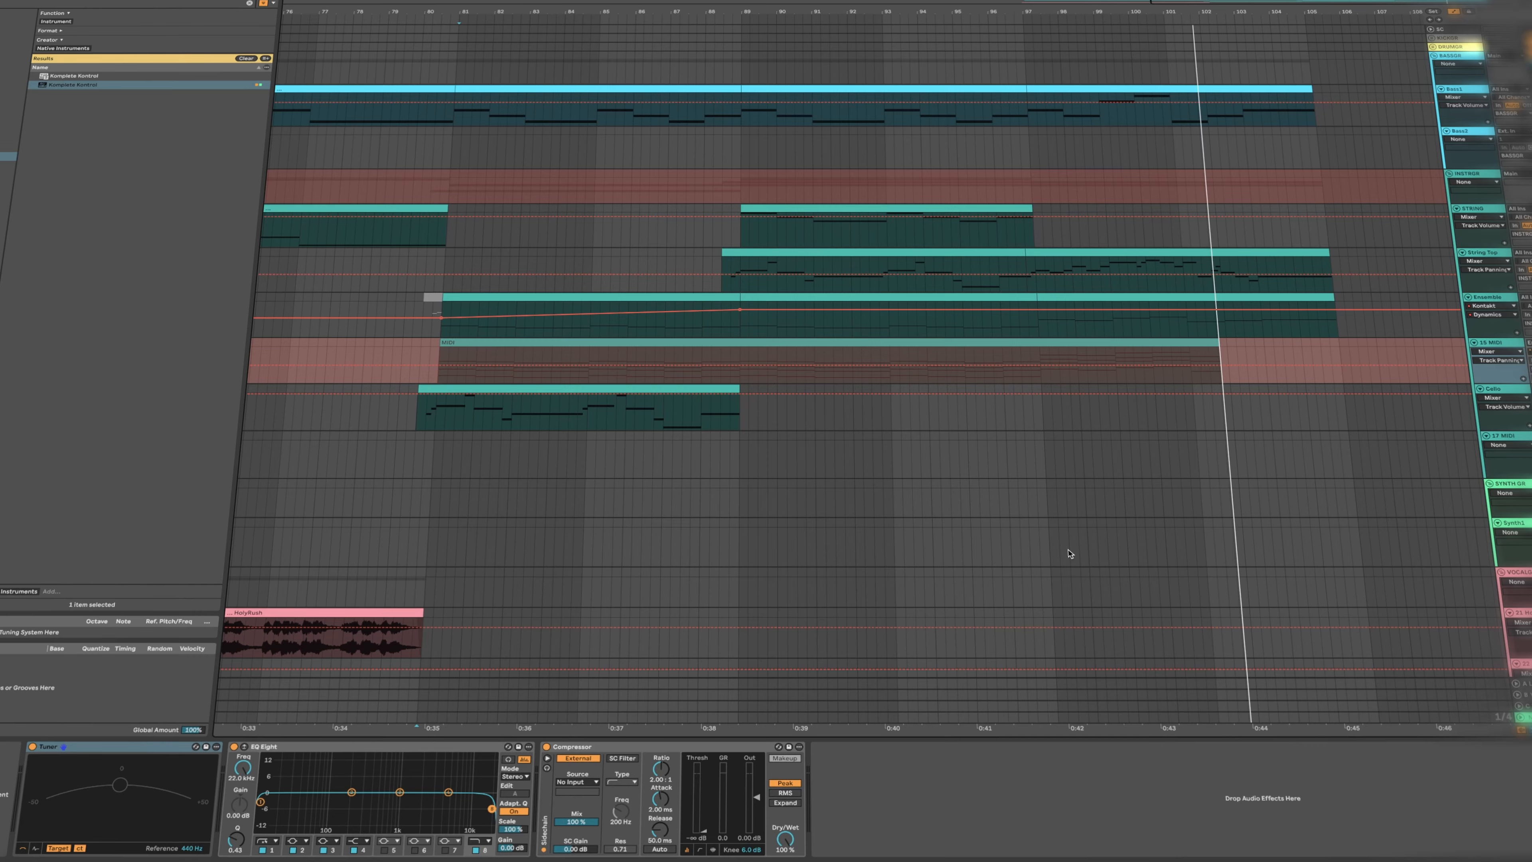
pyautogui.press('space')
# Replace the Ensemble track's clips with the recorded MIDI clip and delete the track's MIDI effects.
pyautogui.click(507, 318)
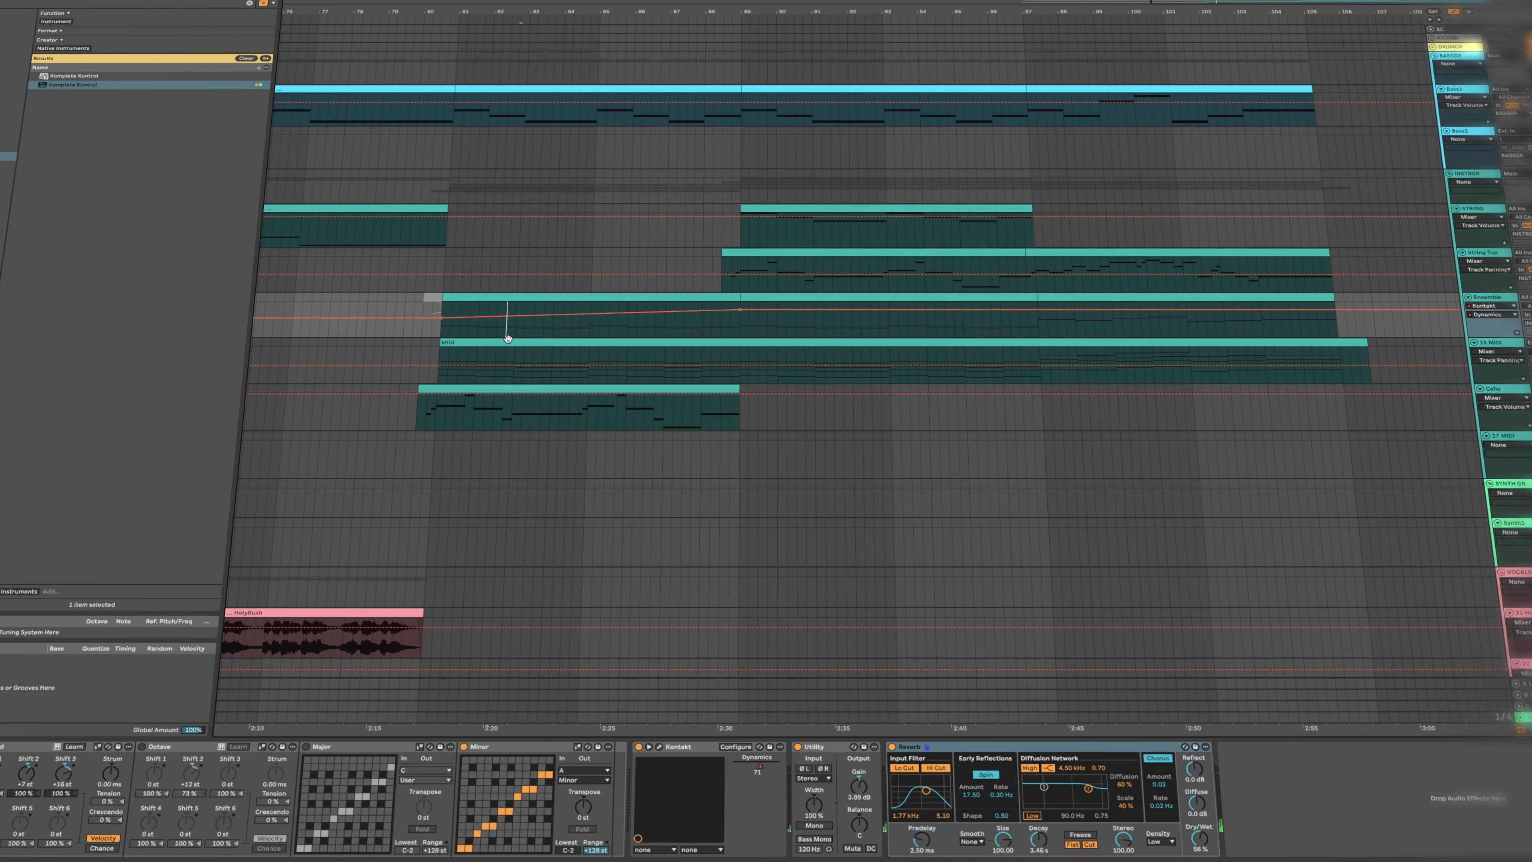
pyautogui.click(3, 746)
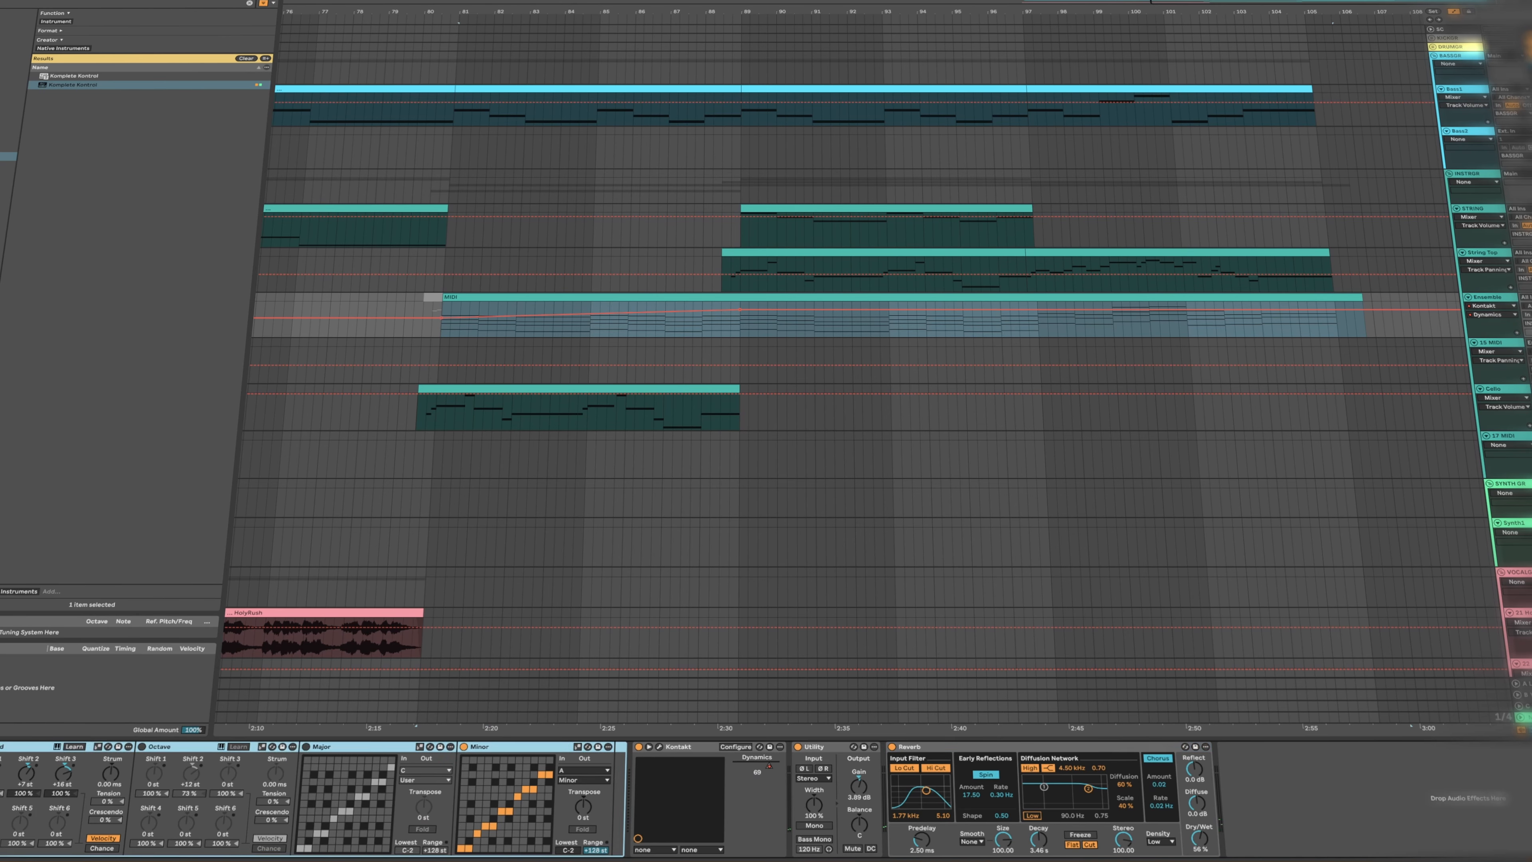
pyautogui.press('Delete')
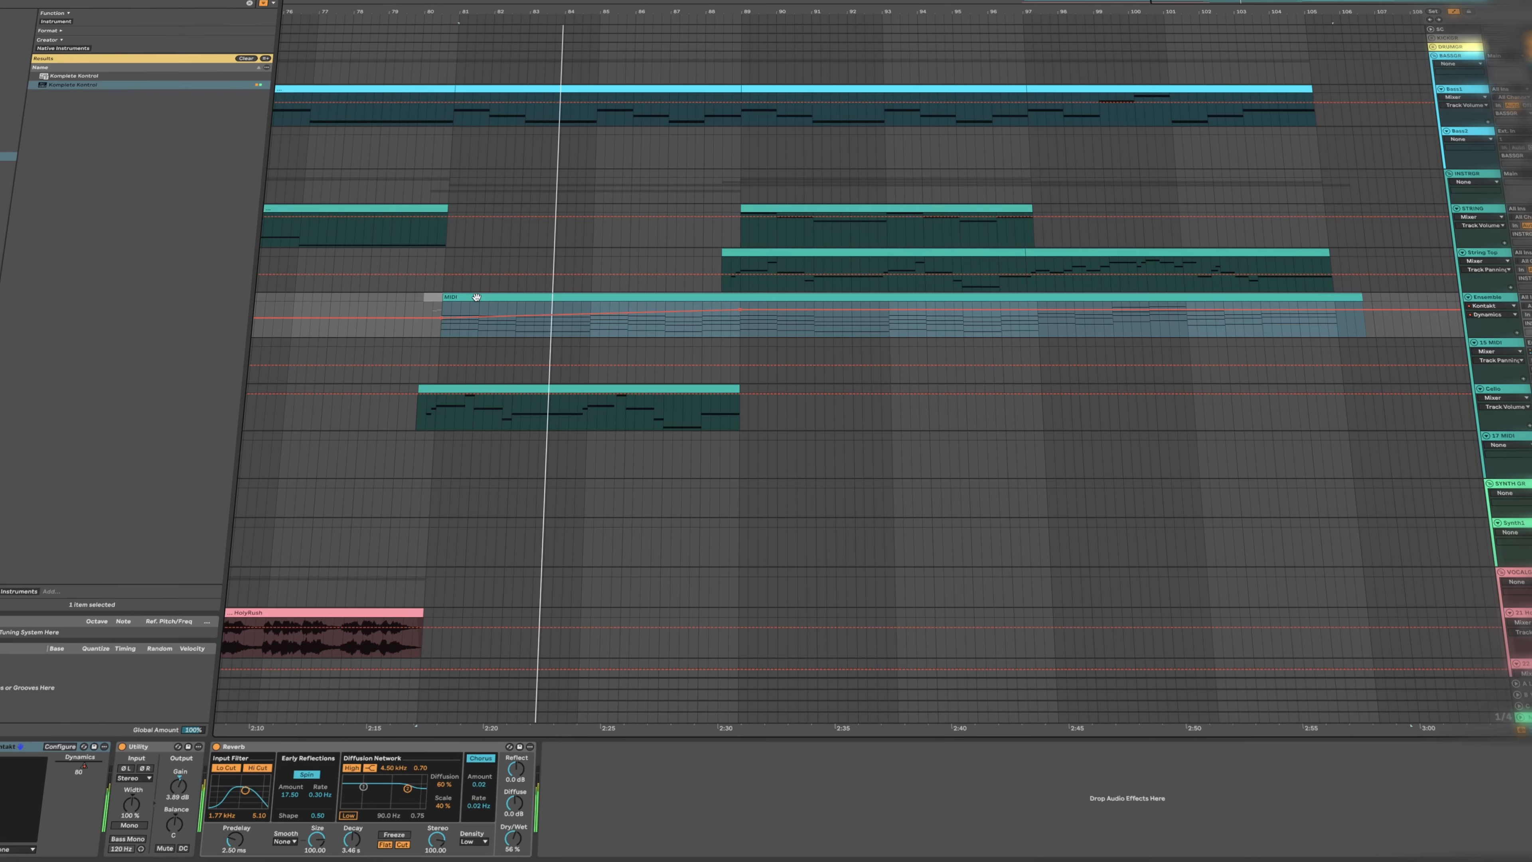
# Open the recorded ensemble clip, remove the A2 note from the bar 7 chord, and audition the remaining chord notes.
pyautogui.doubleClick(477, 296)
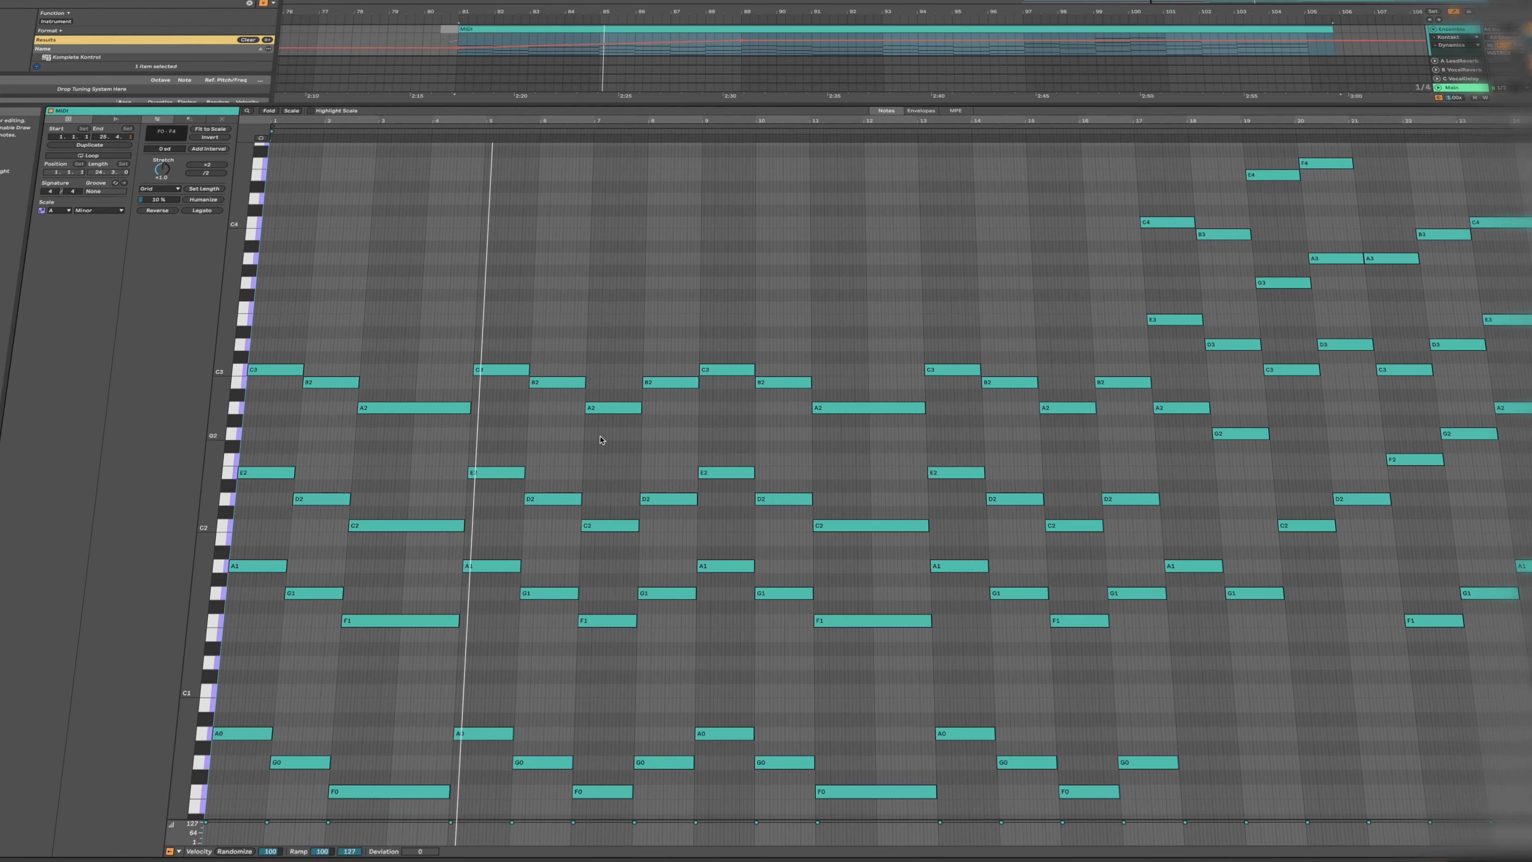
pyautogui.click(651, 447)
pyautogui.click(609, 448)
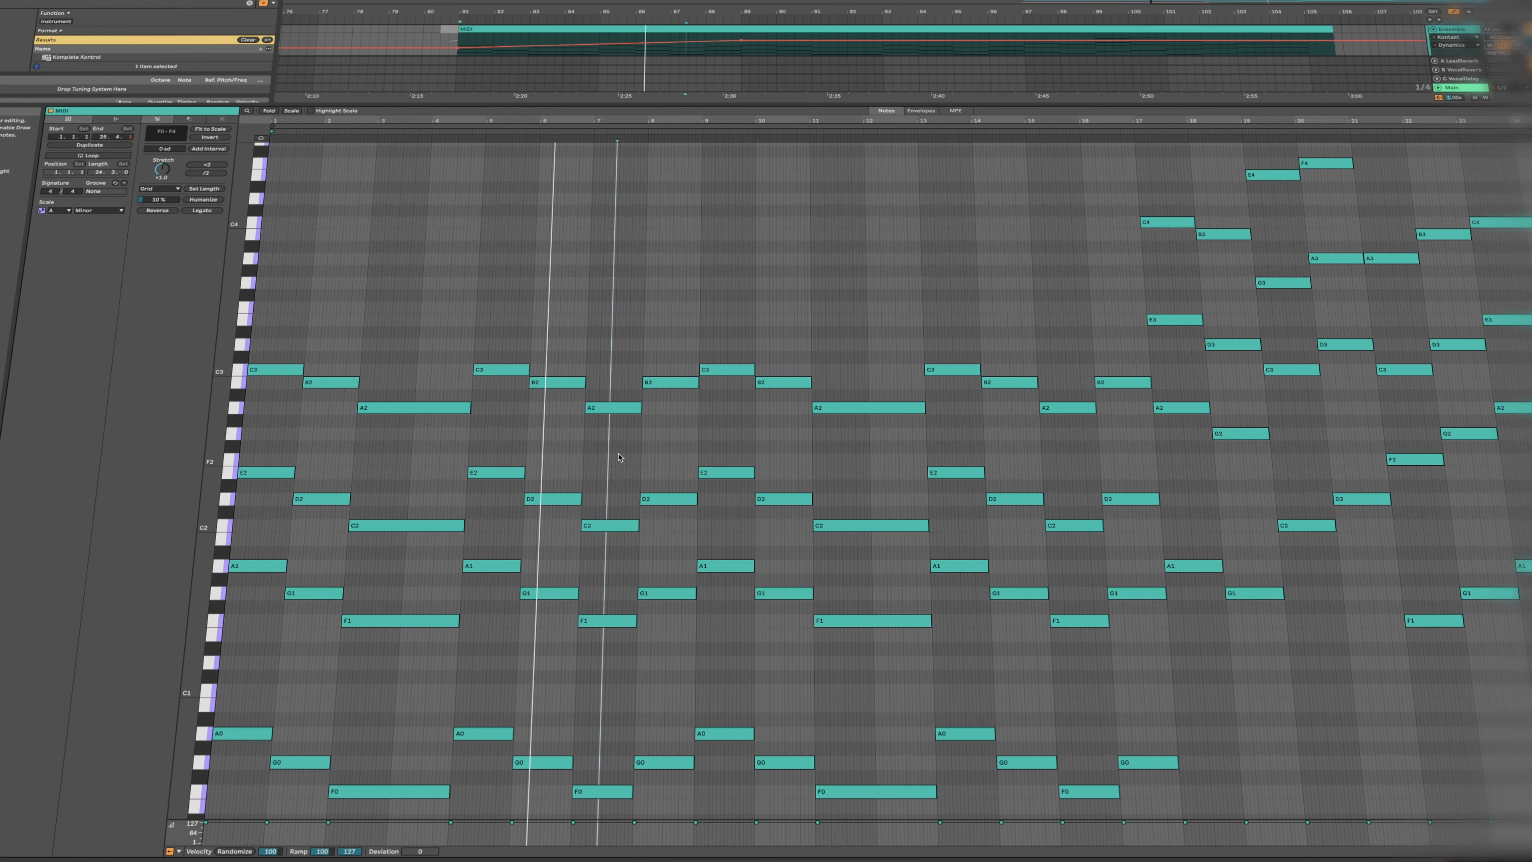
pyautogui.click(615, 410)
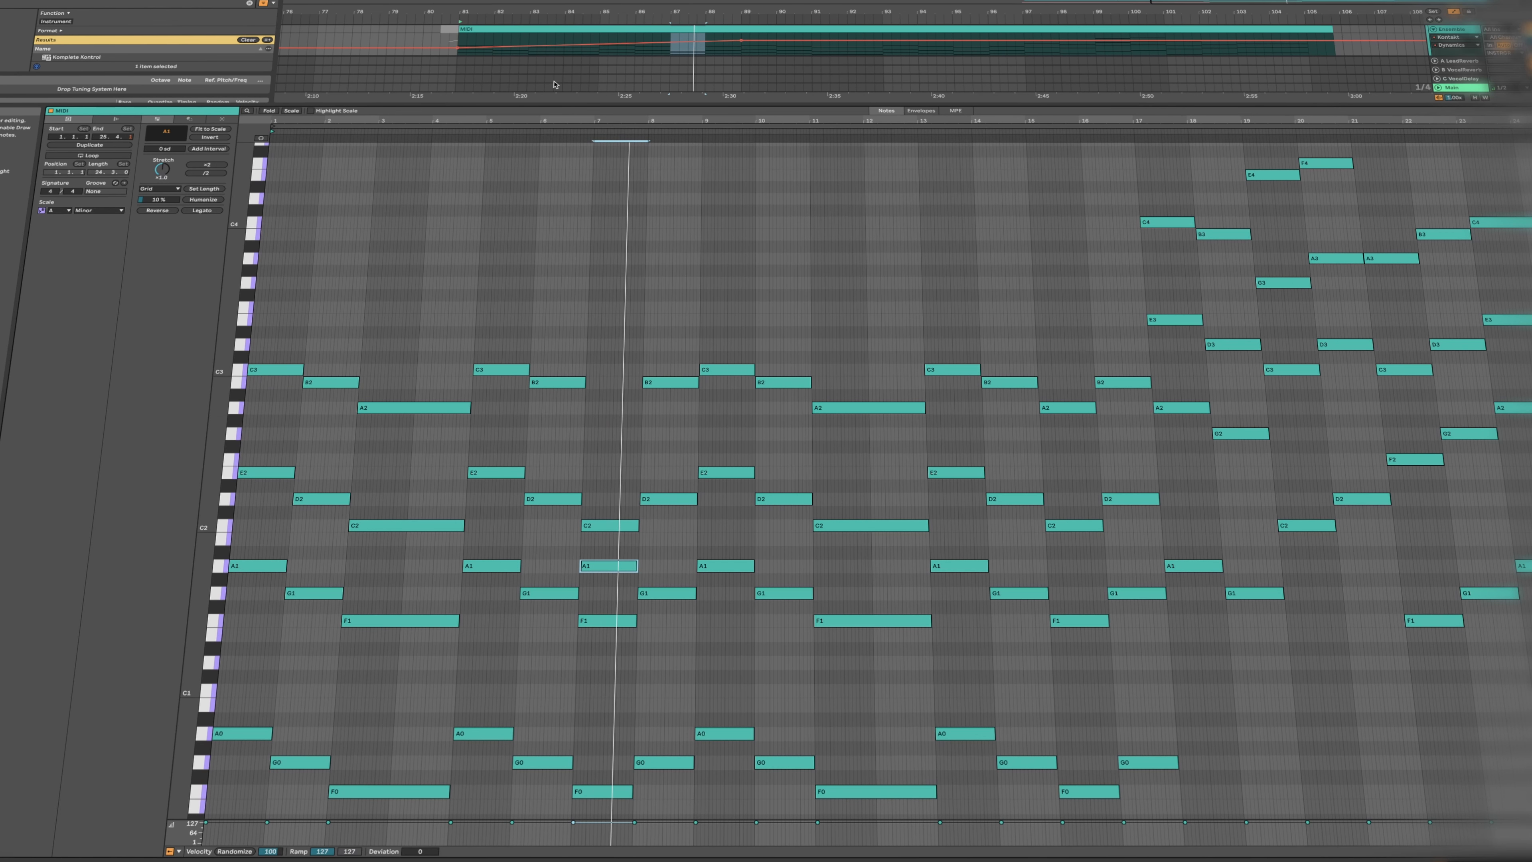
pyautogui.click(564, 130)
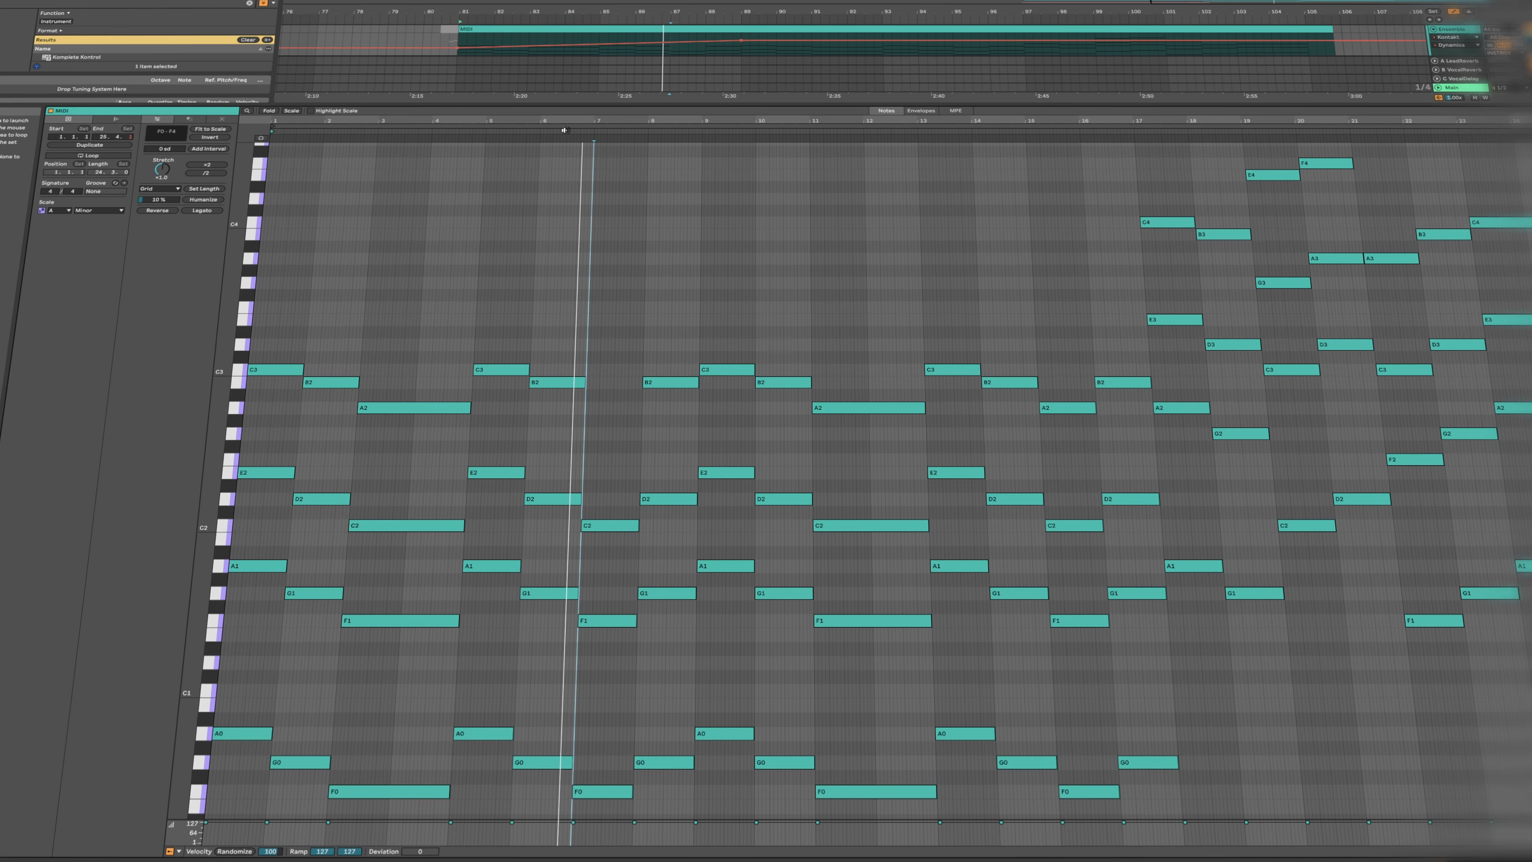
pyautogui.click(588, 525)
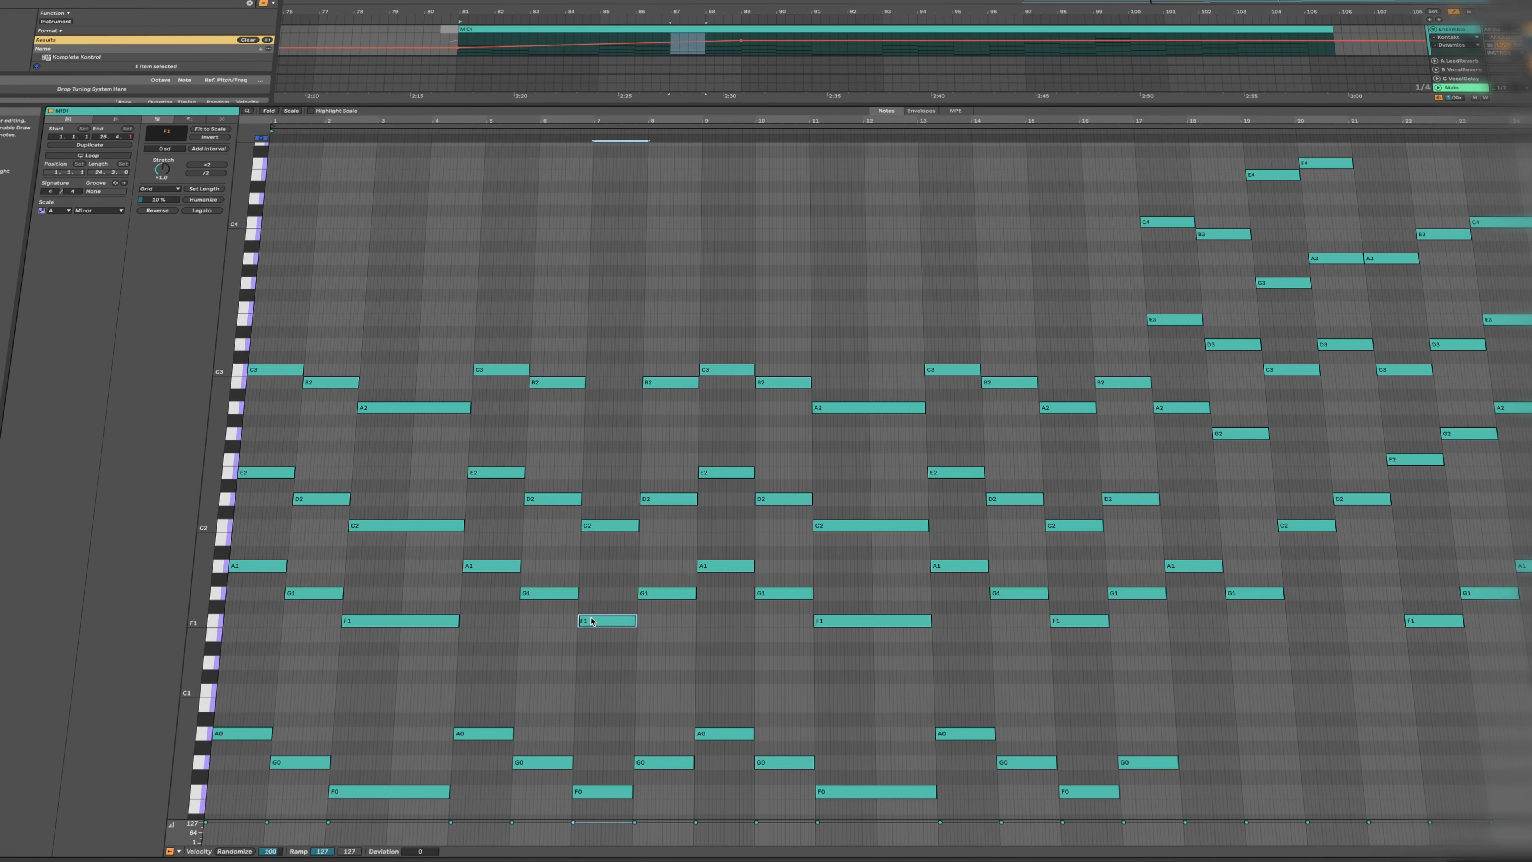
pyautogui.press('space')
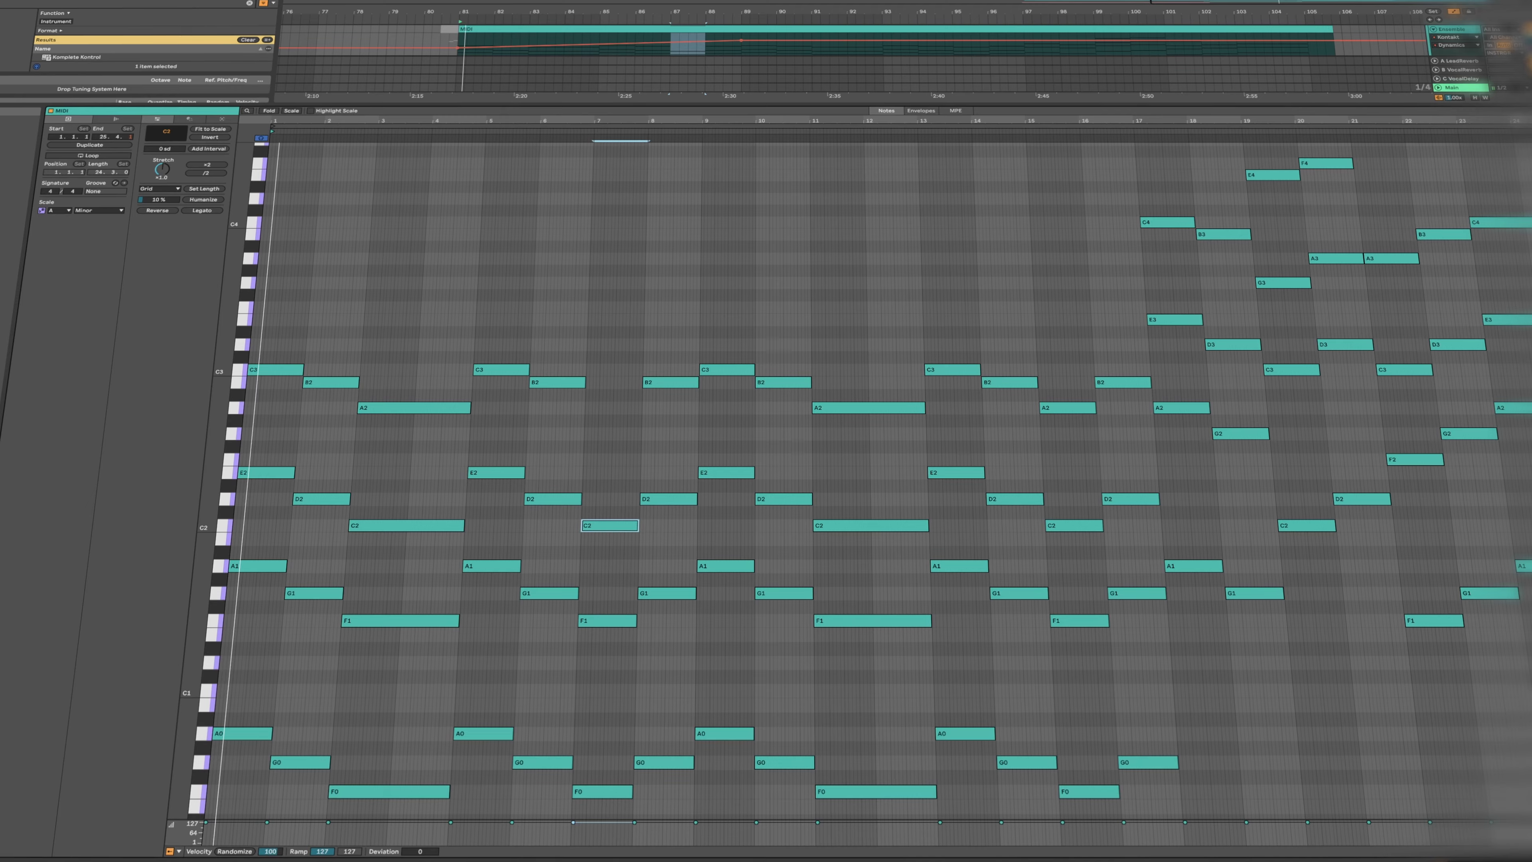
# Select the Cello clip together with the recorded ensemble clip to compare their notes.
pyautogui.hotkey('shift', 'Tab')
pyautogui.click(647, 381)
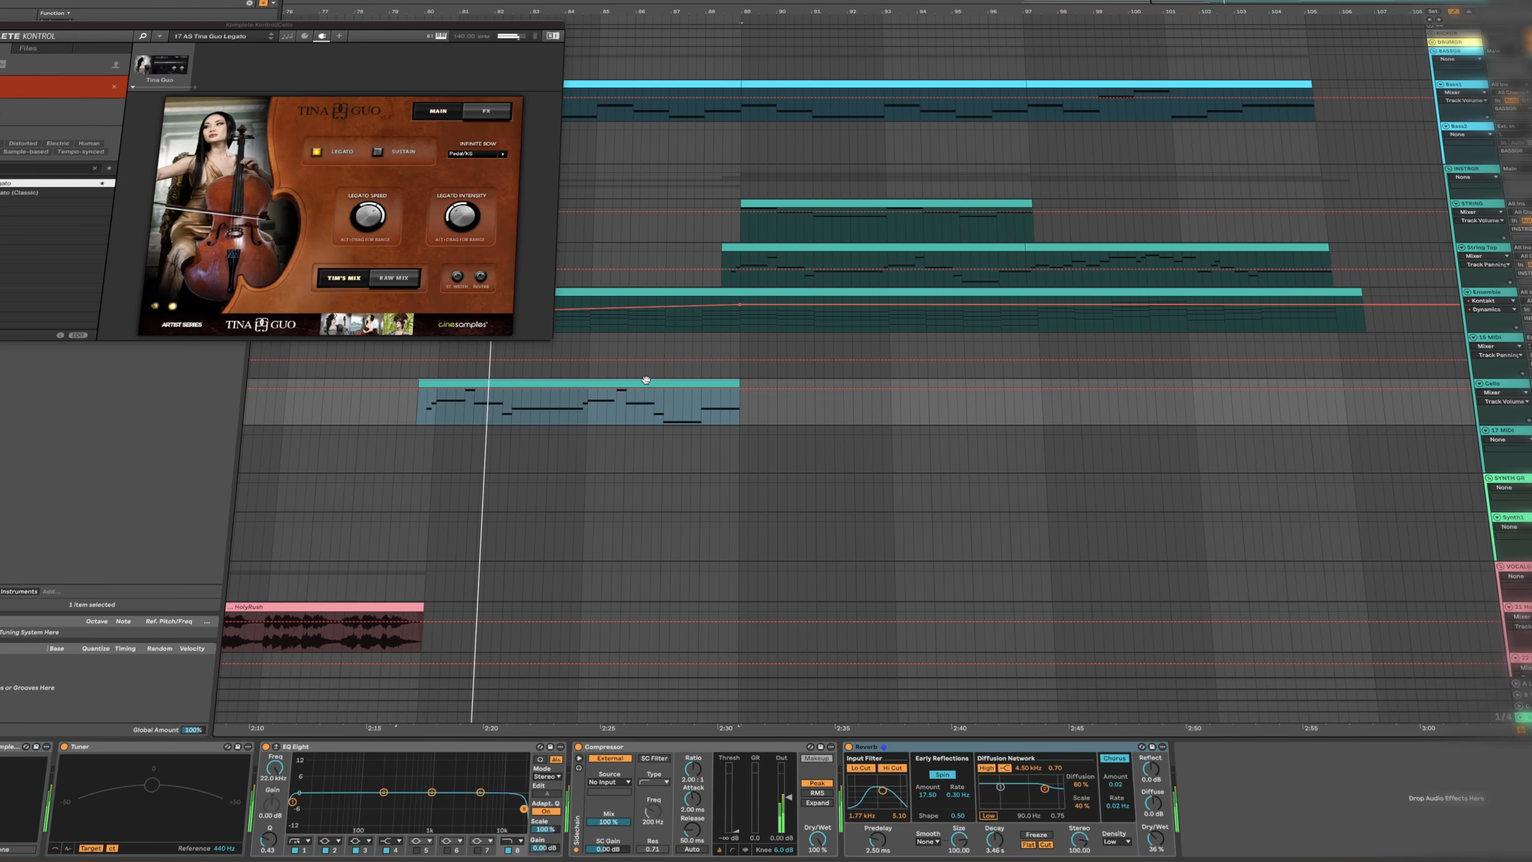
pyautogui.keyDown('shift'); pyautogui.click(658, 291); pyautogui.keyUp('shift')
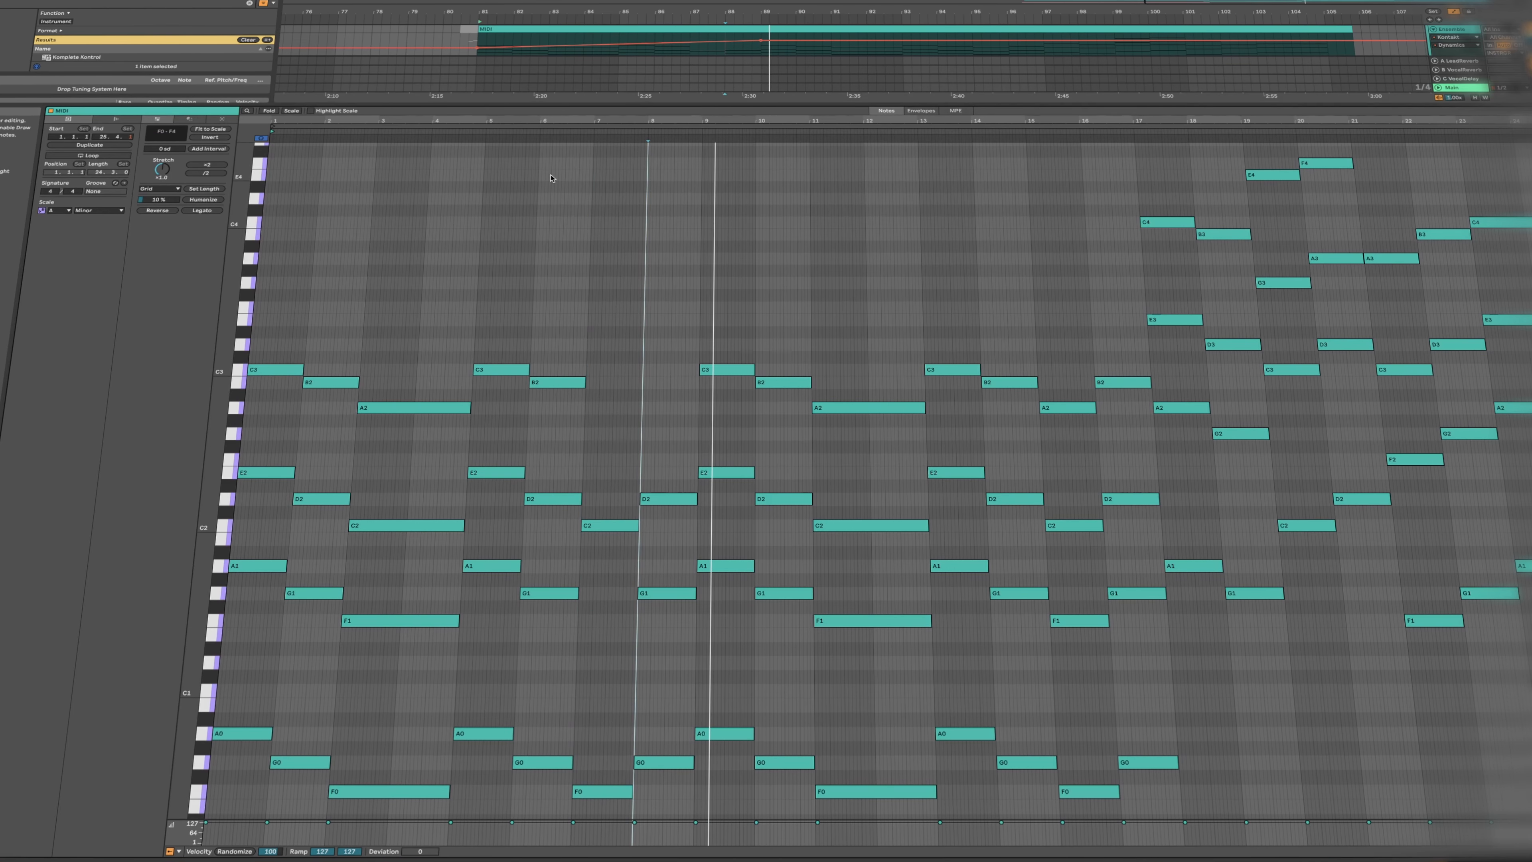
# Play the ensemble clip from just before bar 7 and raise that bar's C2 note to E2.
pyautogui.click(564, 134)
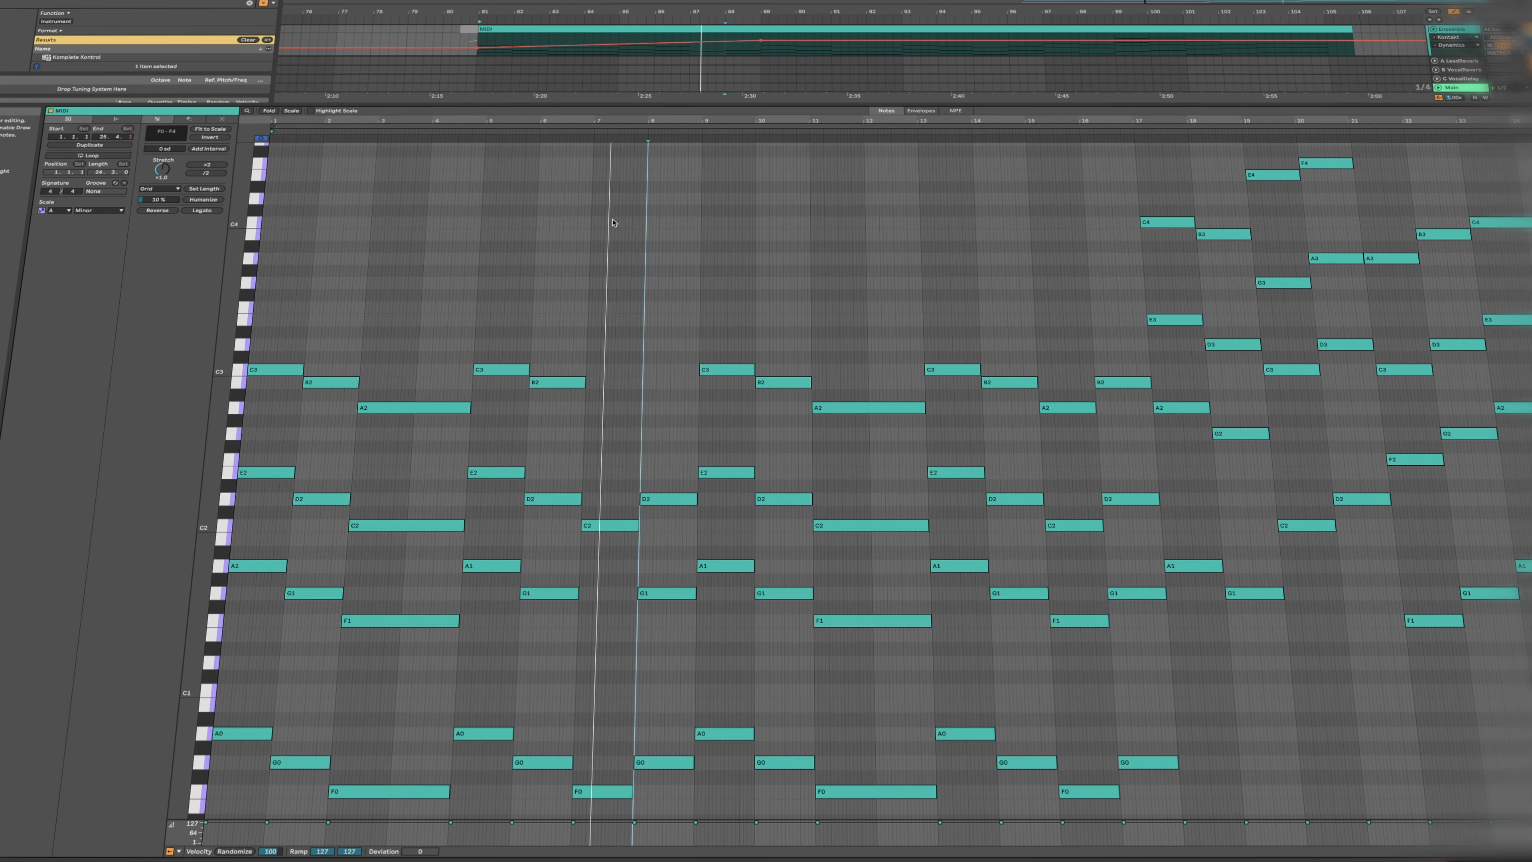
pyautogui.moveTo(606, 526); pyautogui.dragTo(605, 473)
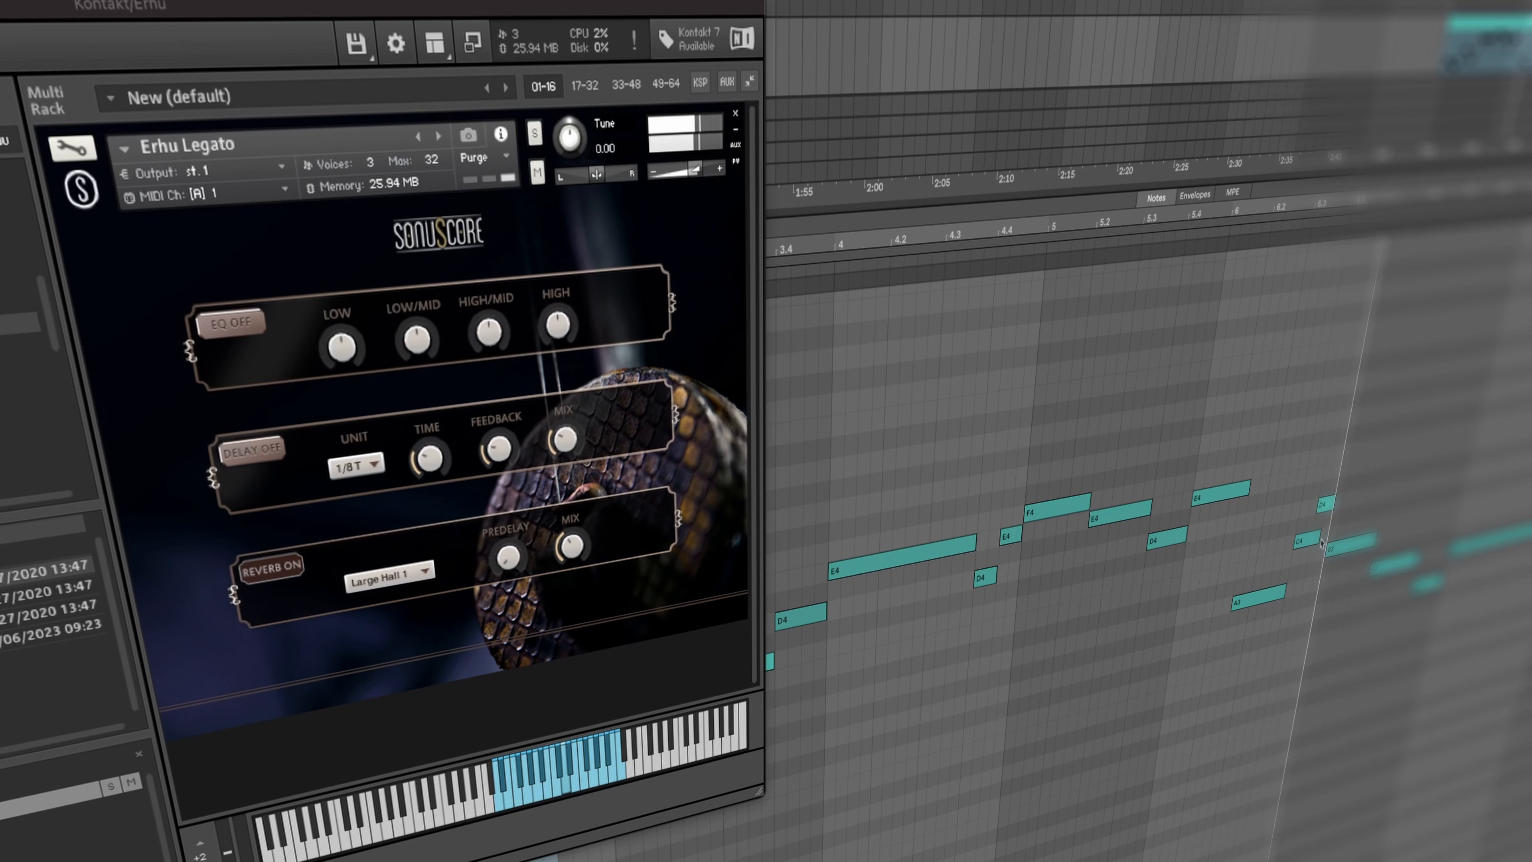
# Stop playback, select all notes in the open Erhu clip, and close the Erhu instrument window.
pyautogui.press('space')
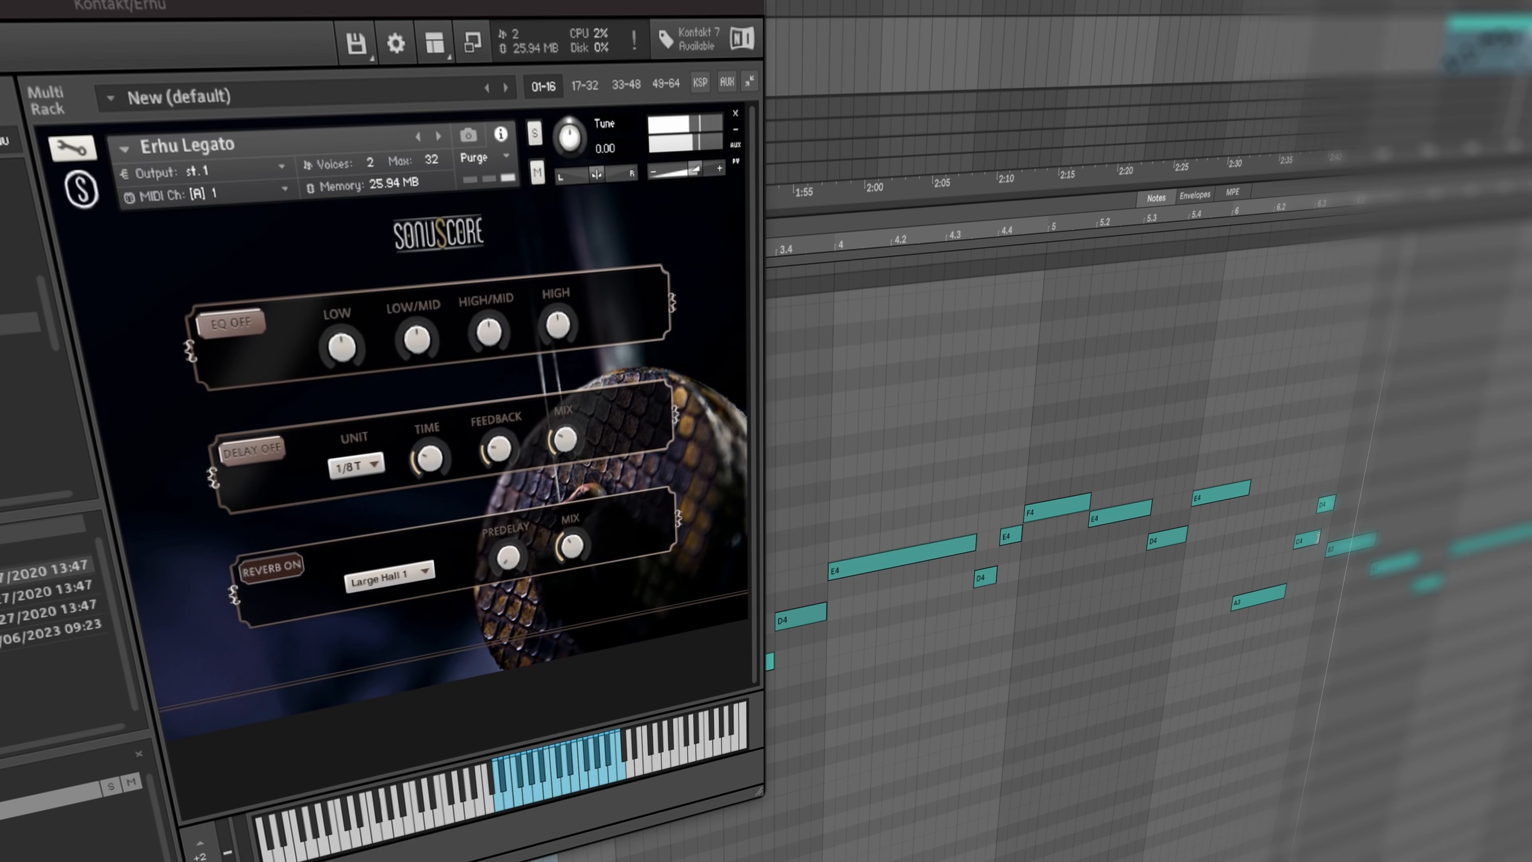
pyautogui.click(1311, 542)
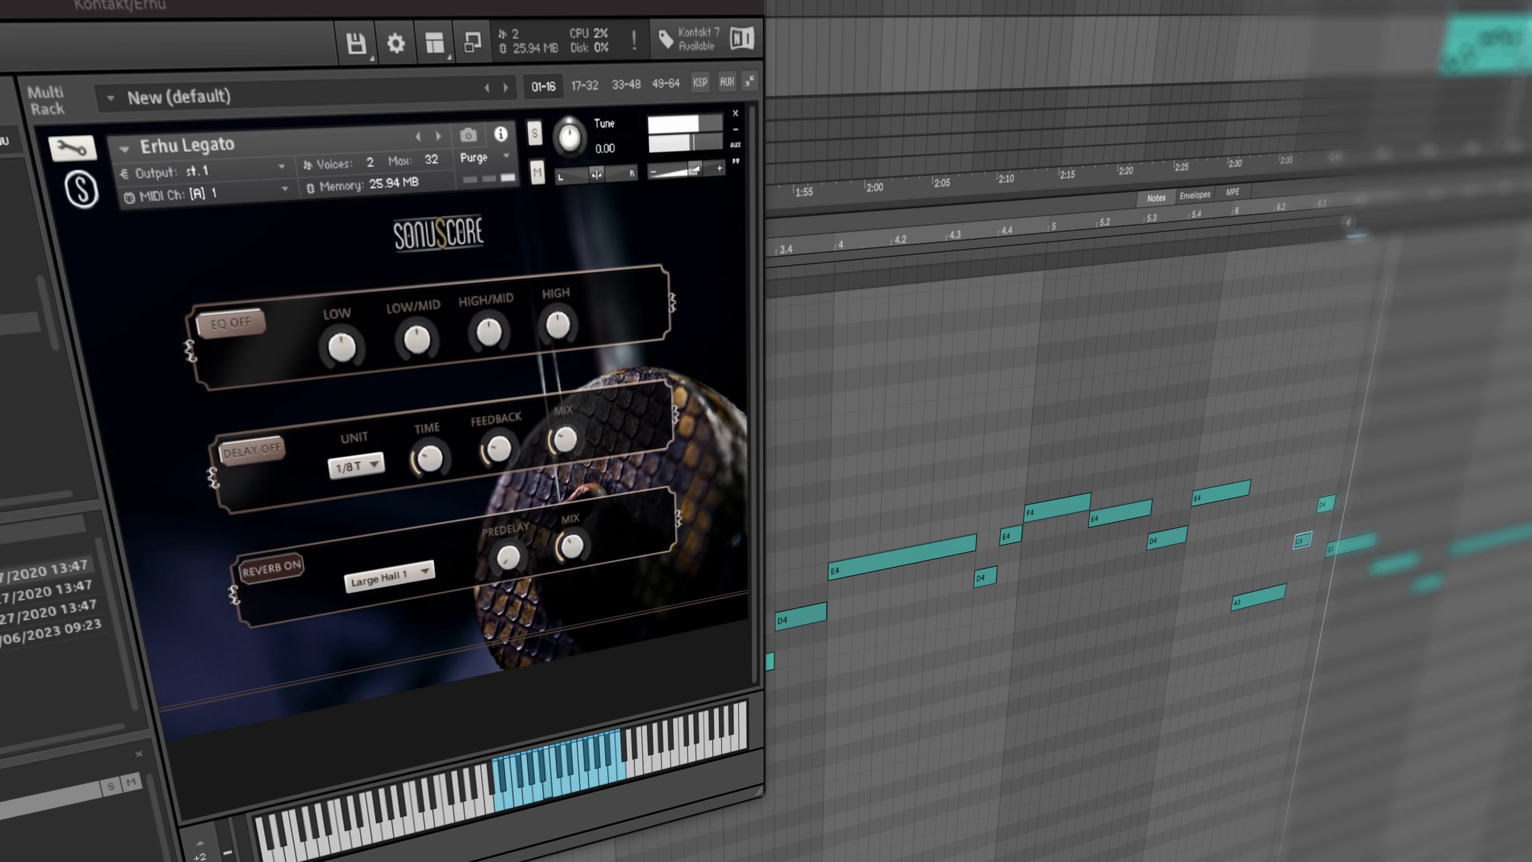
pyautogui.press('super+a')
pyautogui.moveTo(1303, 541); pyautogui.dragTo(1303, 526)
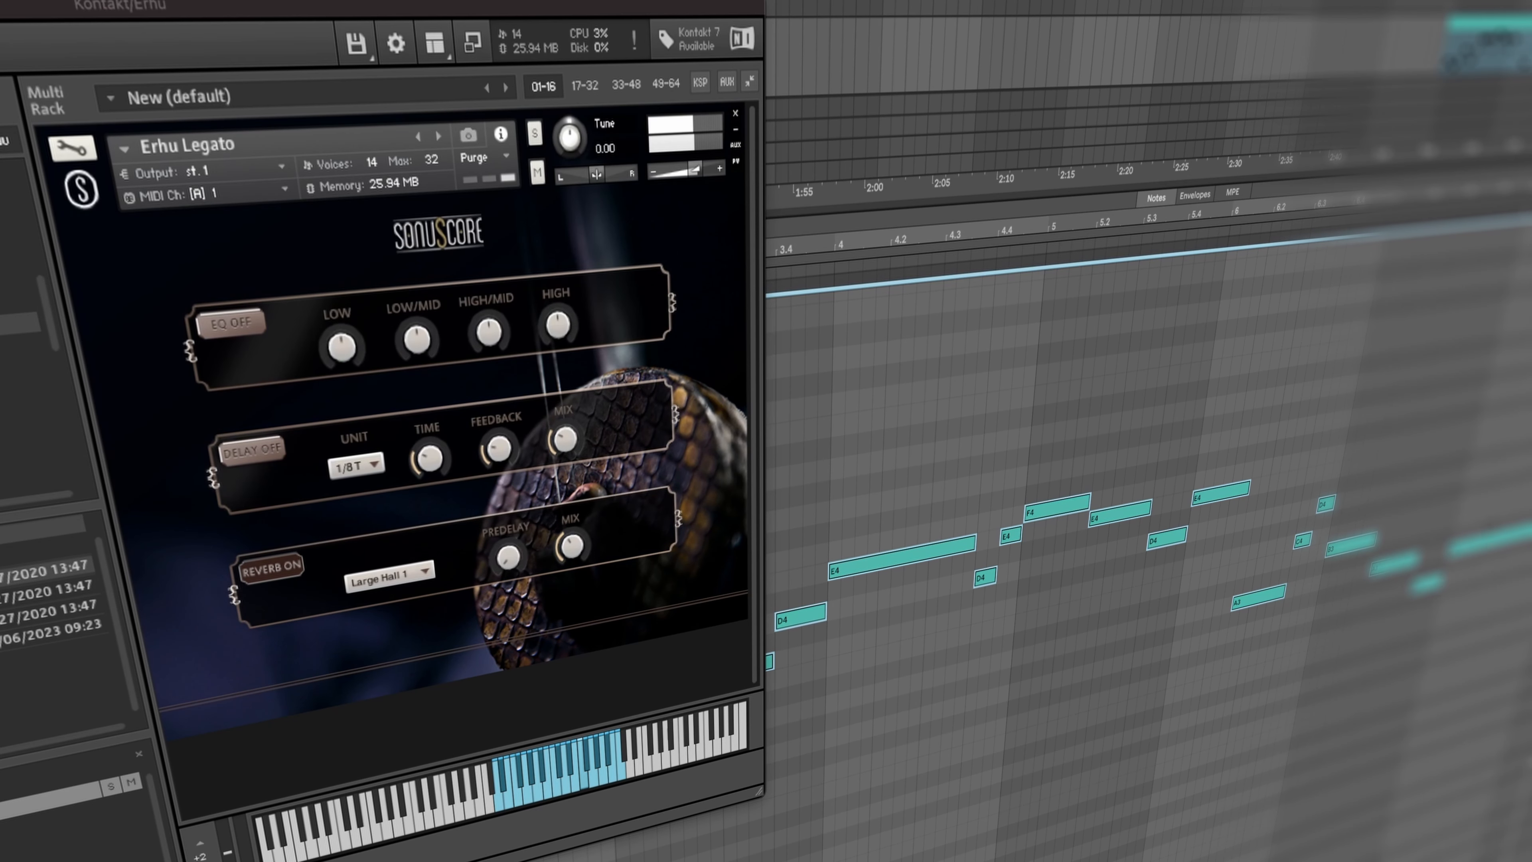
pyautogui.hotkey('shift', 'Tab')
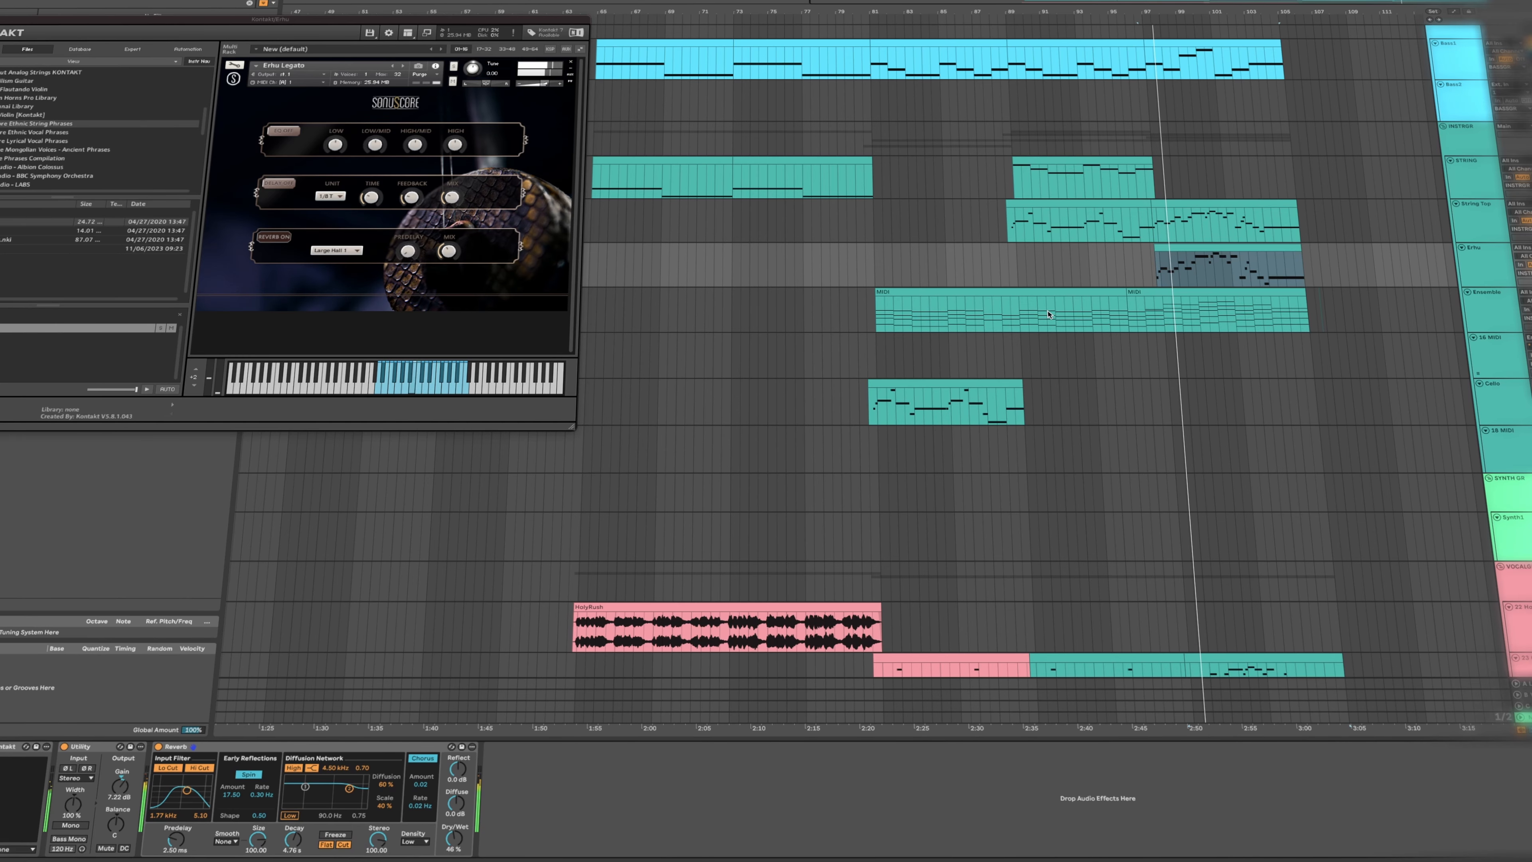
pyautogui.press('super+w')
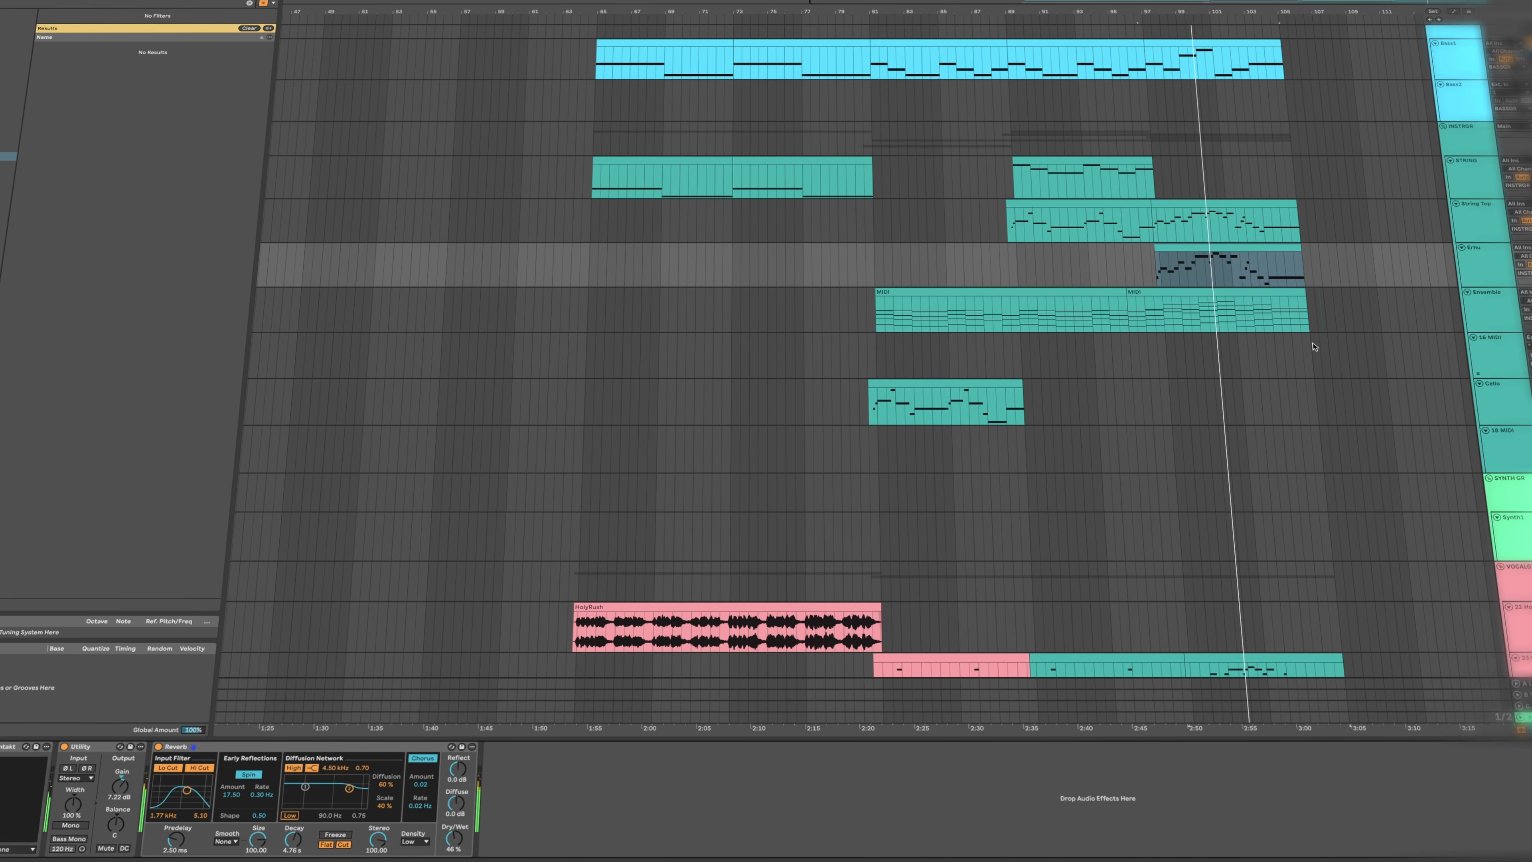
pyautogui.scroll(2, 1314, 344)
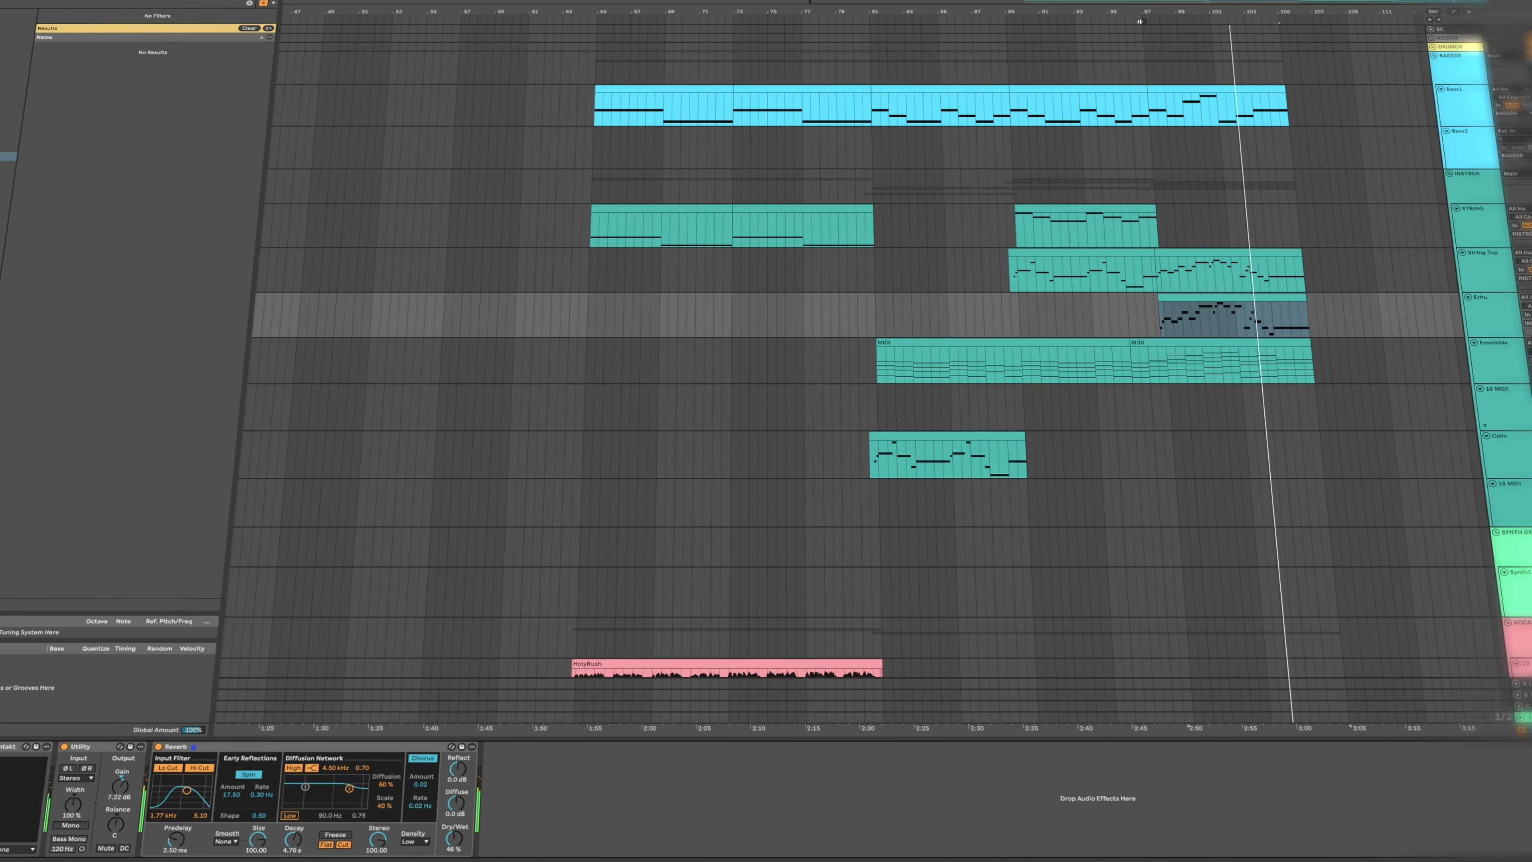
pyautogui.rightClick(1141, 23)
pyautogui.click(1169, 45)
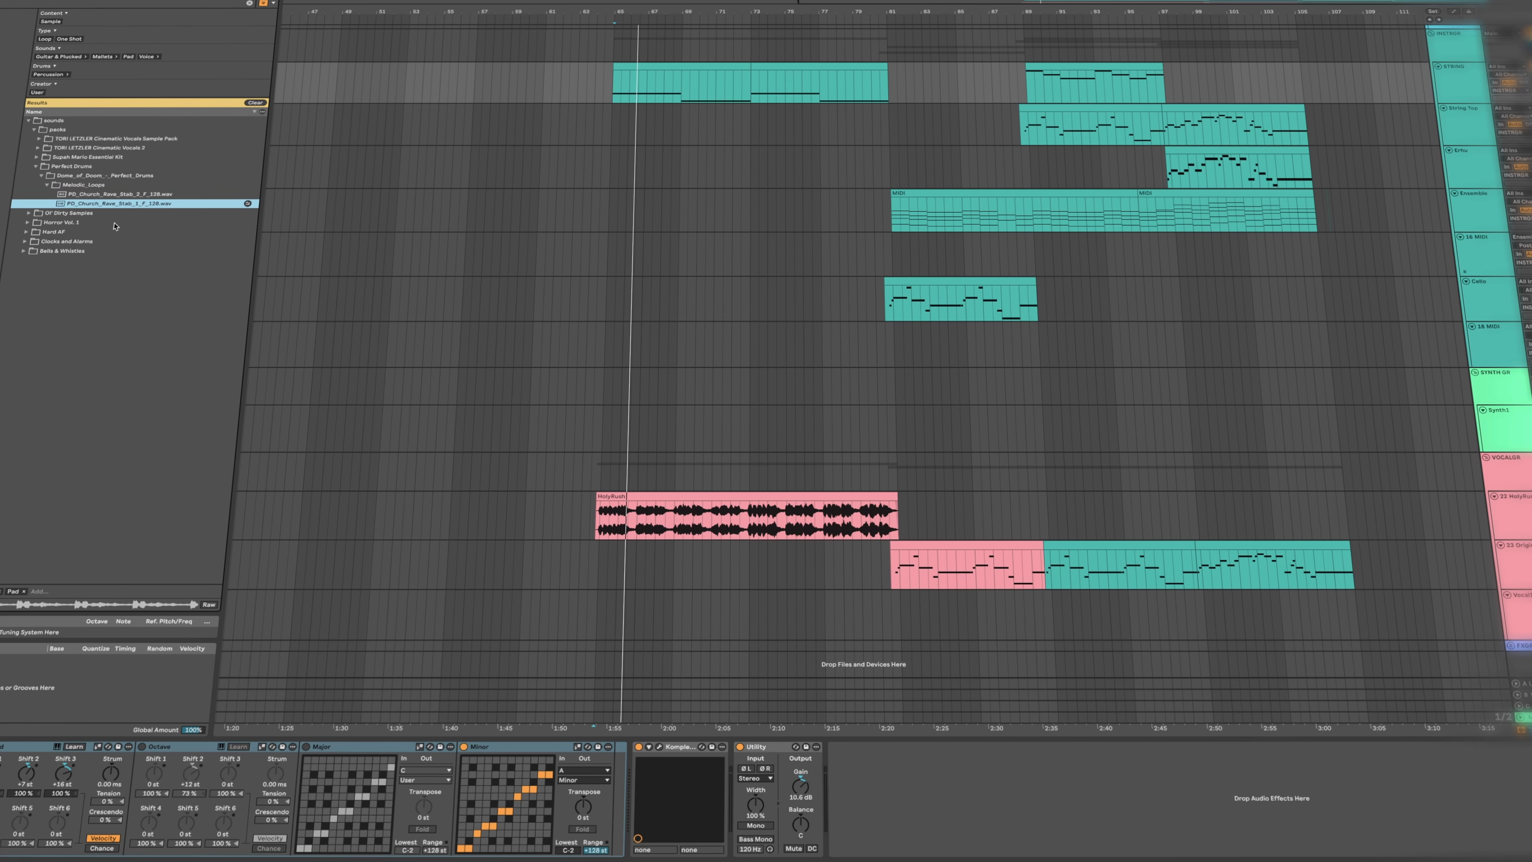
# Browse the sample search results past the Perfect Drums church stabs into the Horror pack's church samples.
pyautogui.press('Down')
pyautogui.press('Right')
pyautogui.press('Down')
pyautogui.press('Right')
pyautogui.press('Down')
pyautogui.press('Right')
pyautogui.press('Down')
pyautogui.press('Right')
pyautogui.press('Down')
pyautogui.press('Down')
pyautogui.press('Right')
pyautogui.press('Down')
pyautogui.press('Down')
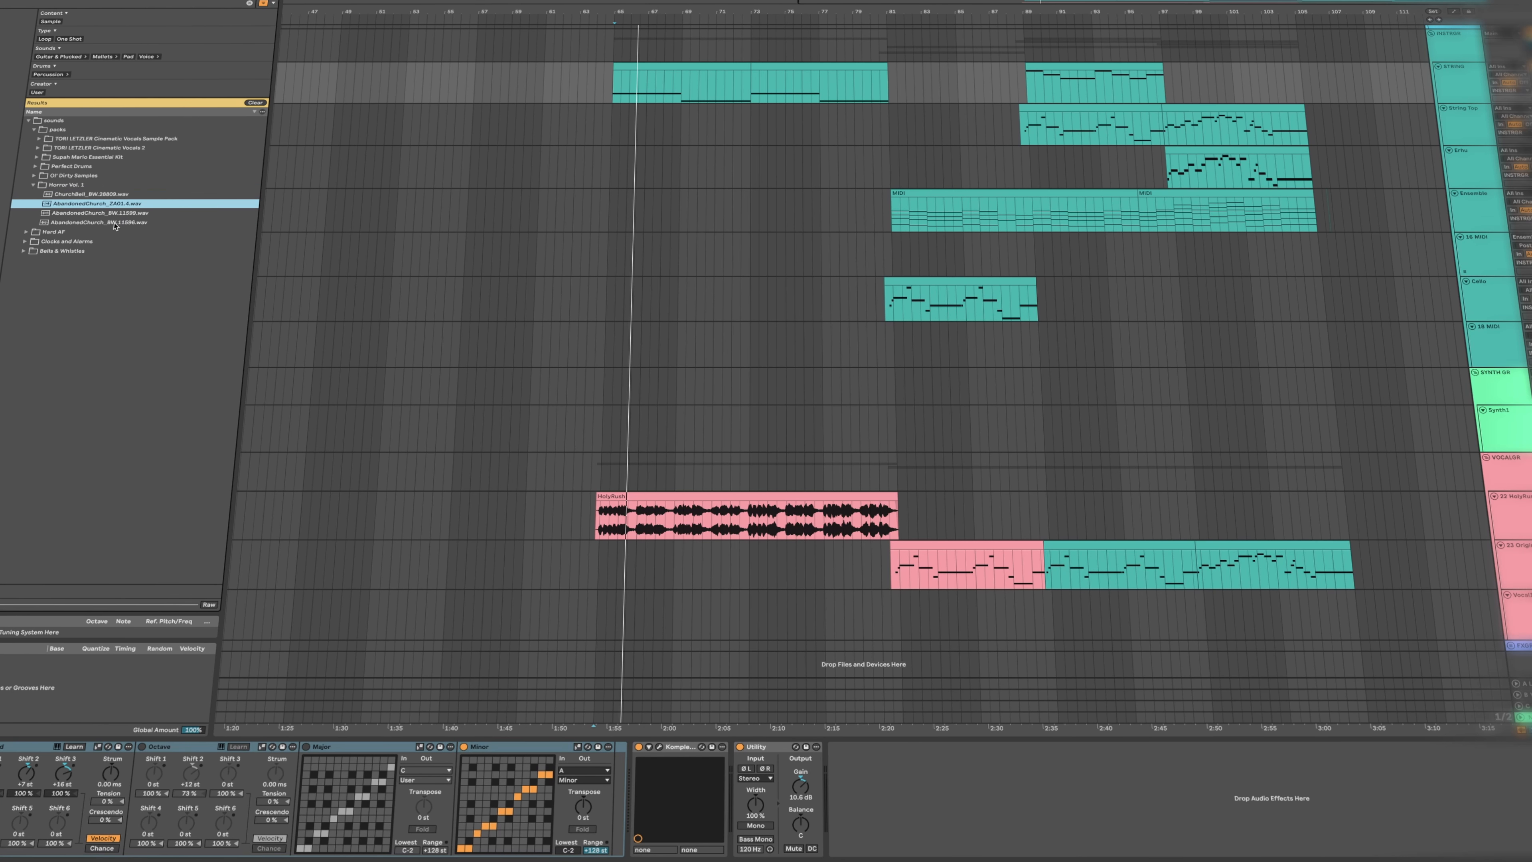
# Audition the Horror pack's church samples and place AbandonedChurch_ZA01.4 on an FX track, starting with the HolyRush clip.
pyautogui.click(73, 196)
pyautogui.press('Down')
pyautogui.press('Down')
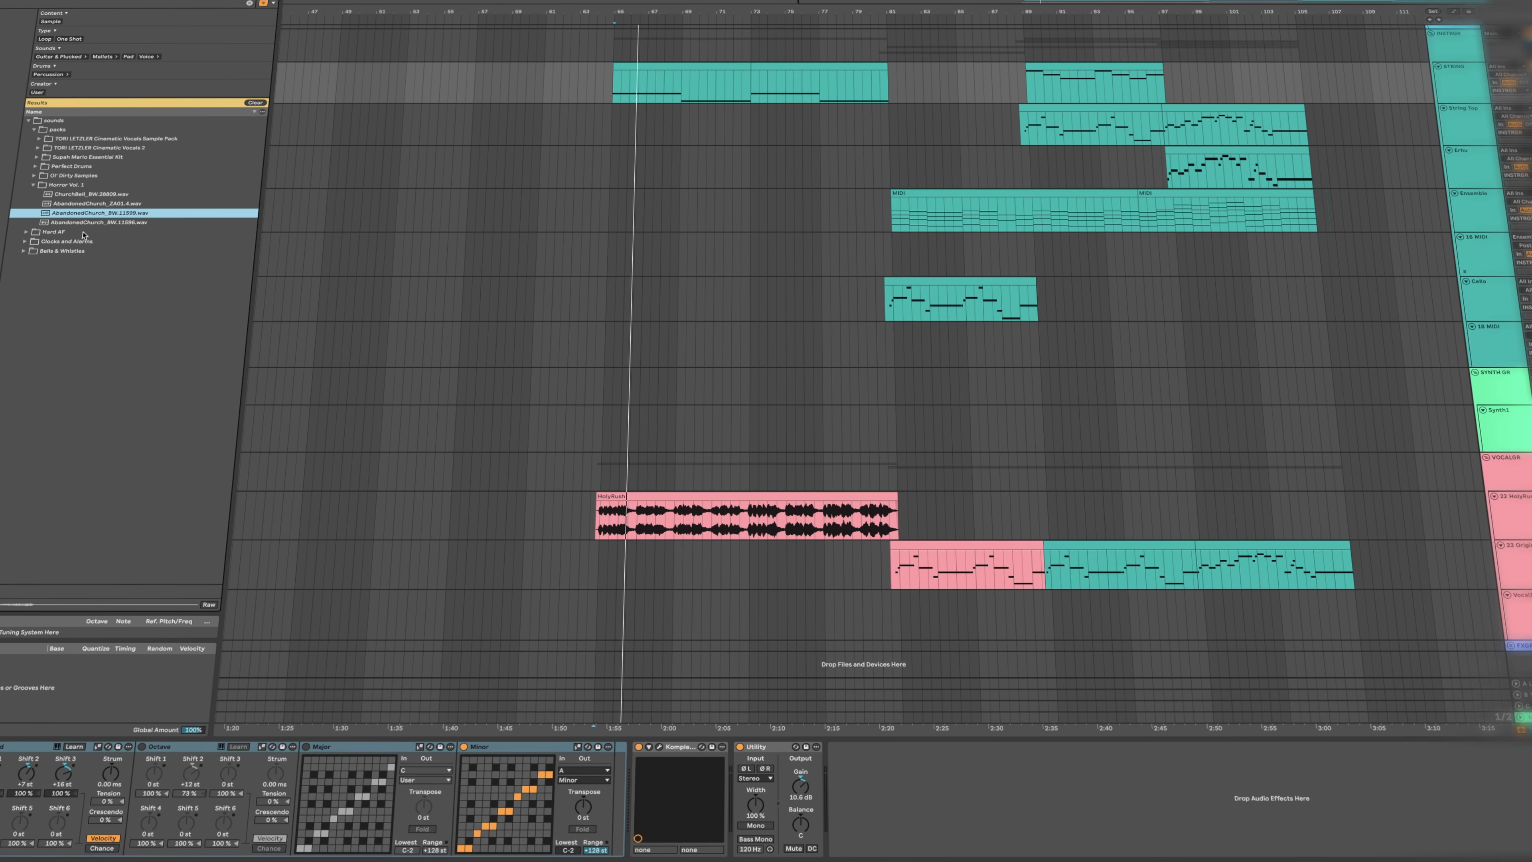
pyautogui.press('Up')
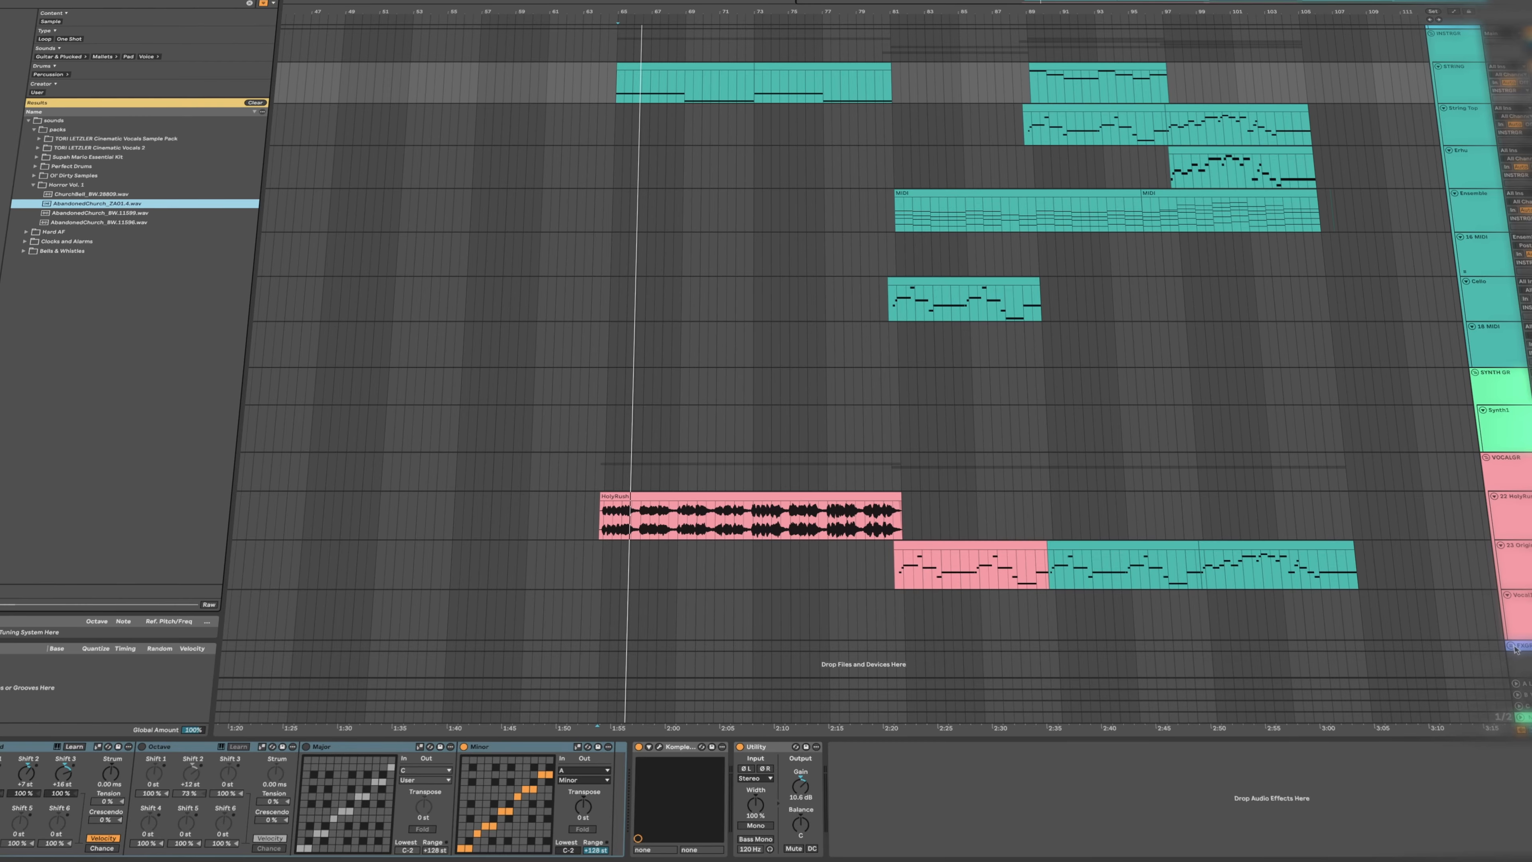
pyautogui.scroll(-3, 1462, 638)
pyautogui.moveTo(623, 598)
pyautogui.mouseDown()
pyautogui.moveTo(635, 619)
pyautogui.moveTo(615, 619)
pyautogui.mouseUp()
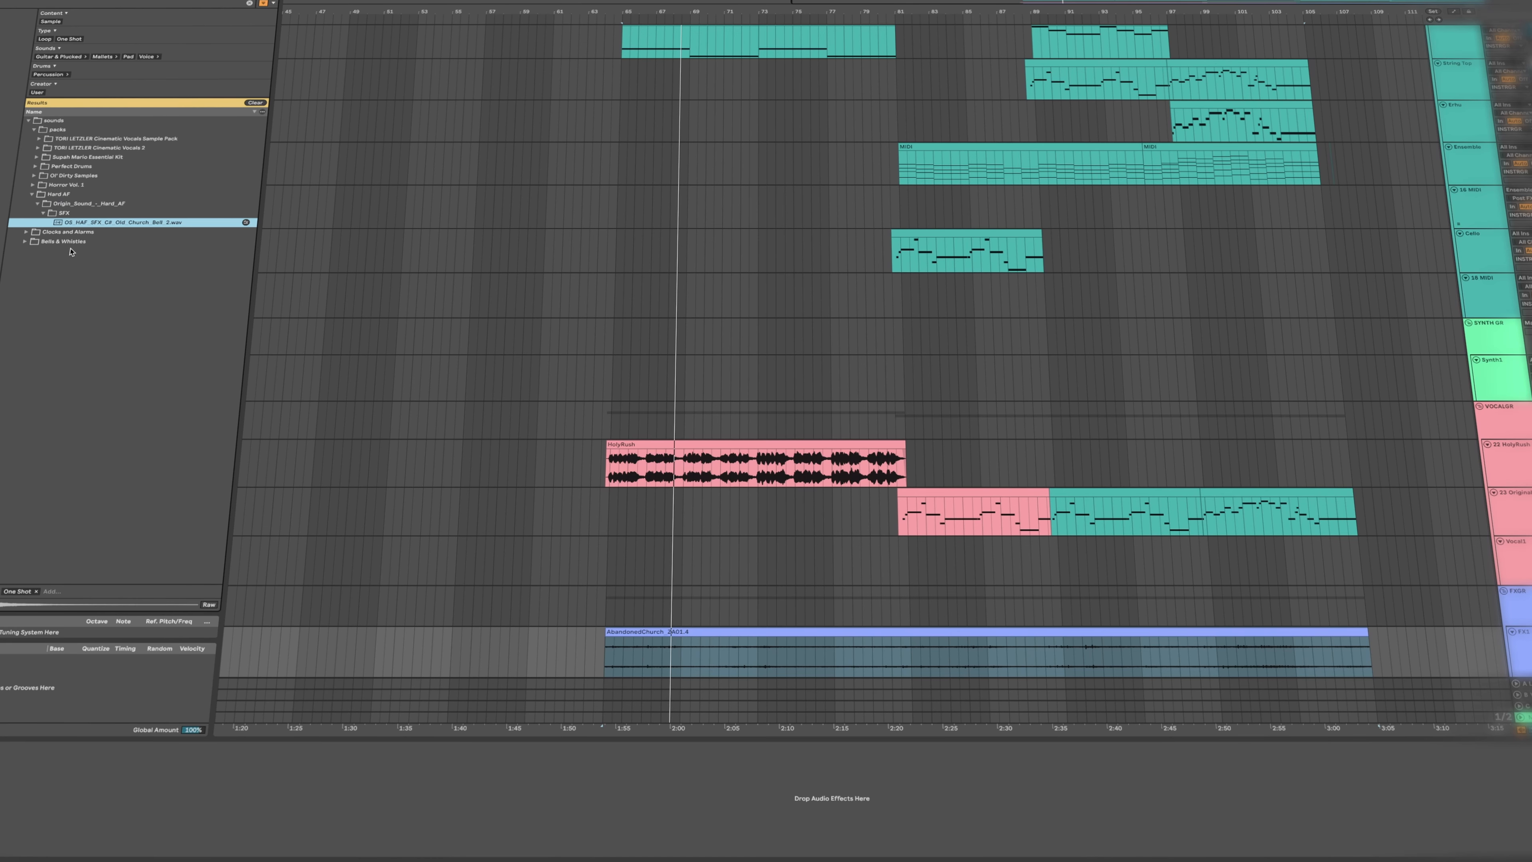
# Add the Bells & Whistles church bell sample on a track below AbandonedChurch and give it a reversed lead-in.
pyautogui.press('Down')
pyautogui.press('Down')
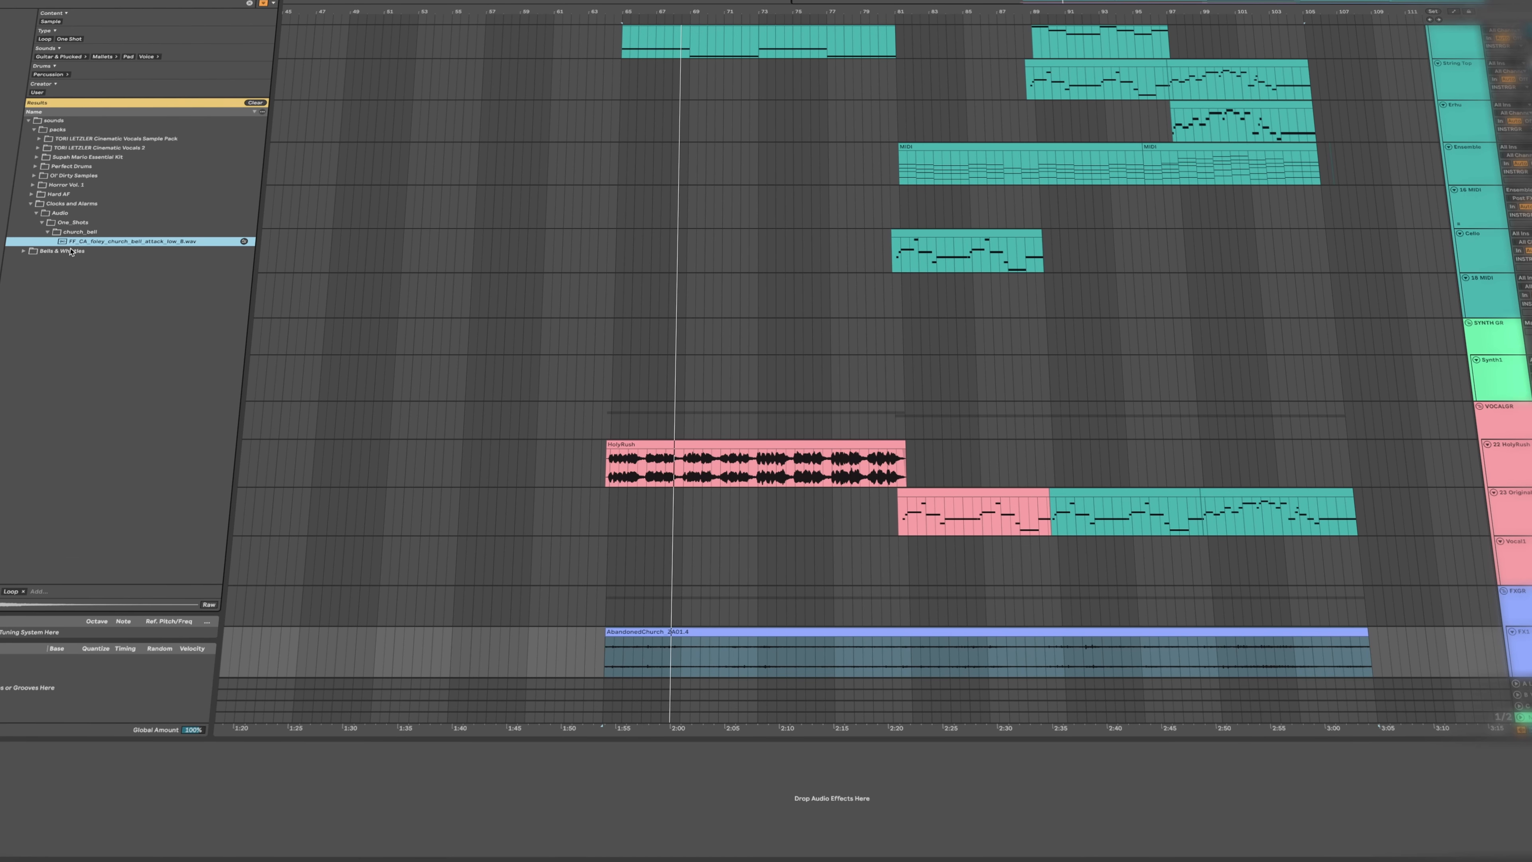
pyautogui.press('Down')
pyautogui.press('Down')
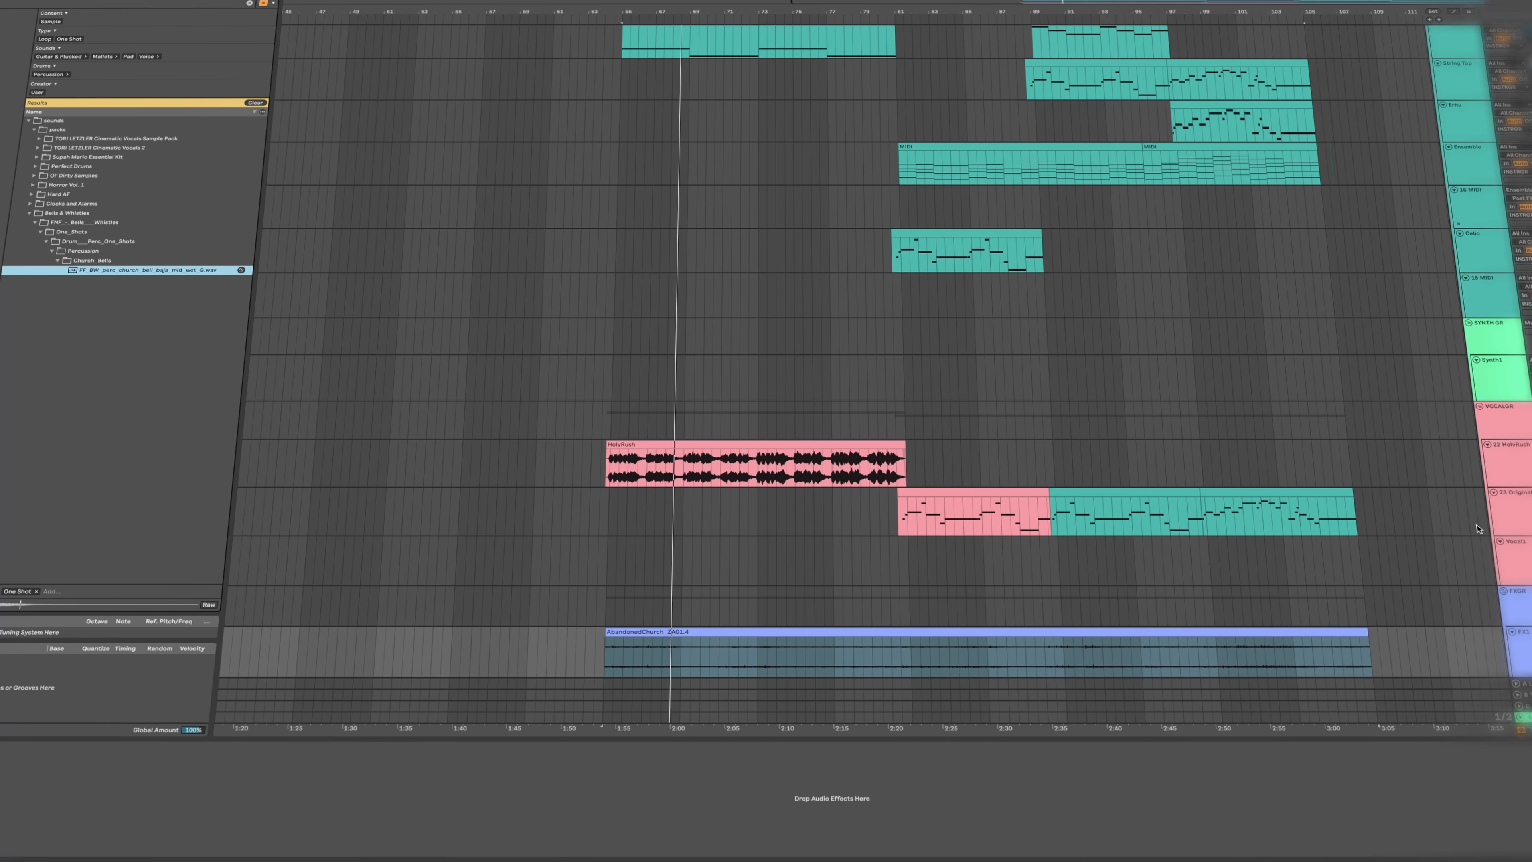
pyautogui.press('Return')
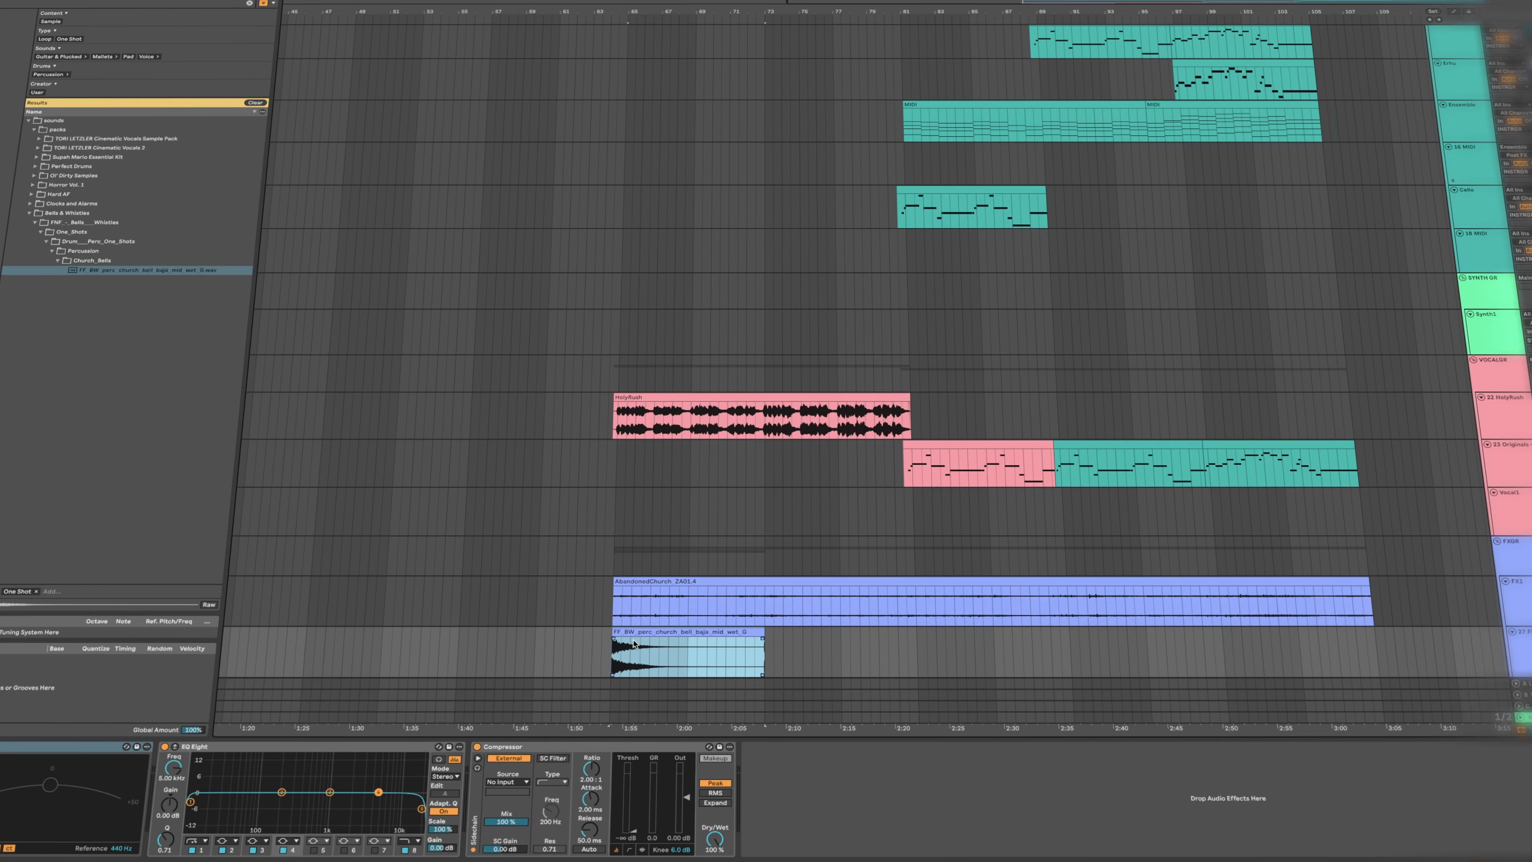
pyautogui.doubleClick(635, 631)
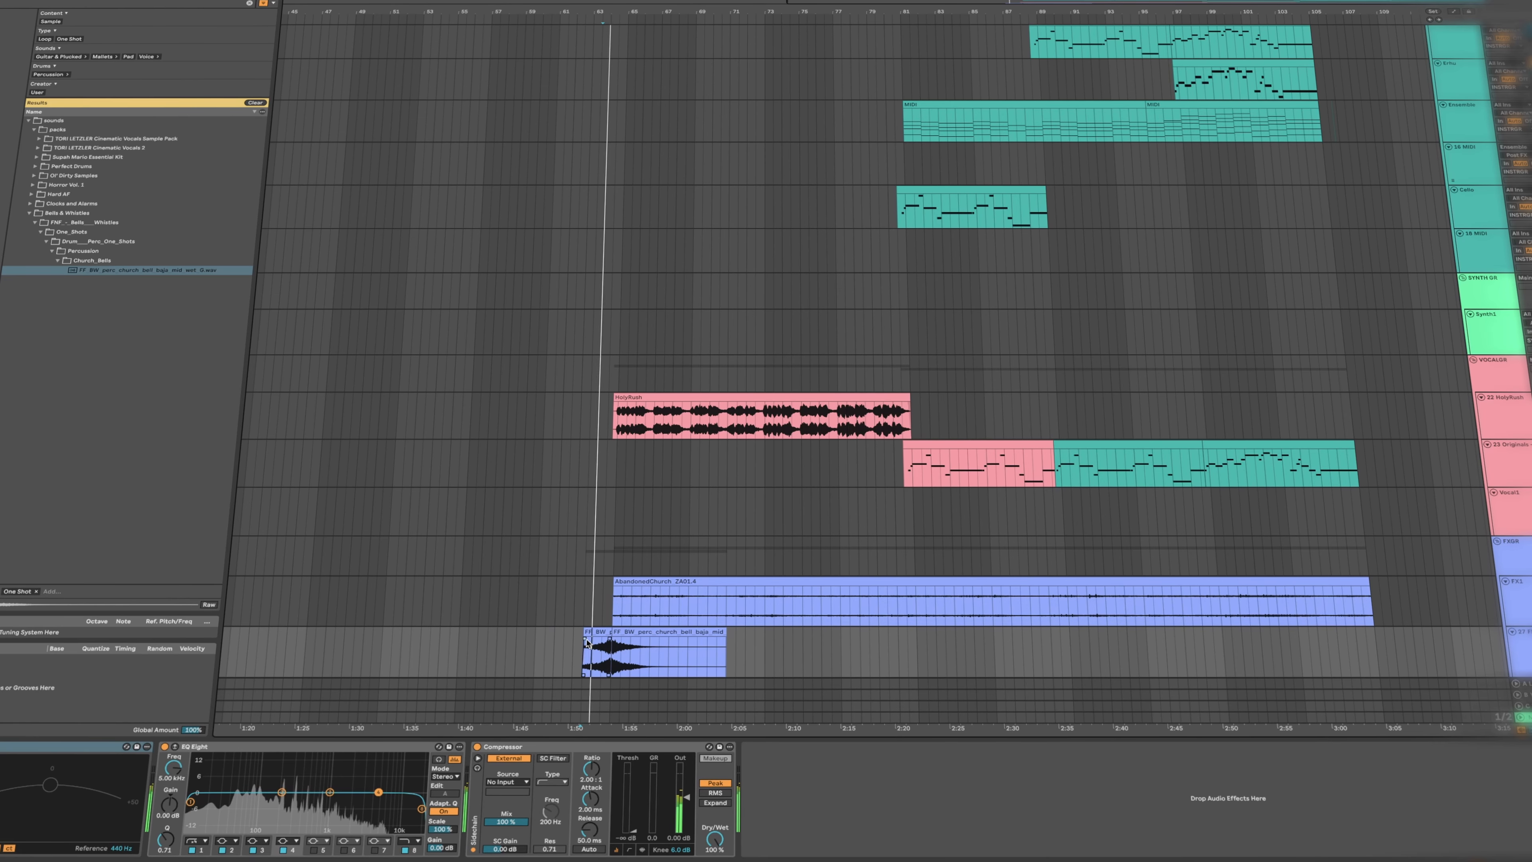
pyautogui.moveTo(585, 638)
pyautogui.mouseDown()
pyautogui.moveTo(608, 639)
pyautogui.moveTo(598, 659)
pyautogui.mouseUp()
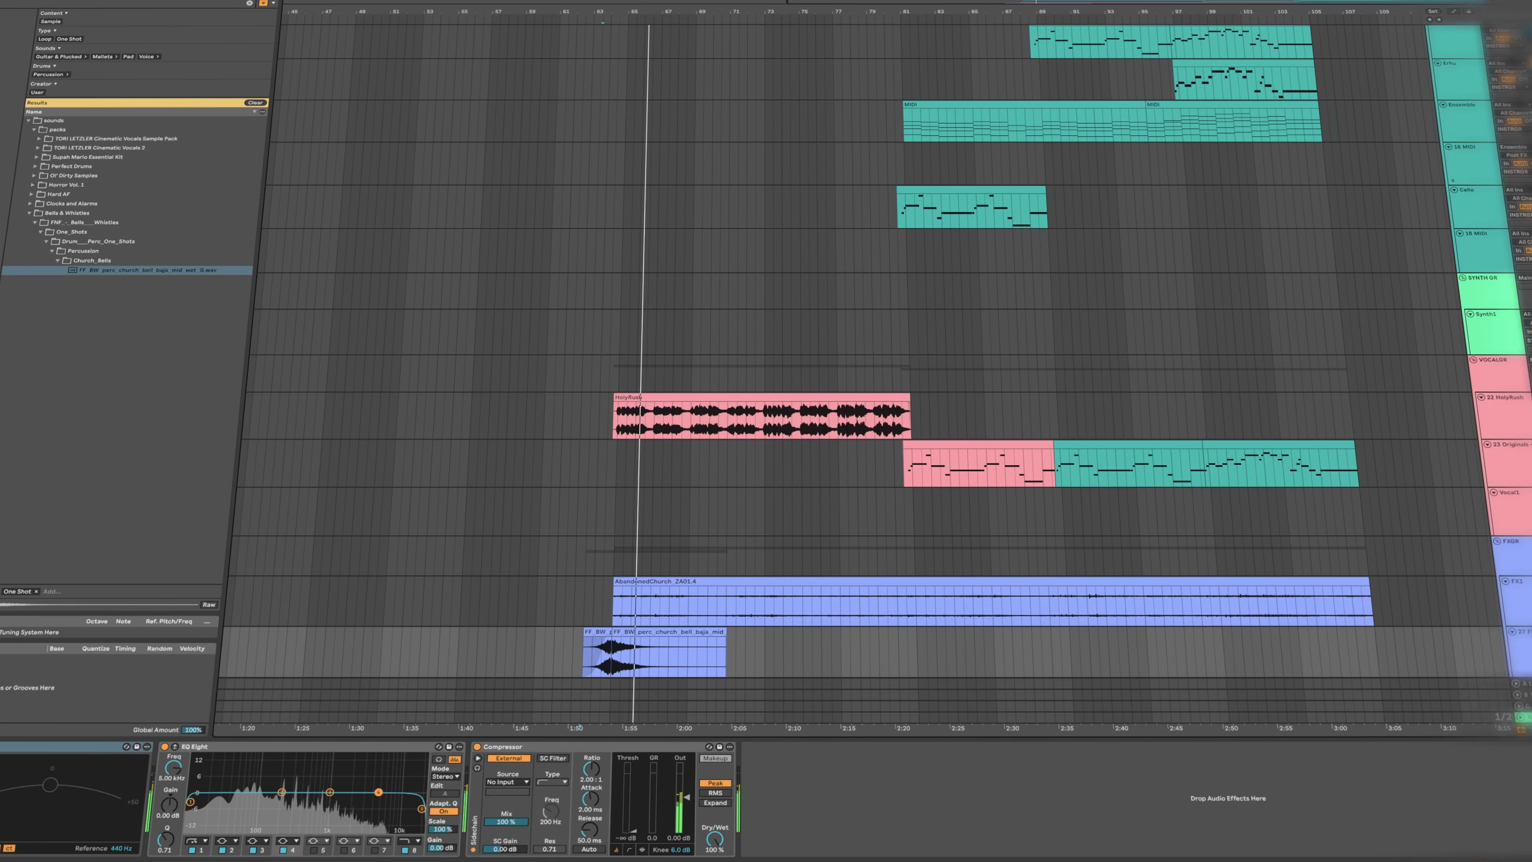
# Transpose both early STRINGS clips upward, with A2 and F2 in the first, and set the track's Utility gain to 5 dB.
pyautogui.scroll(5, 735, 420)
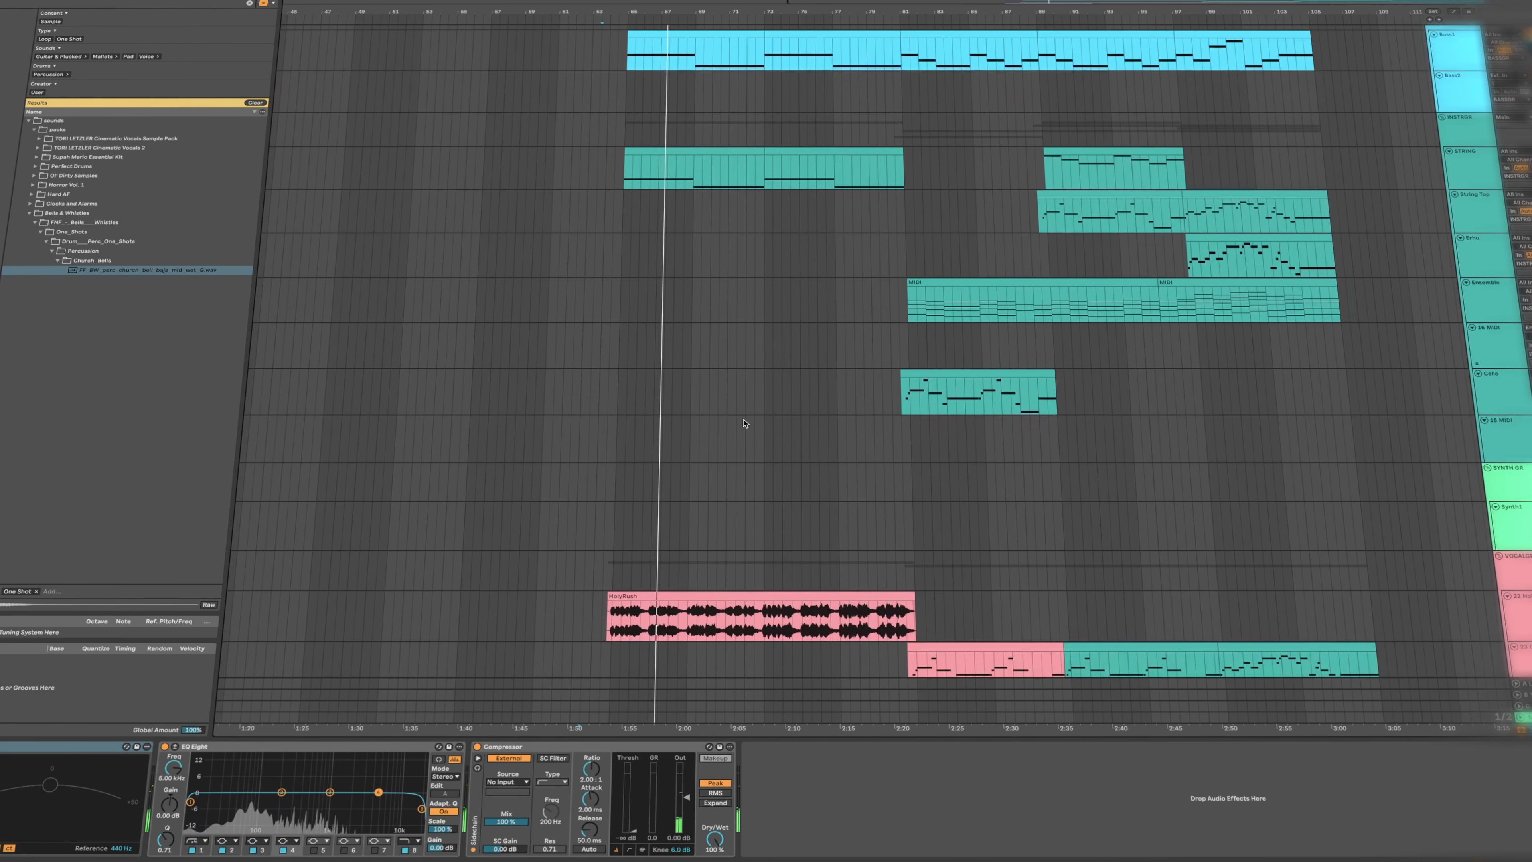
pyautogui.click(706, 129)
pyautogui.click(701, 148)
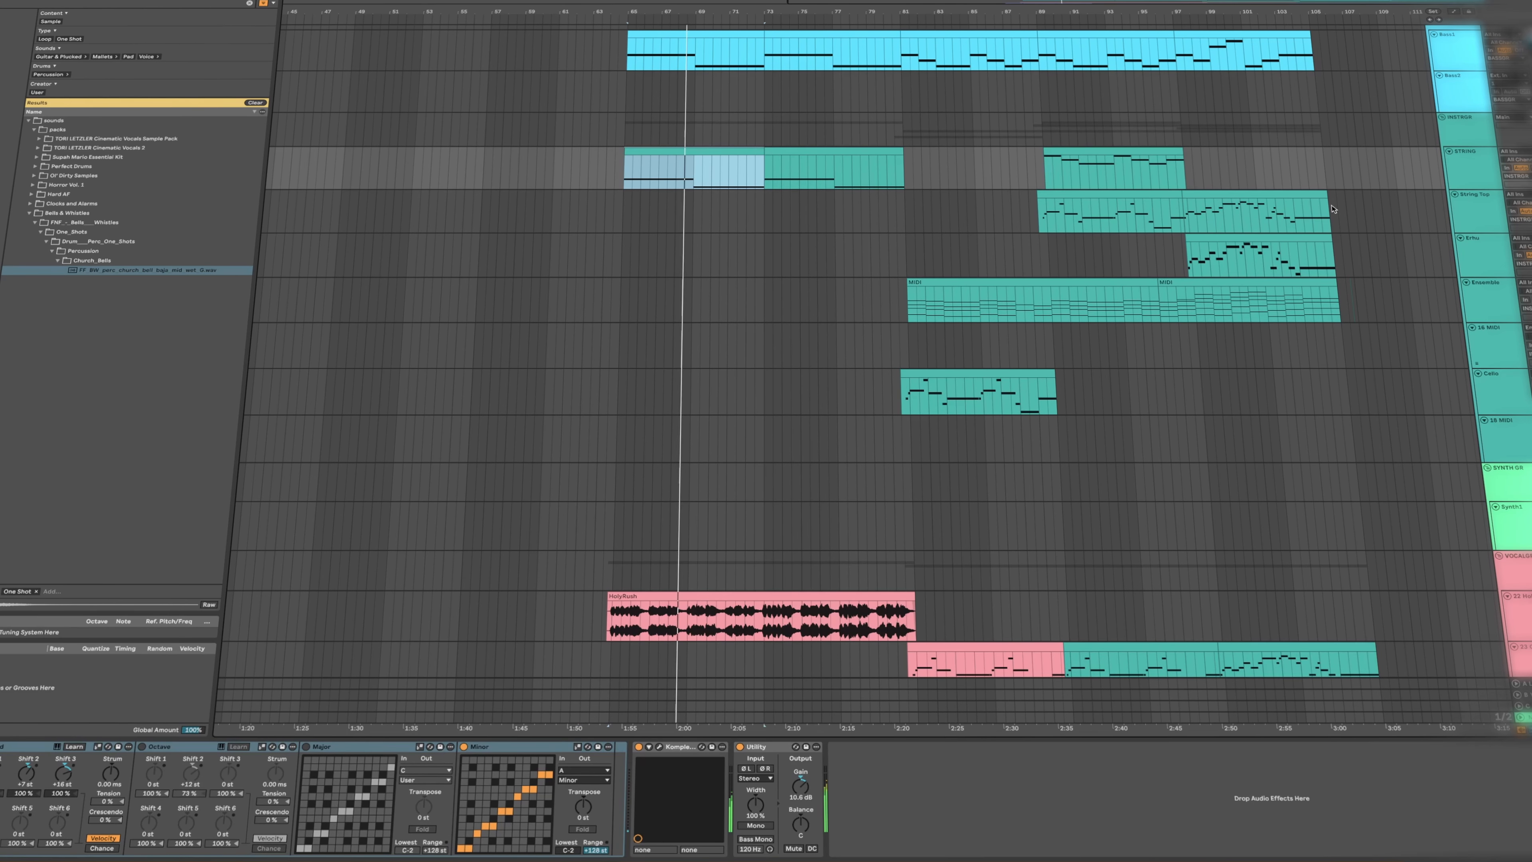
pyautogui.doubleClick(709, 148)
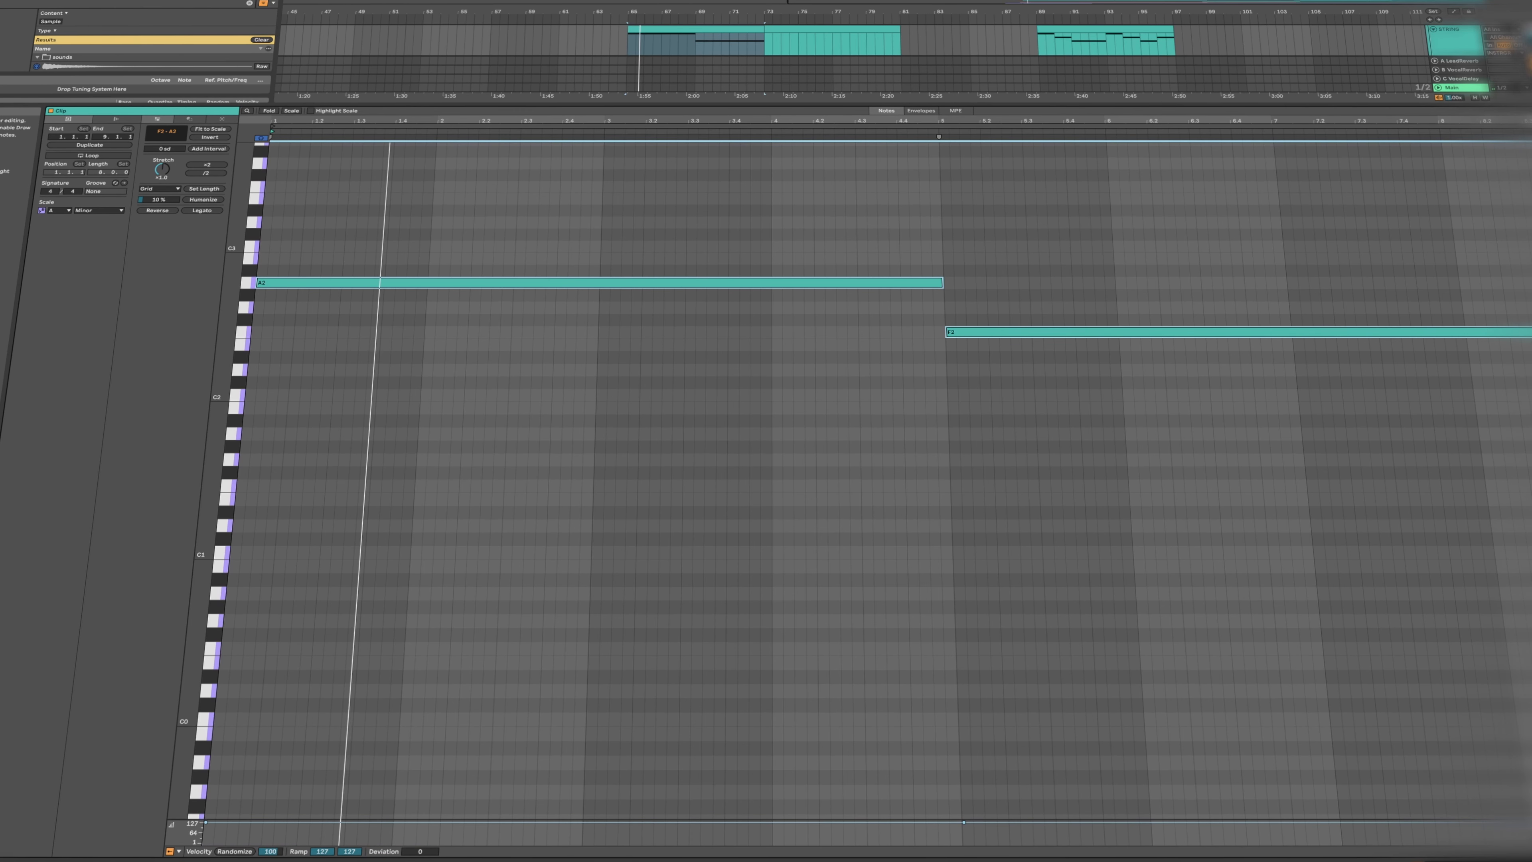
pyautogui.hotkey('shift', 'Tab')
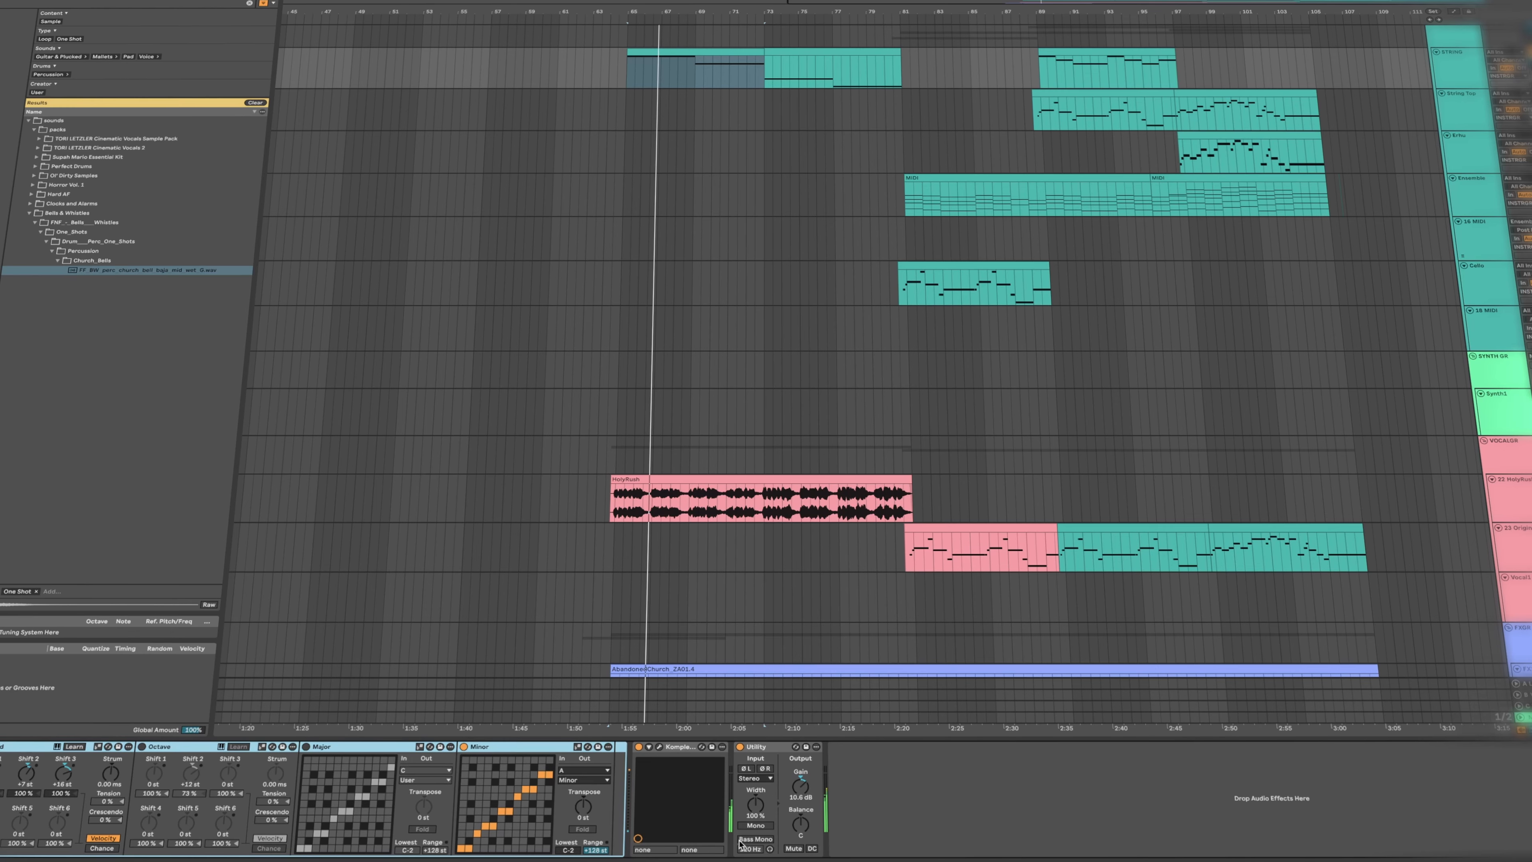
pyautogui.click(779, 53)
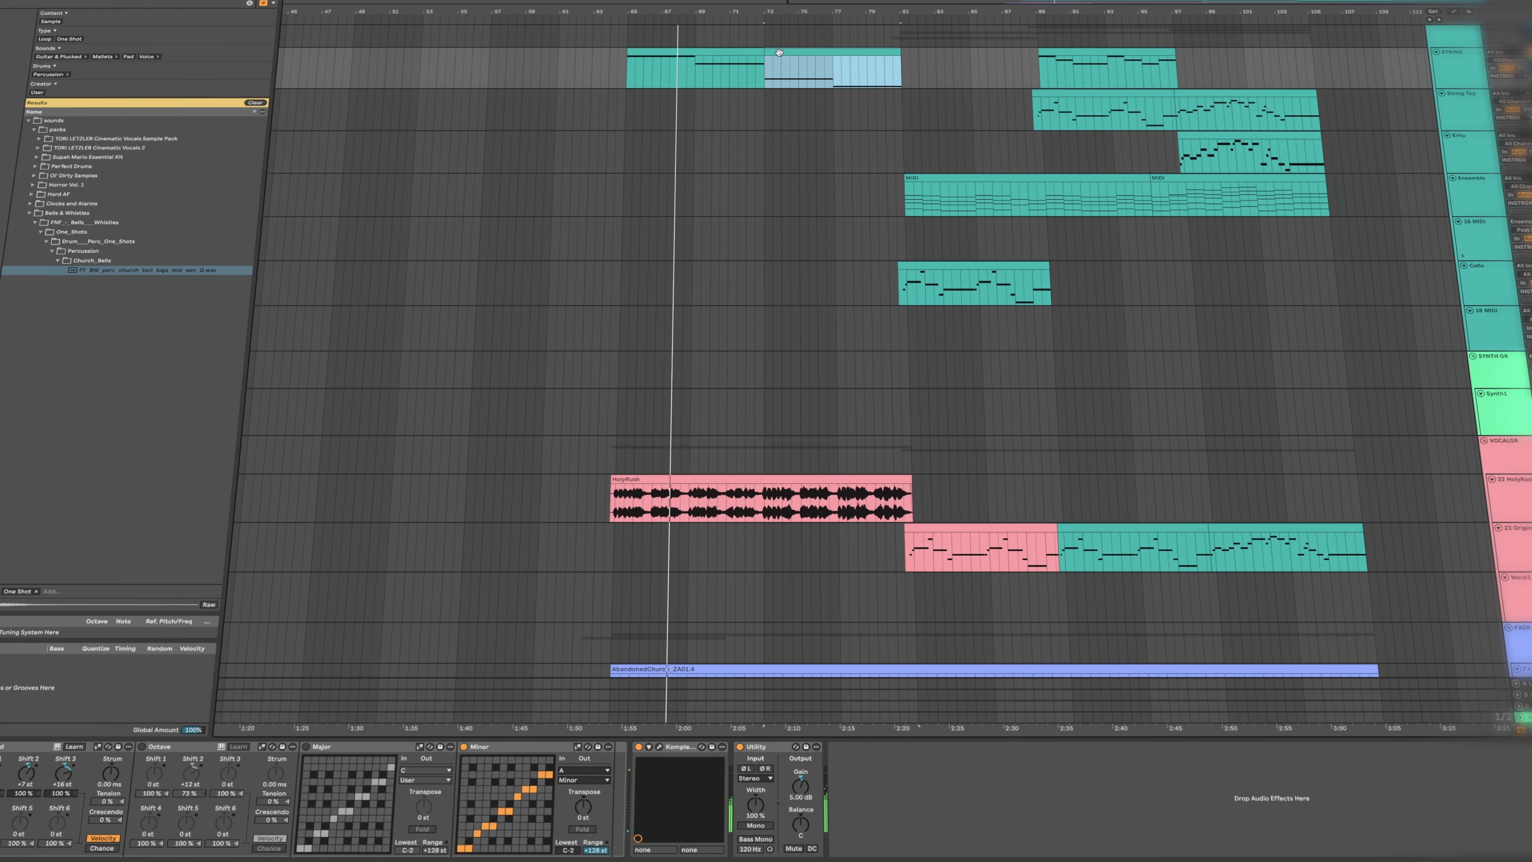
pyautogui.doubleClick(778, 53)
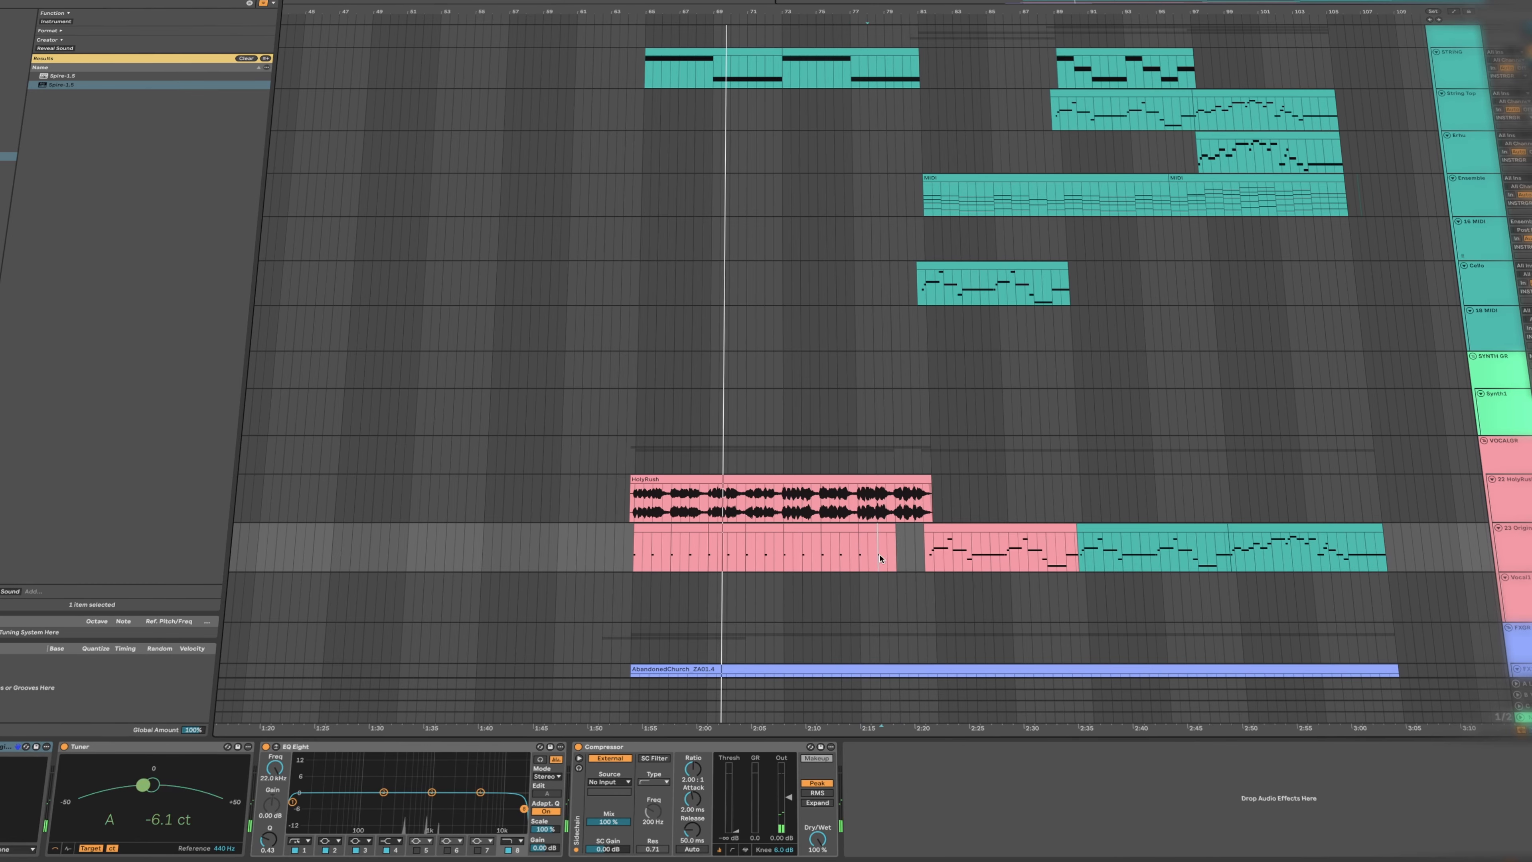
# Paste another copy of the single-note clip to fill the gap on the MIDI track below HolyRush, and play it.
pyautogui.click(912, 567)
pyautogui.press('super+v')
pyautogui.click(912, 567)
pyautogui.press('space')
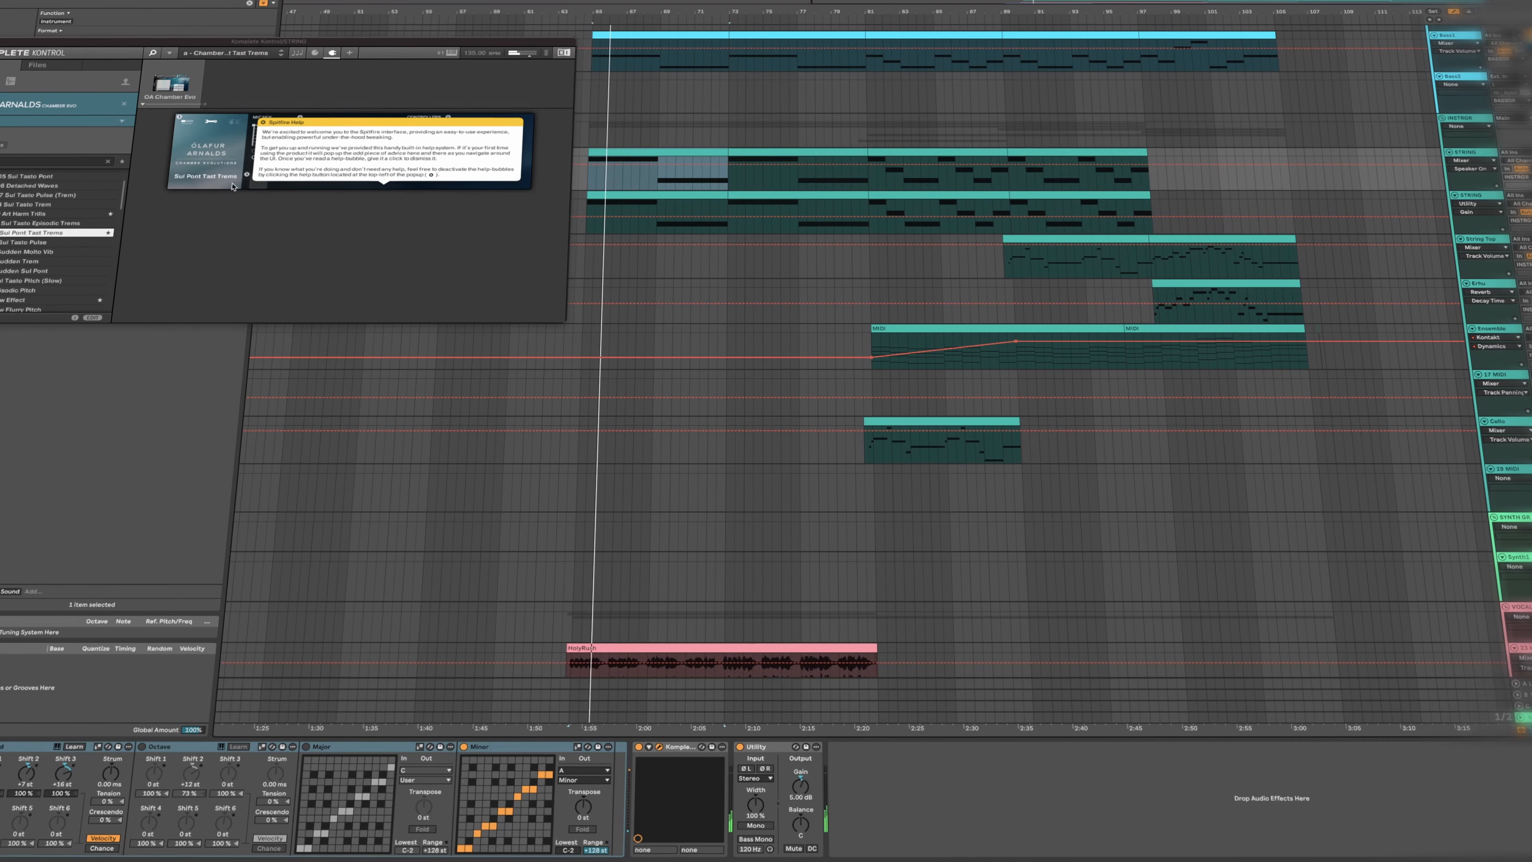
# Close the strings instrument window and copy the church bell clip further along its track.
pyautogui.press('super+w')
pyautogui.scroll(-5, 682, 277)
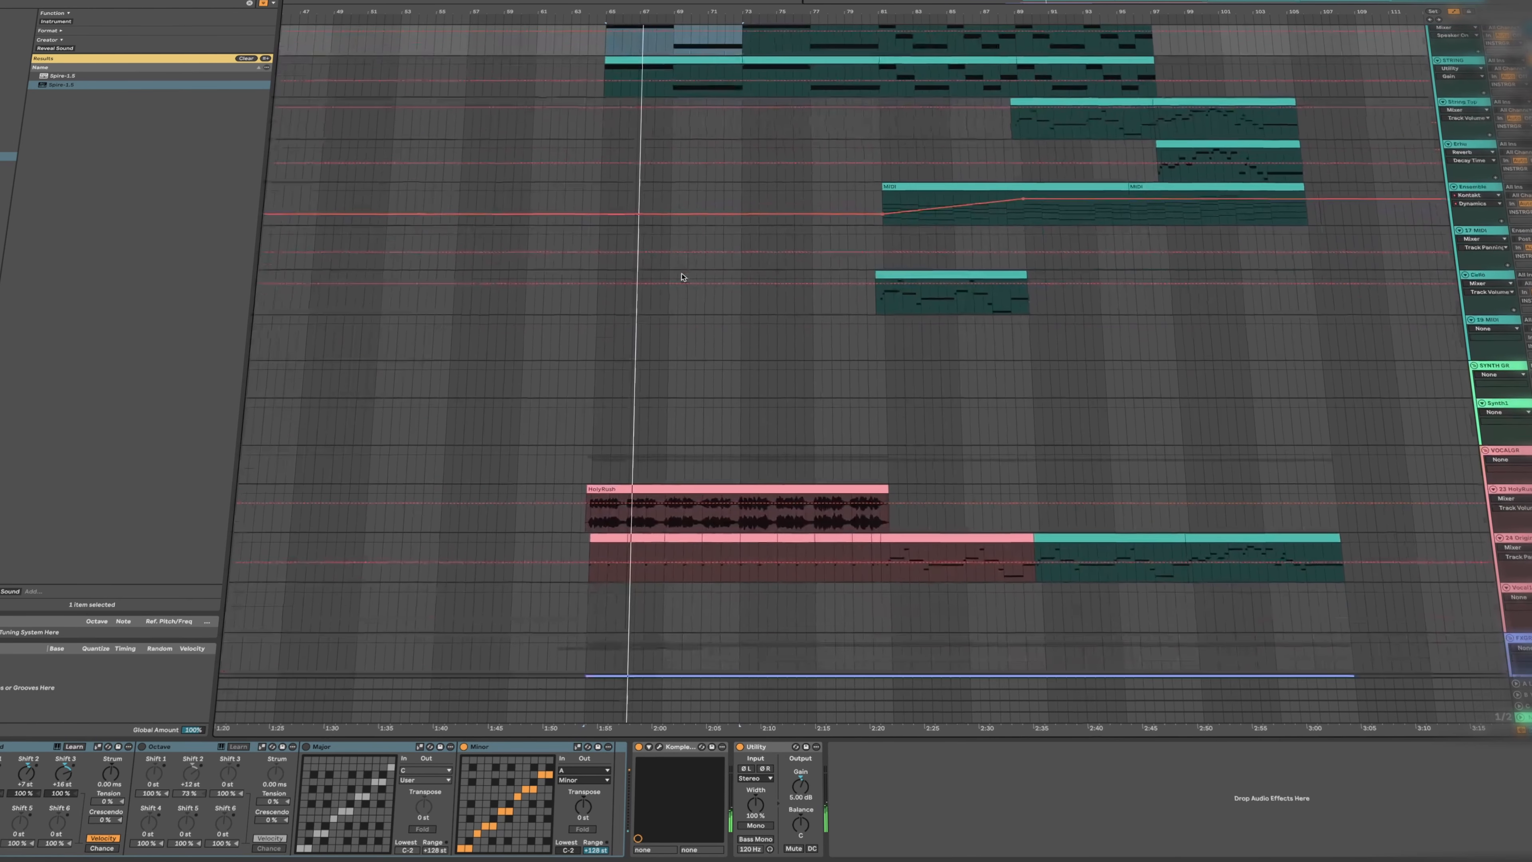
pyautogui.scroll(-3, 682, 277)
pyautogui.moveTo(598, 606); pyautogui.dragTo(920, 612)
pyautogui.moveTo(918, 610); pyautogui.dragTo(909, 610)
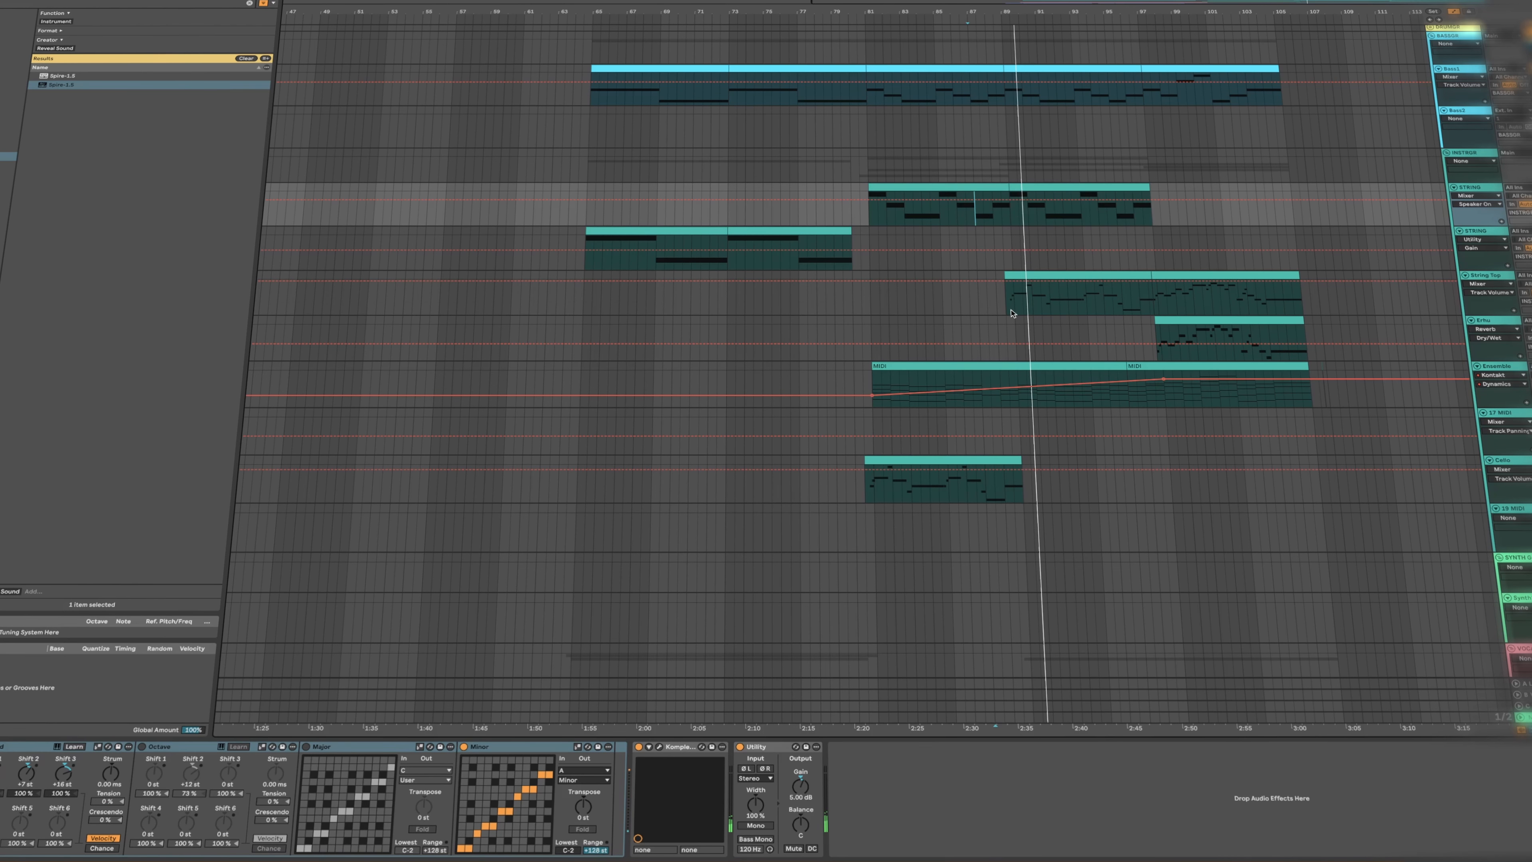
# Paste the Reverb onto the String Top track and set its Dry/Wet to 47%.
pyautogui.click(1012, 312)
pyautogui.scroll(-5, 1004, 314)
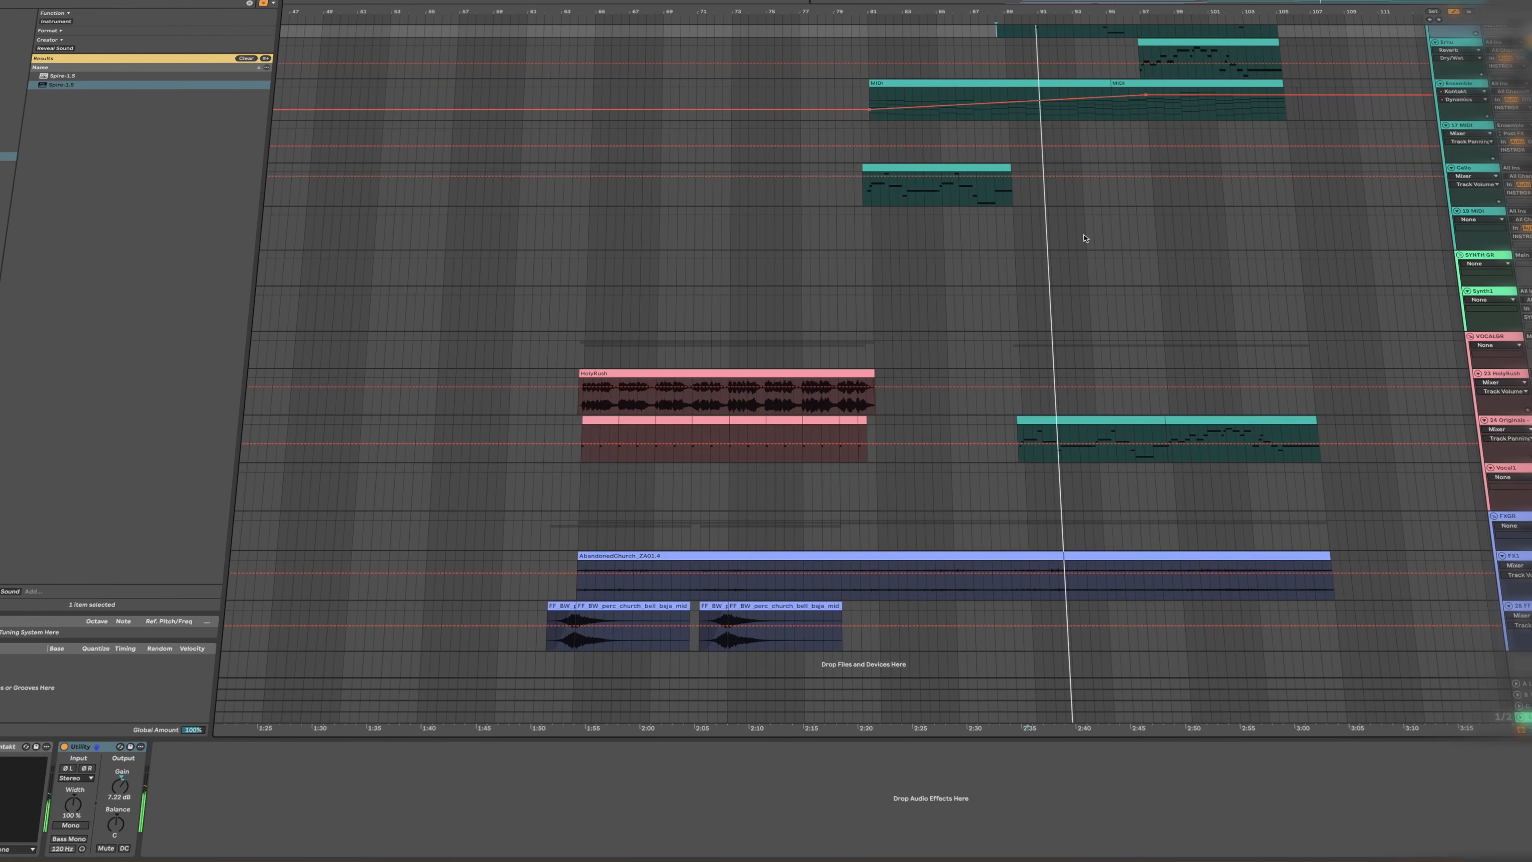
pyautogui.scroll(4, 1084, 238)
pyautogui.press('space')
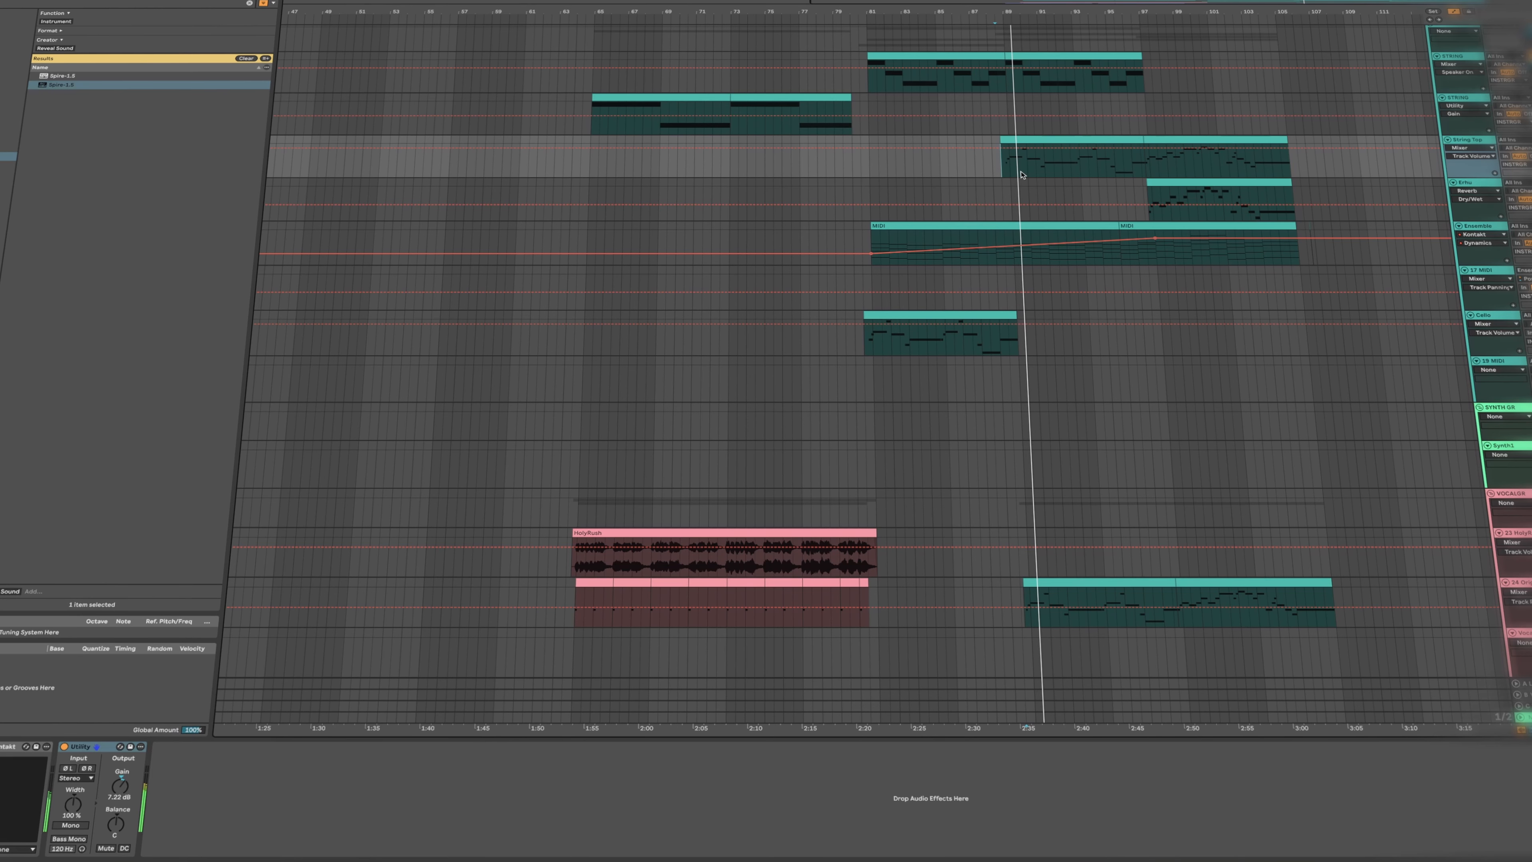
pyautogui.hotkey('ctrl', 'v')
pyautogui.moveTo(454, 838); pyautogui.dragTo(454, 832)
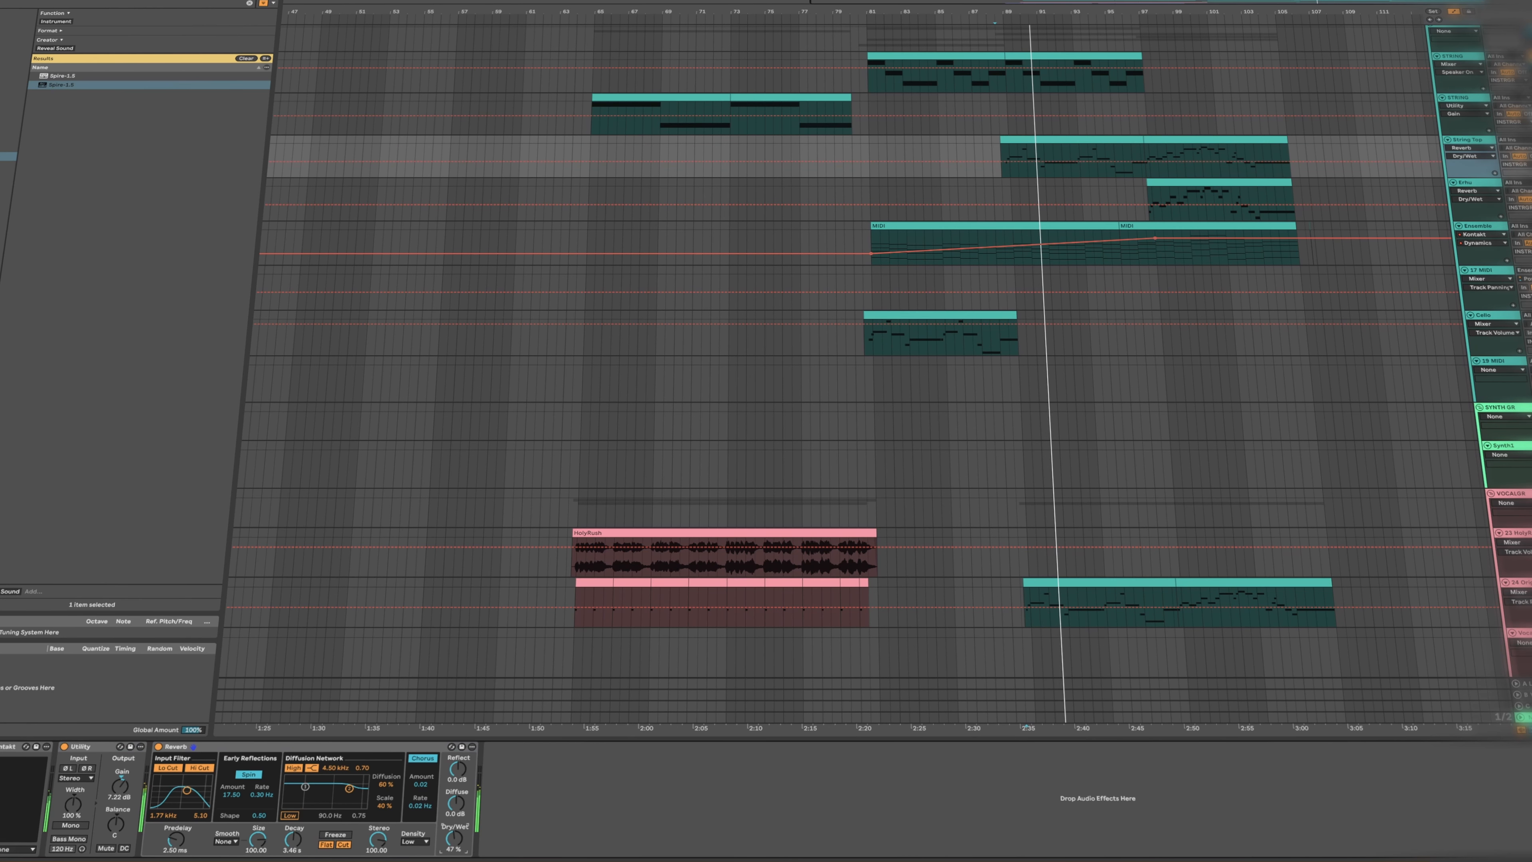
# Copy the second church bell clip further along its track so that its strike lands at bar 89.
pyautogui.scroll(-5, 735, 483)
pyautogui.click(719, 608)
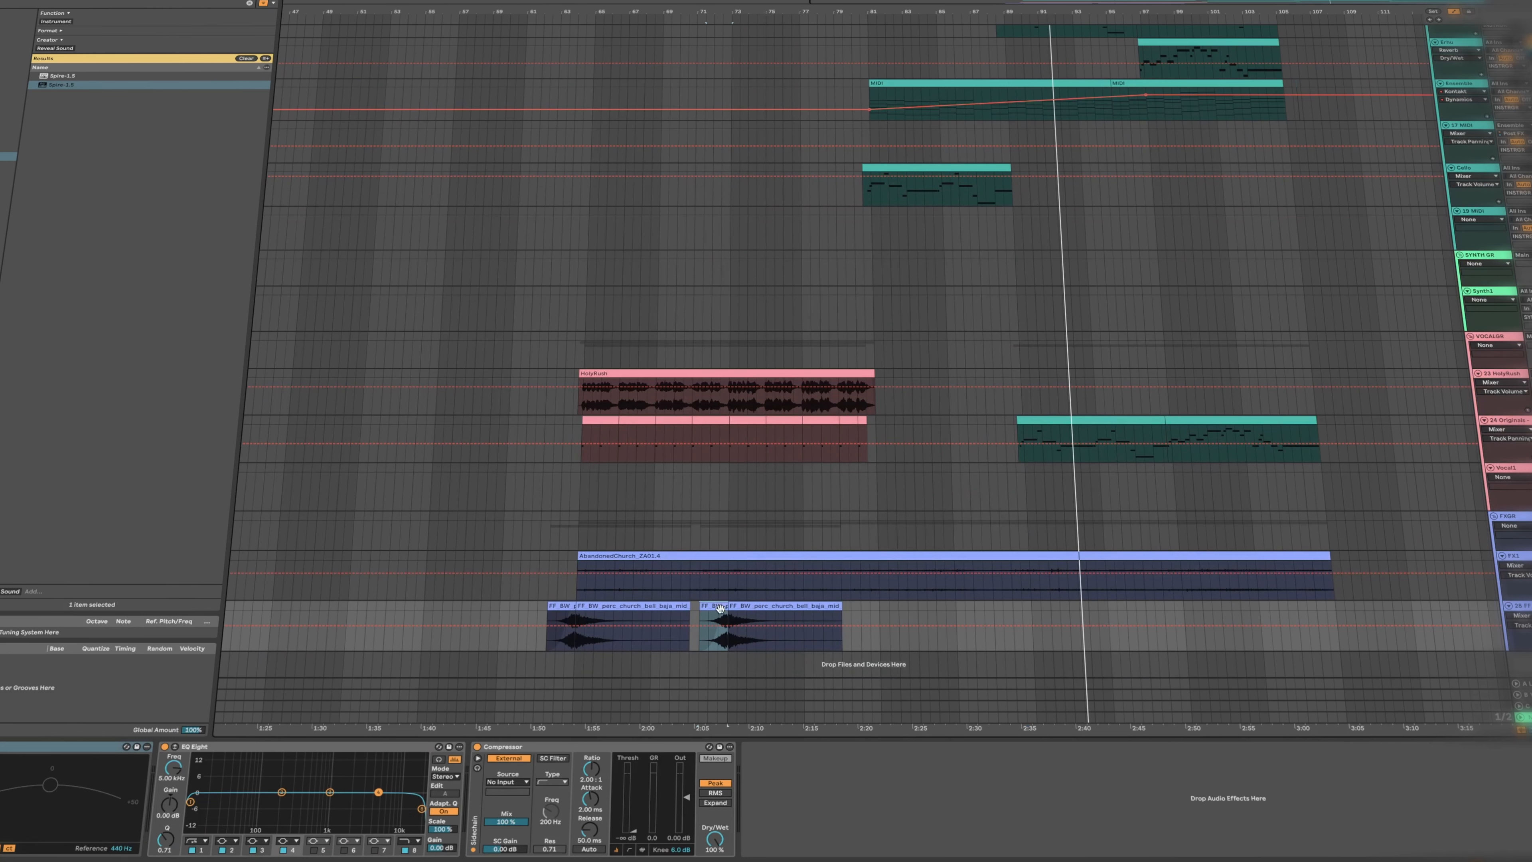
pyautogui.moveTo(719, 608); pyautogui.dragTo(1062, 601)
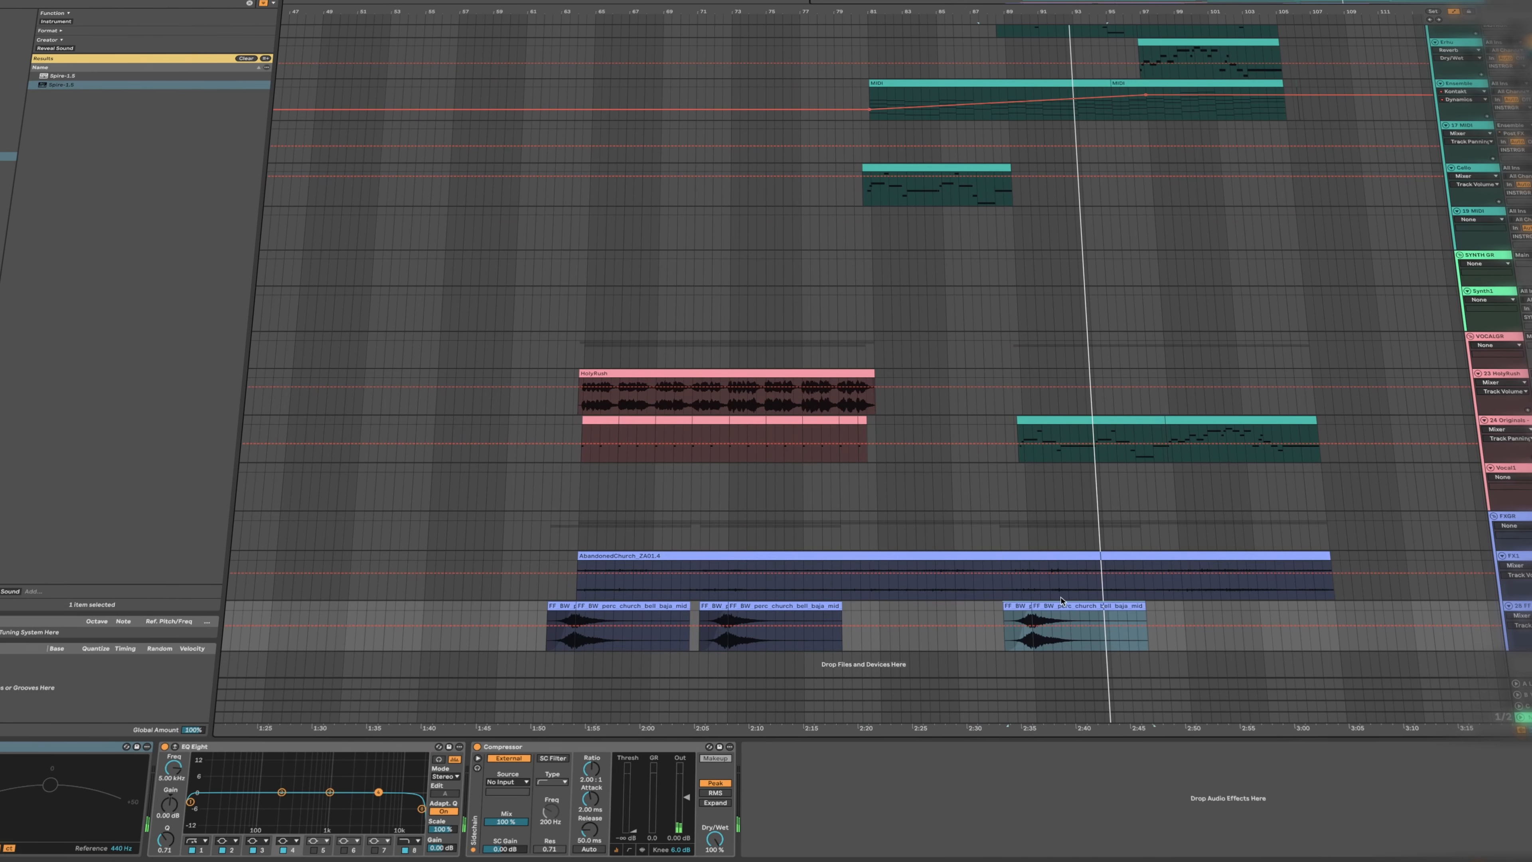
# Apply the vocals group's colour to its tracks and clips, and reduce the height of the MIDI track below HolyRush.
pyautogui.click(1036, 421)
pyautogui.rightClick(1497, 337)
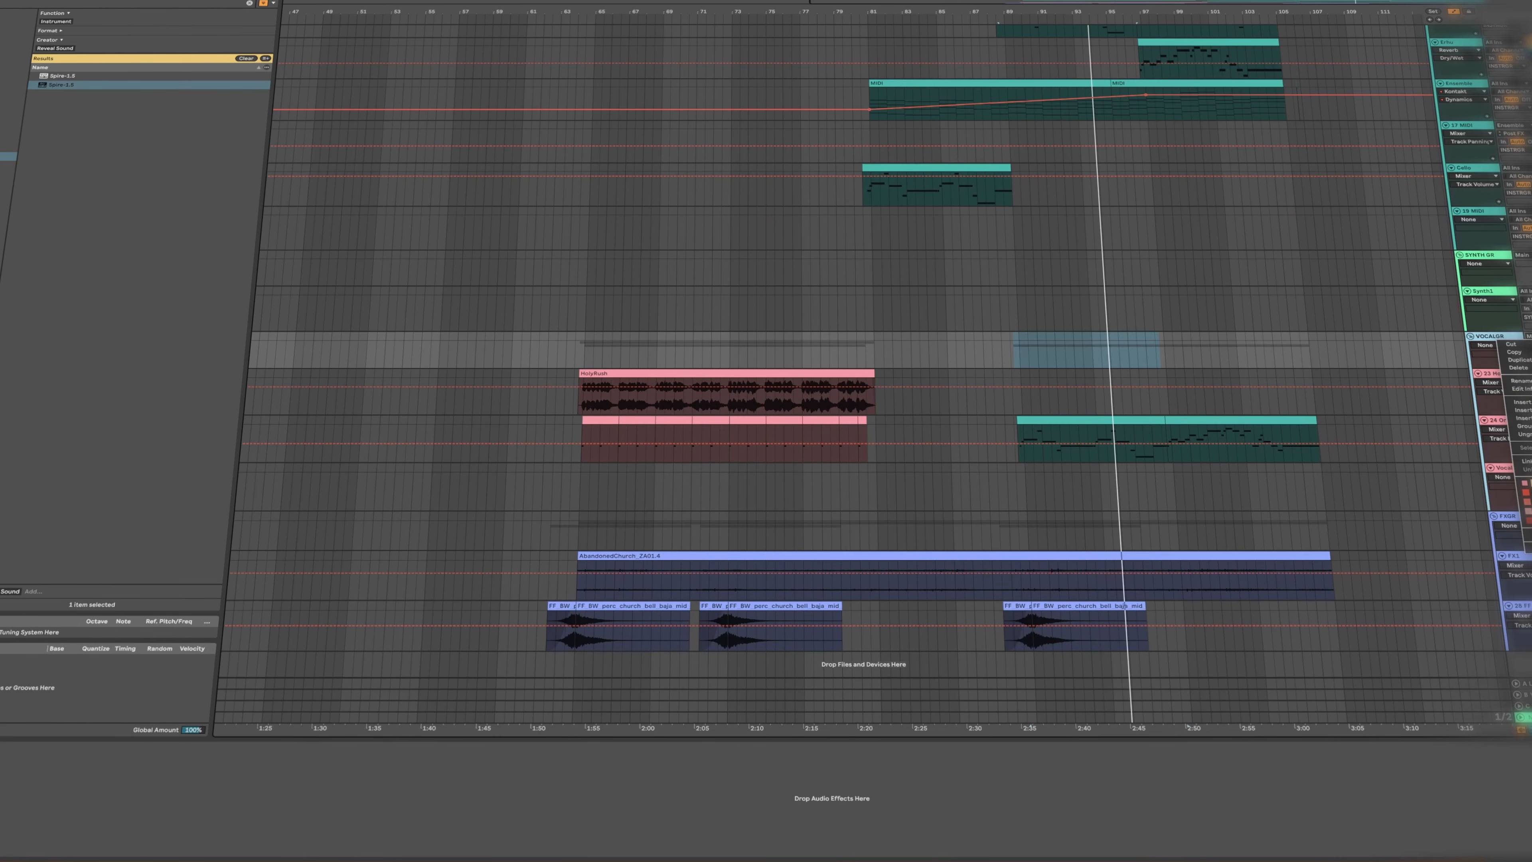
pyautogui.click(1530, 536)
pyautogui.moveTo(1520, 462); pyautogui.dragTo(1520, 444)
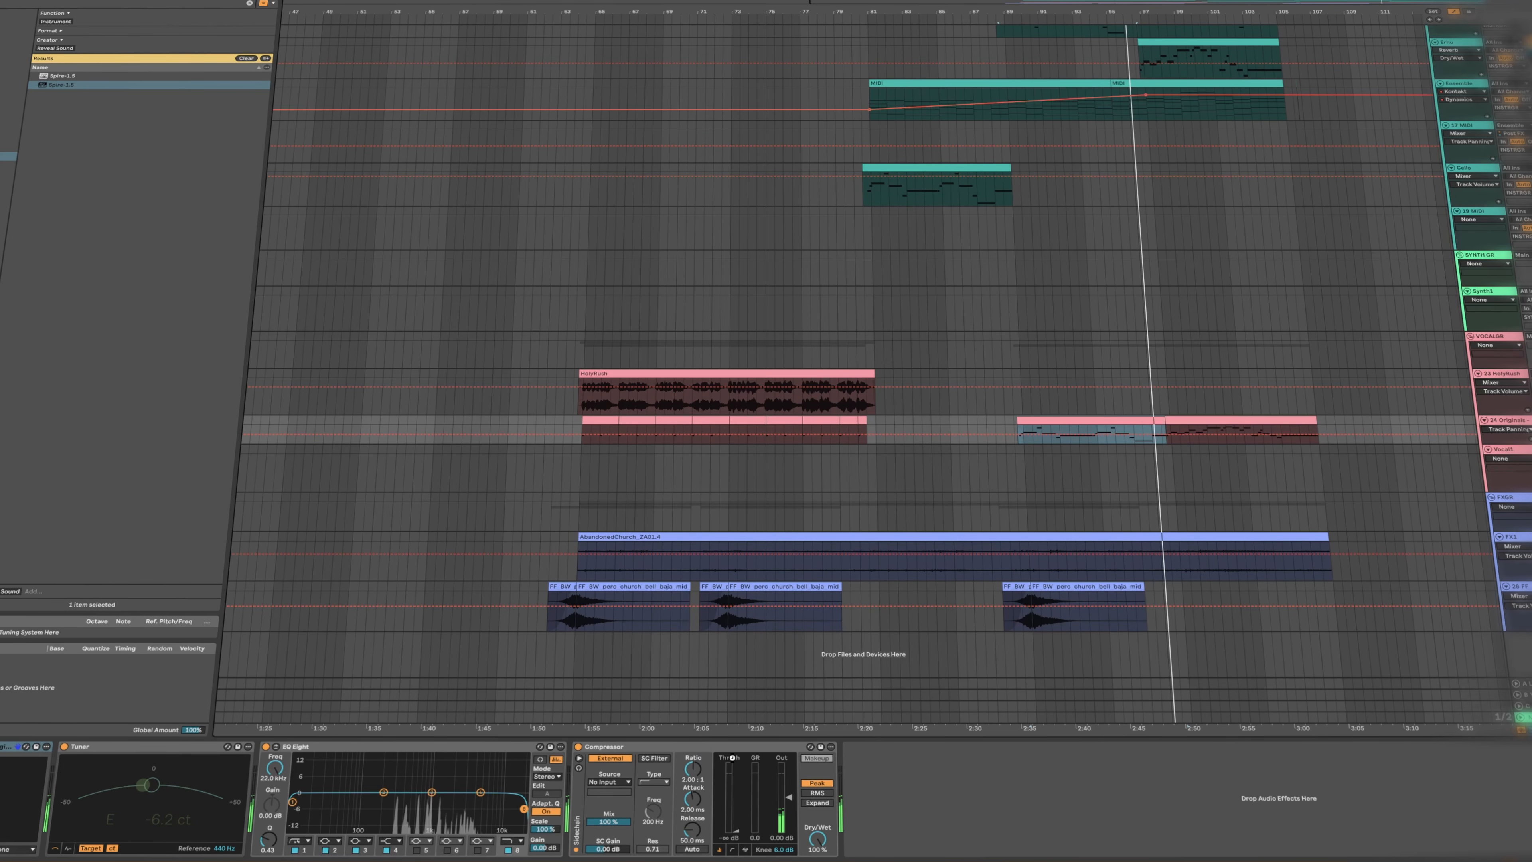
# Set the Utility gain on the MIDI track below HolyRush to 2.22 dB and lower the Erhu track's volume.
pyautogui.moveTo(909, 786)
pyautogui.mouseDown()
pyautogui.moveTo(910, 766)
pyautogui.moveTo(910, 778)
pyautogui.mouseUp()
pyautogui.scroll(5, 1025, 483)
pyautogui.click(1530, 237)
pyautogui.moveTo(1530, 244); pyautogui.dragTo(1530, 255)
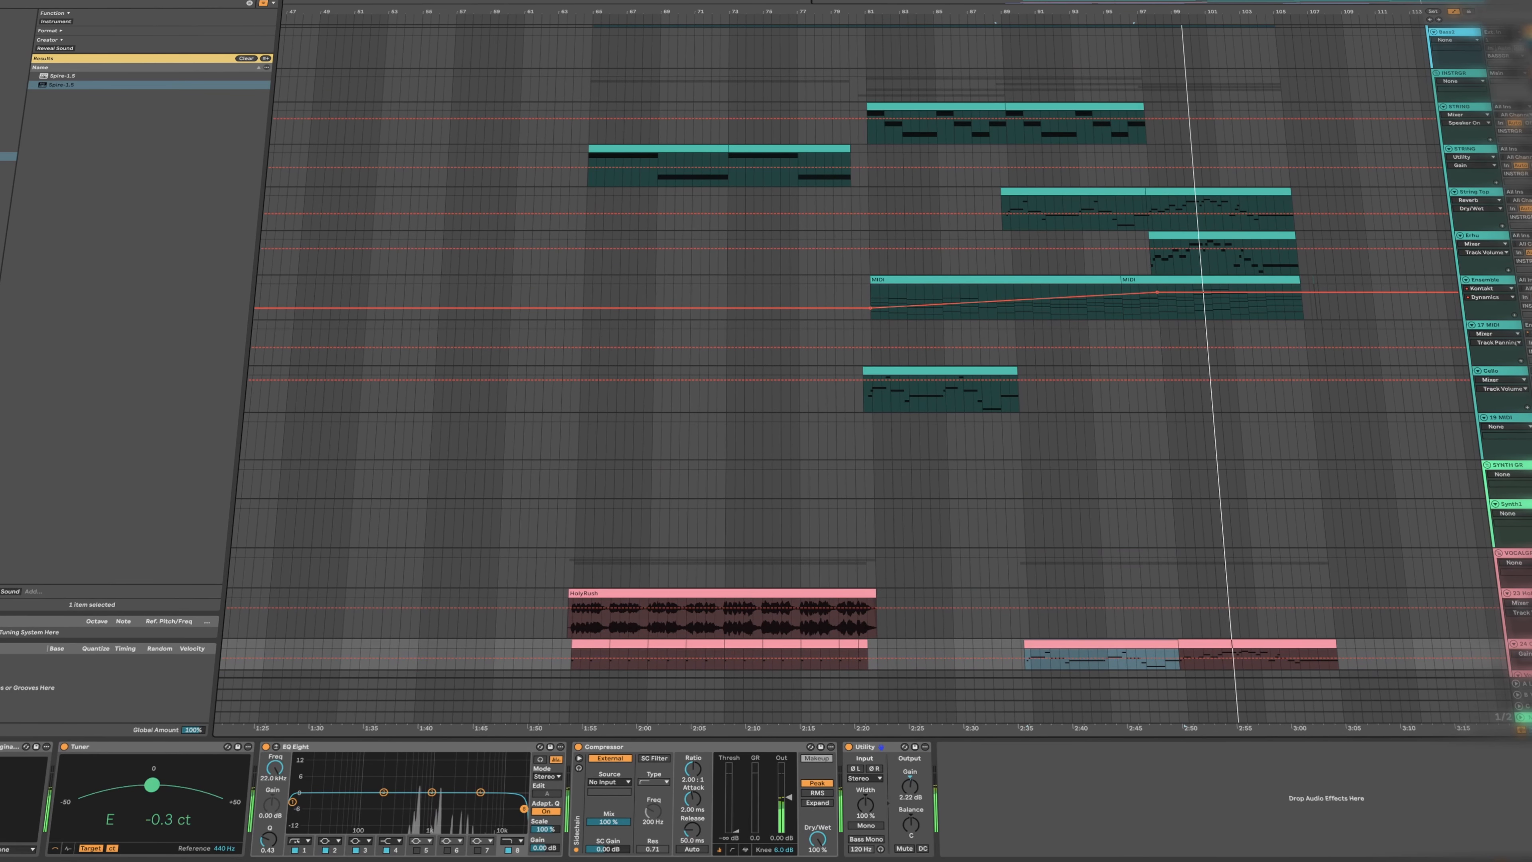
# Copy the melody clip from bars 89 to 97 onto the Erhu track before its existing clip, and play it.
pyautogui.hotkey('ctrl', 'c')
pyautogui.click(1004, 257)
pyautogui.hotkey('ctrl', 'v')
pyautogui.press('space')
pyautogui.press('space')
pyautogui.scroll(-5, 879, 493)
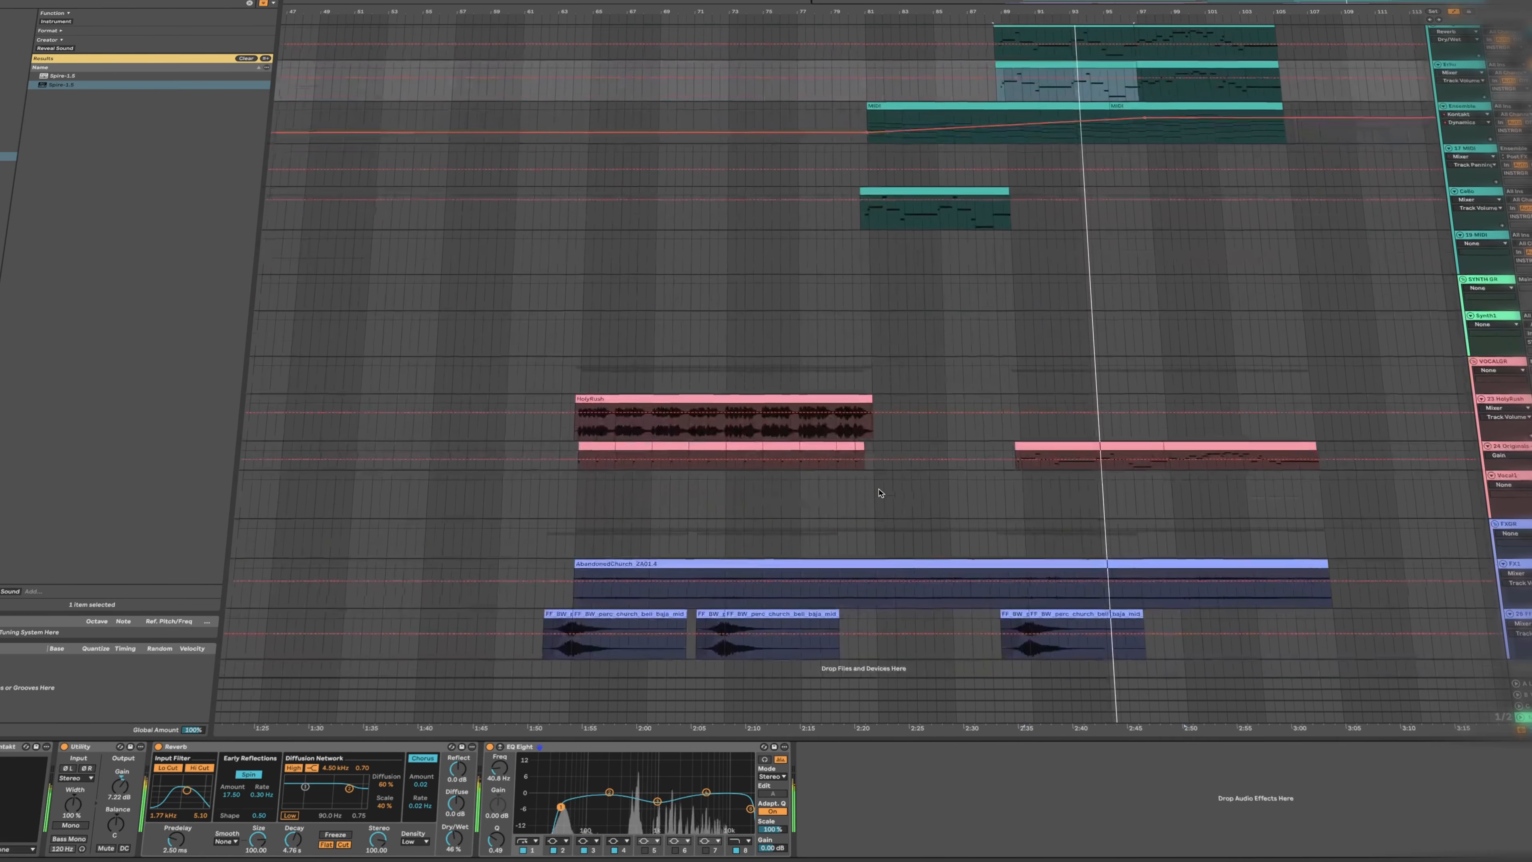
pyautogui.scroll(8, 879, 492)
pyautogui.scroll(-6, 1066, 280)
pyautogui.scroll(2, 1063, 280)
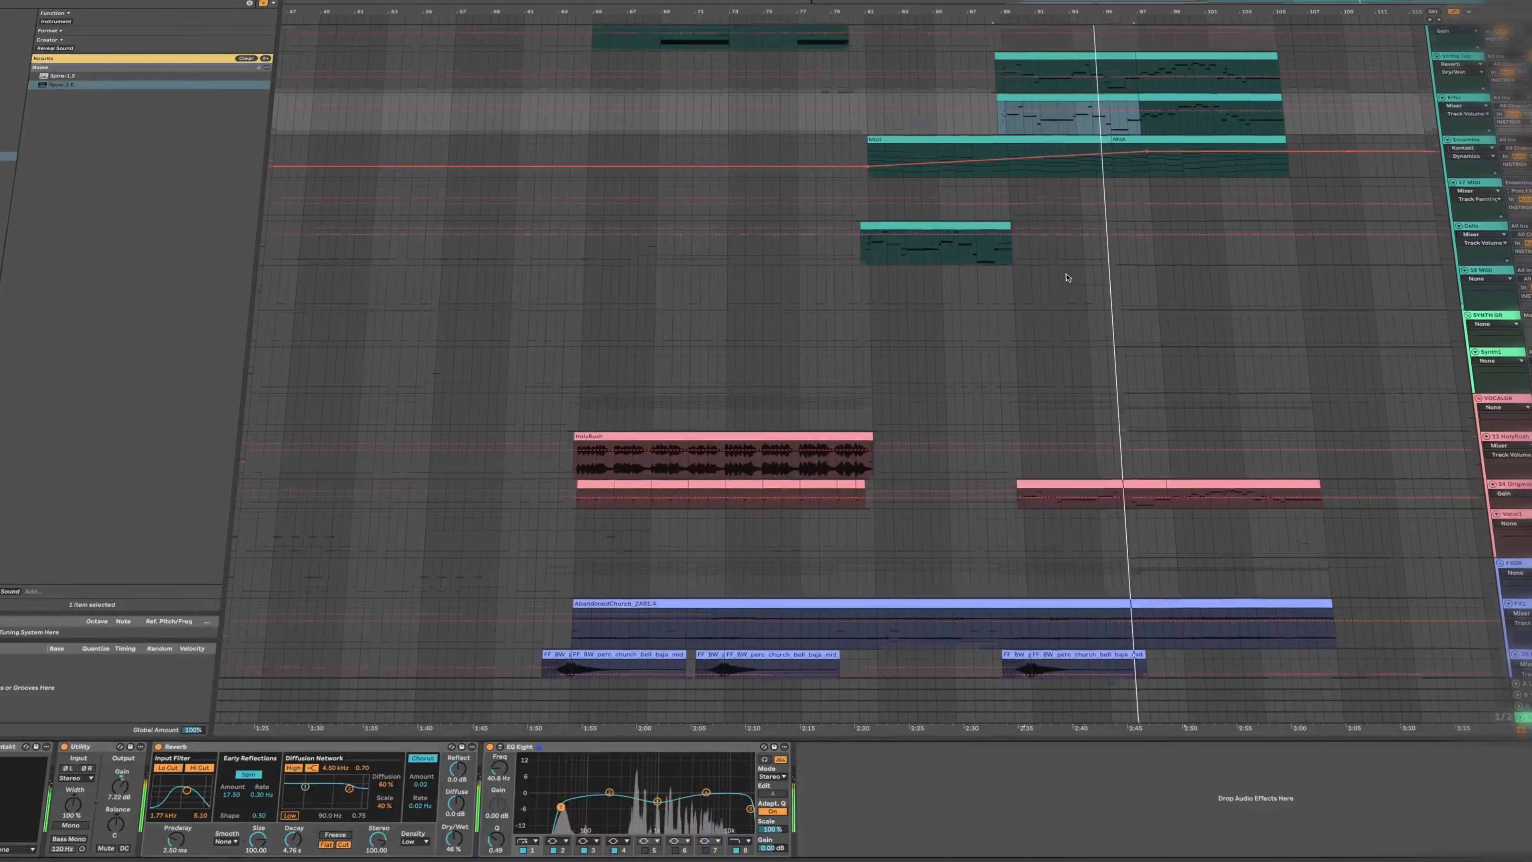
# Check the second string chord clip and the dynamics automation on the Ensemble track during playback.
pyautogui.scroll(4, 1157, 119)
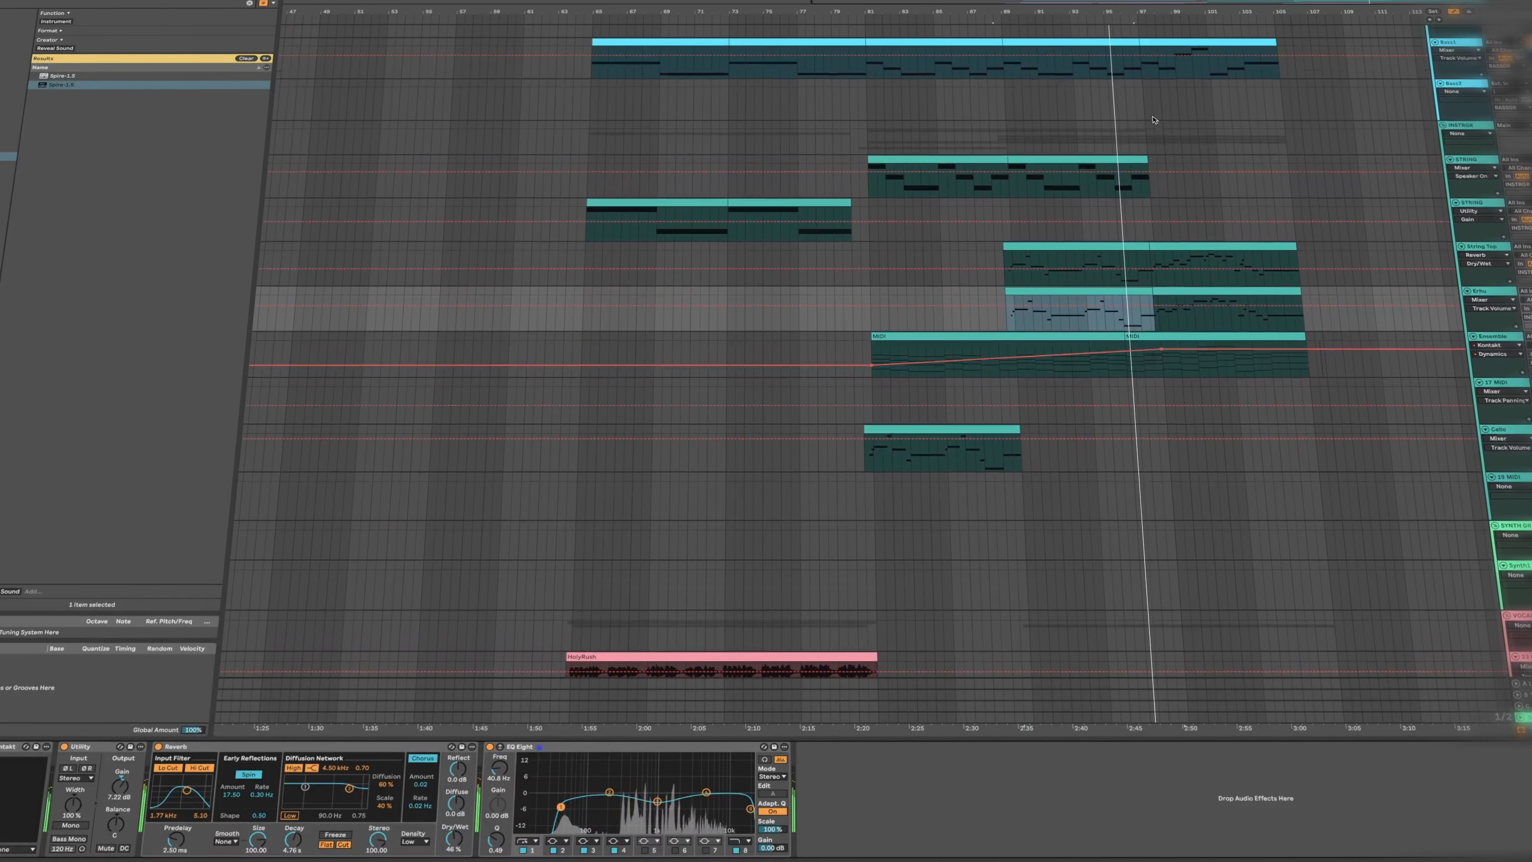
pyautogui.click(1096, 159)
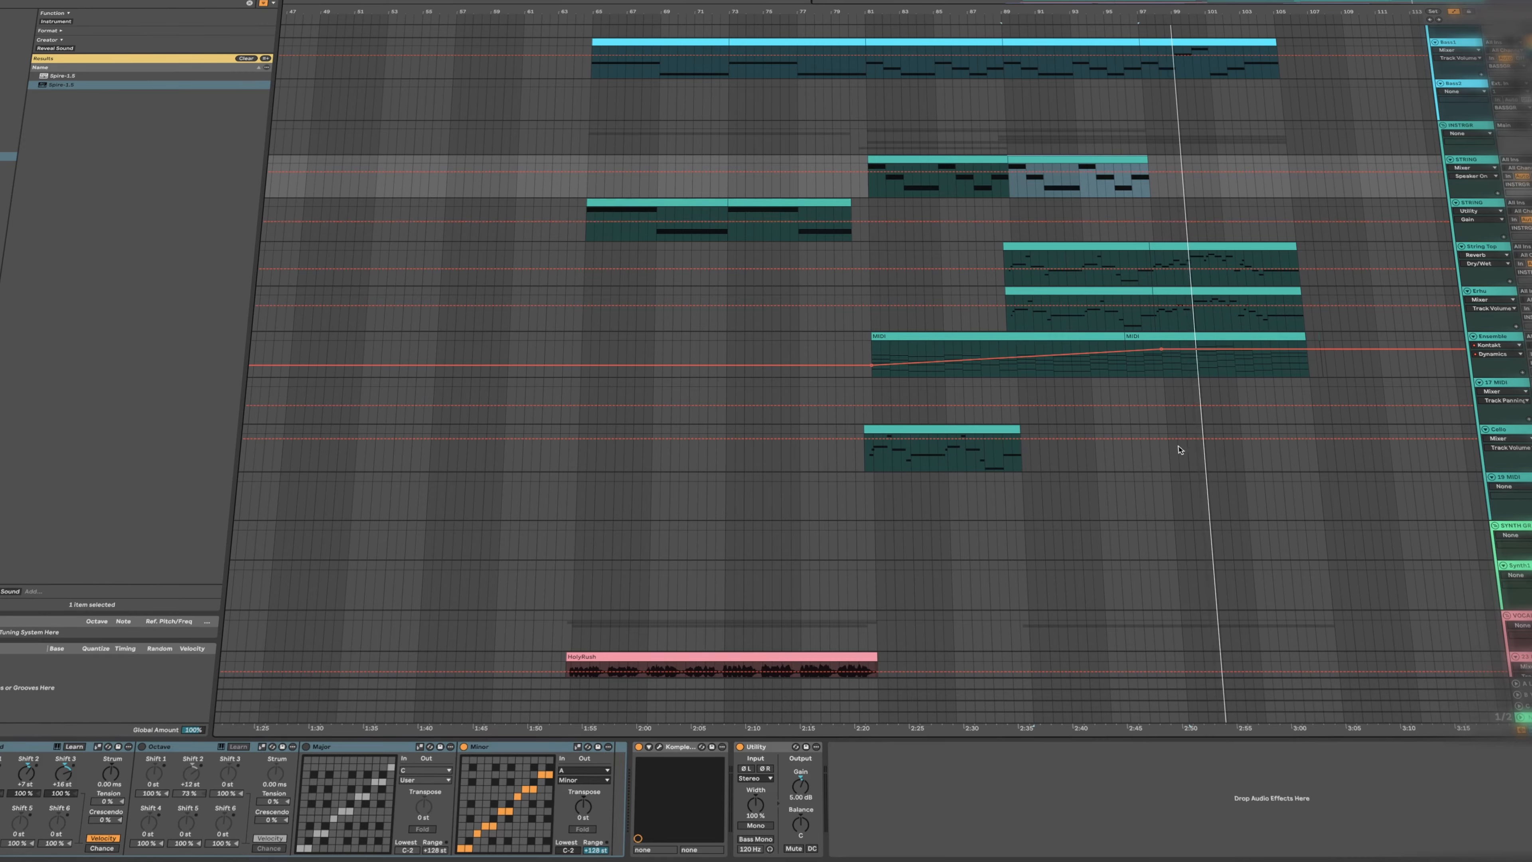
pyautogui.click(1169, 363)
pyautogui.click(1164, 365)
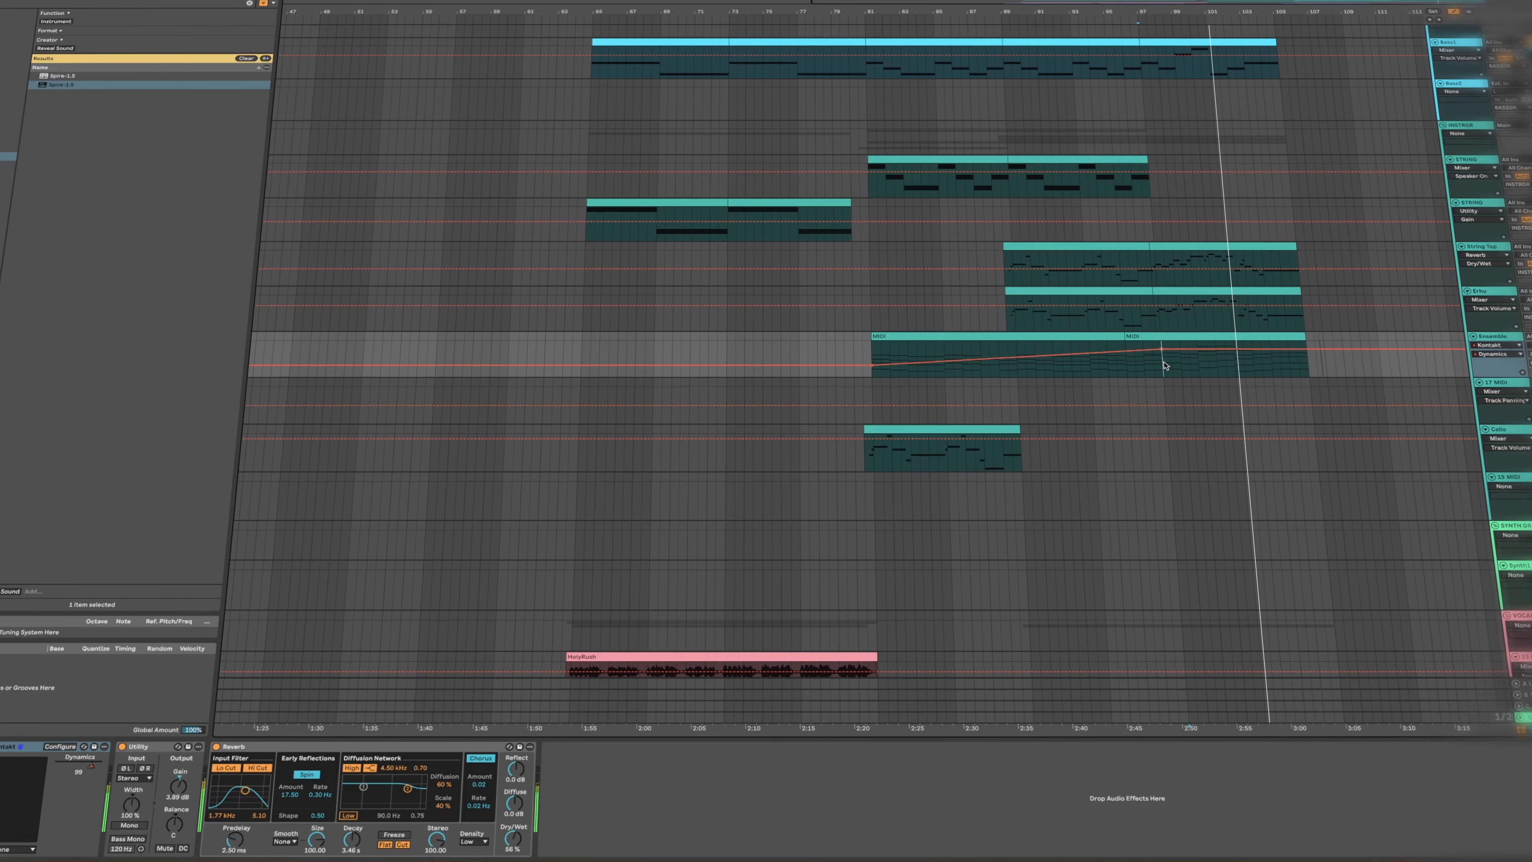
# Add a second choir track with the Sopranos & Altos: Long Mmm preset below the existing one, with a chord clip from bars 97 to 105.
pyautogui.scroll(-5, 1200, 356)
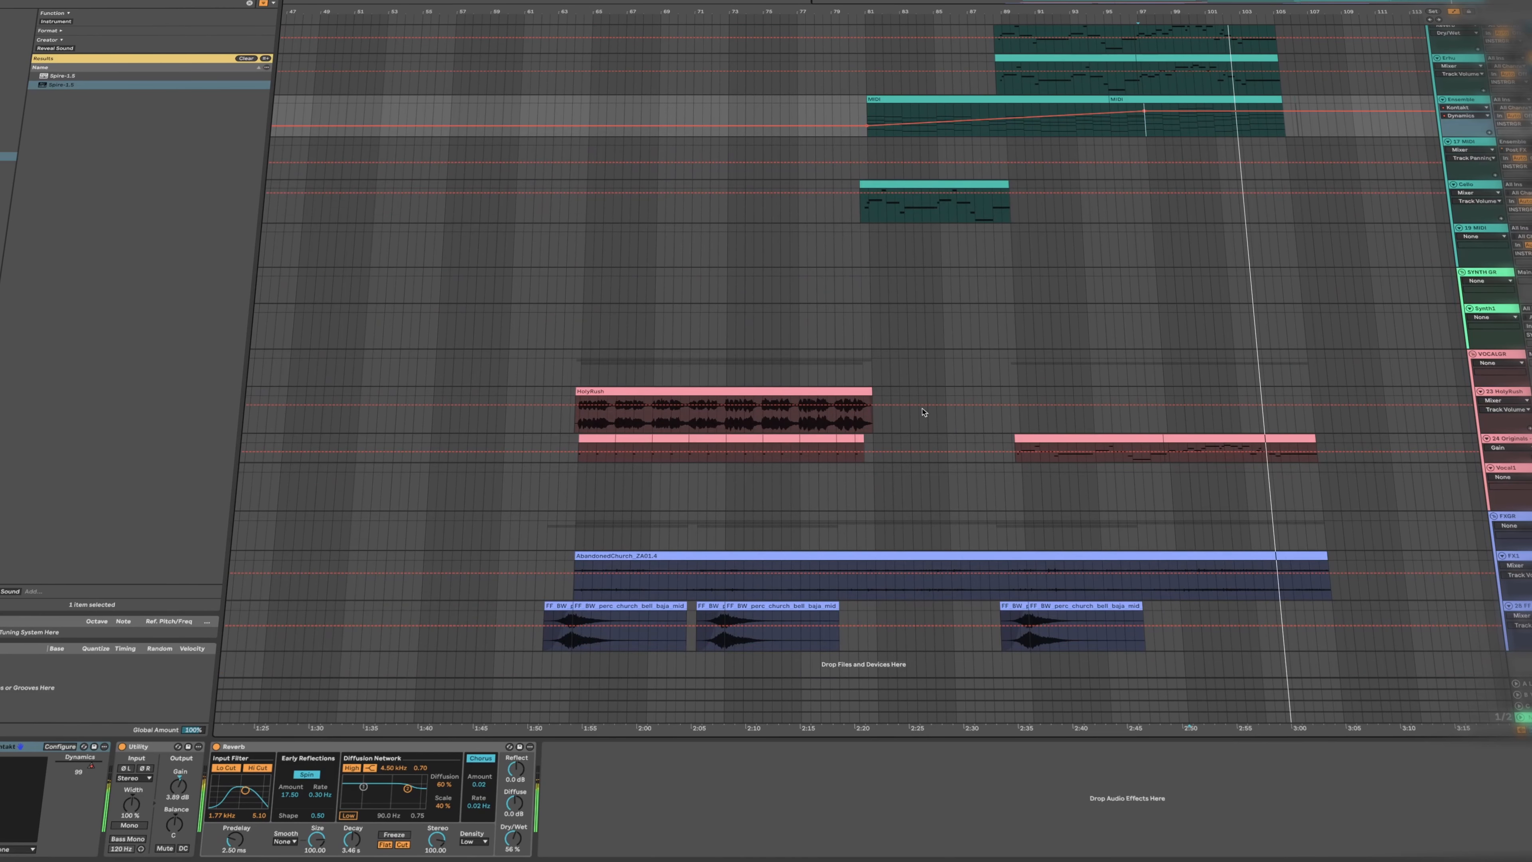
pyautogui.moveTo(1164, 450); pyautogui.dragTo(1315, 449)
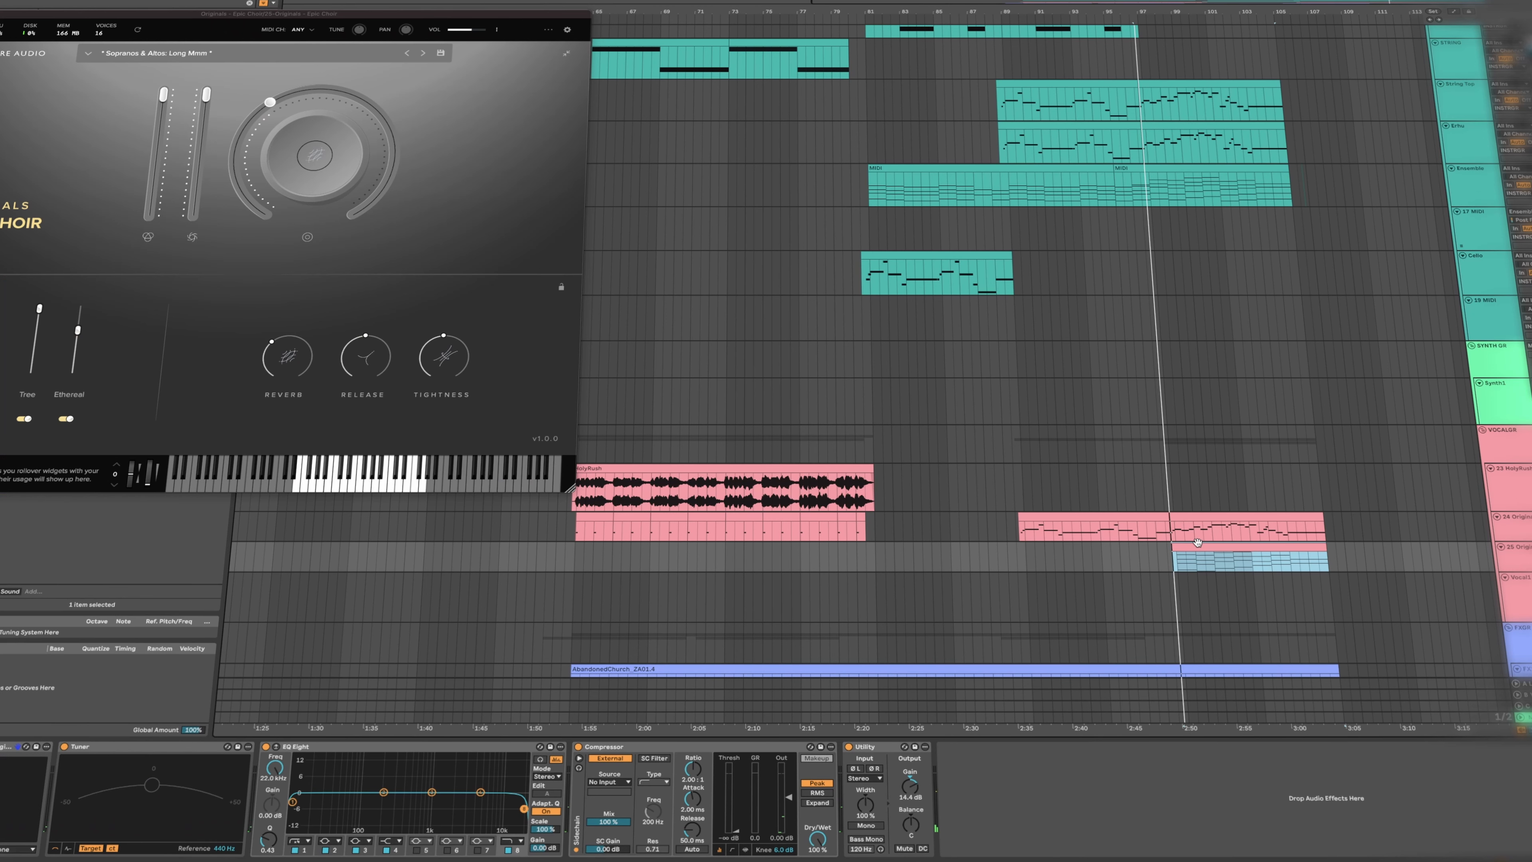
pyautogui.click(1516, 517)
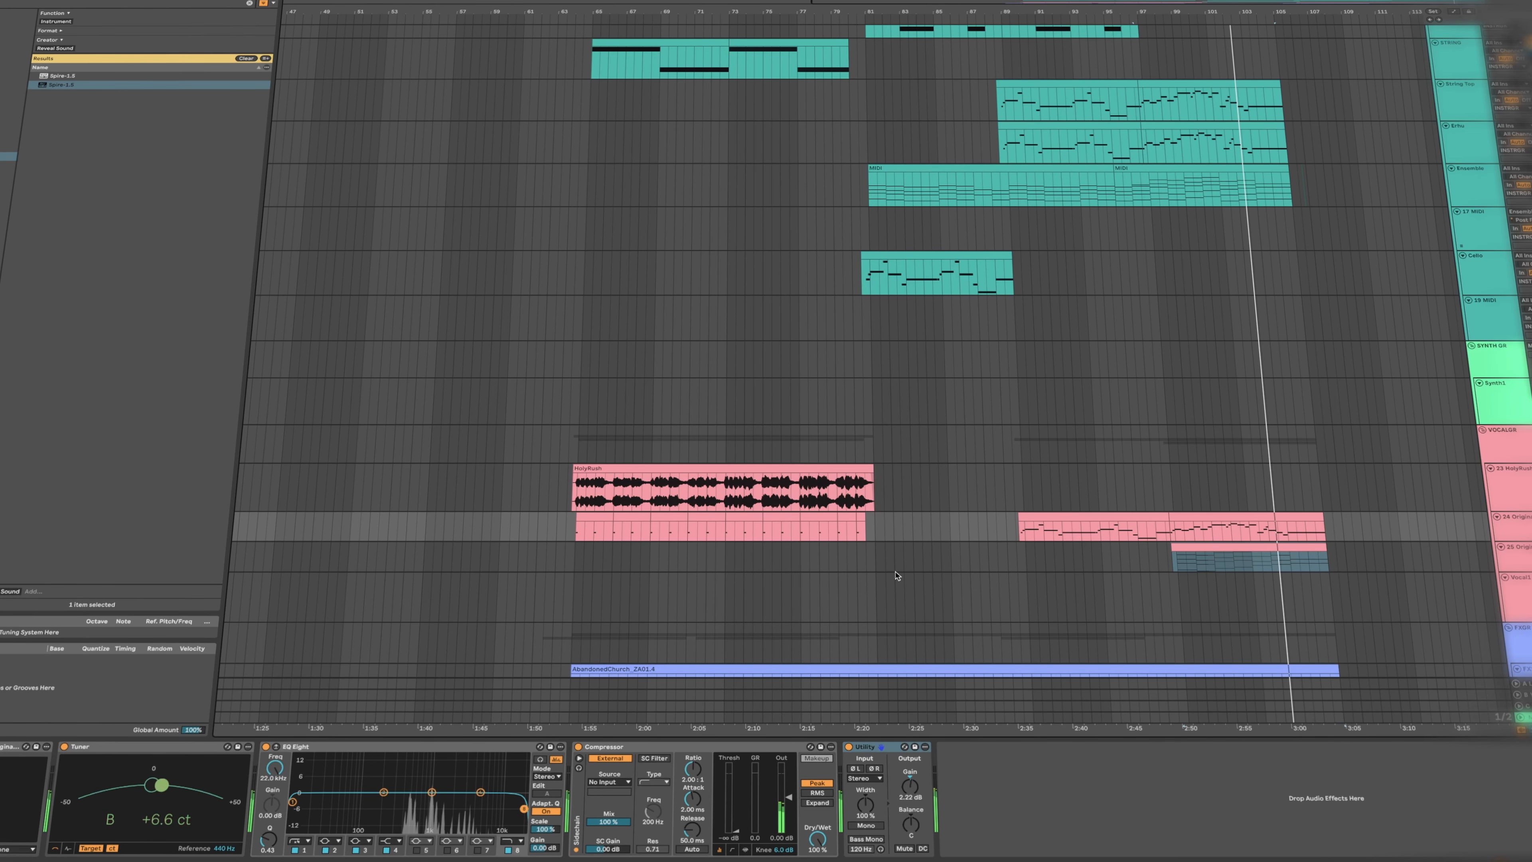
pyautogui.click(583, 564)
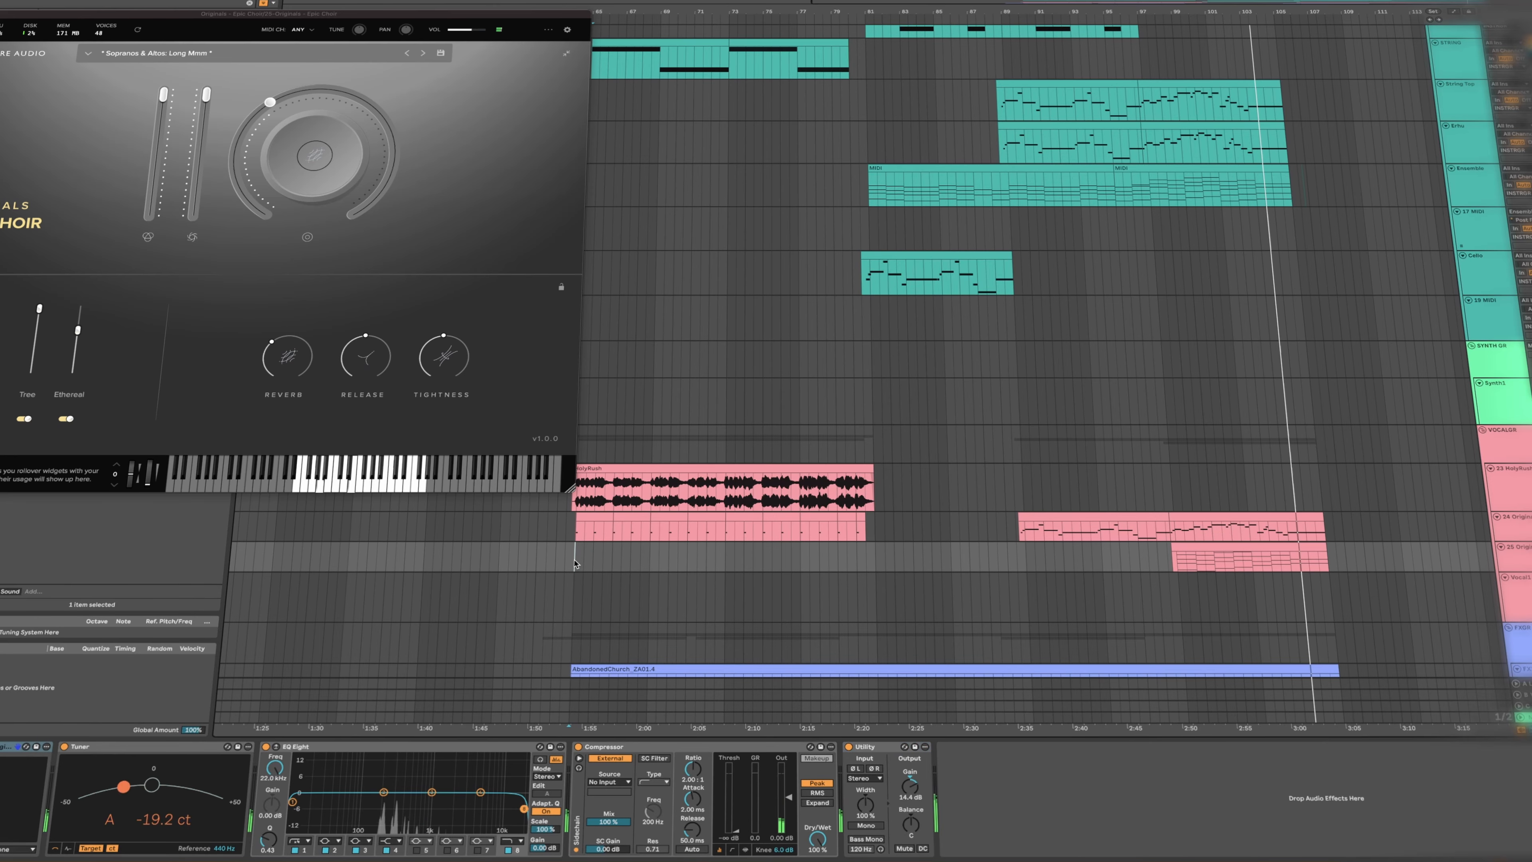